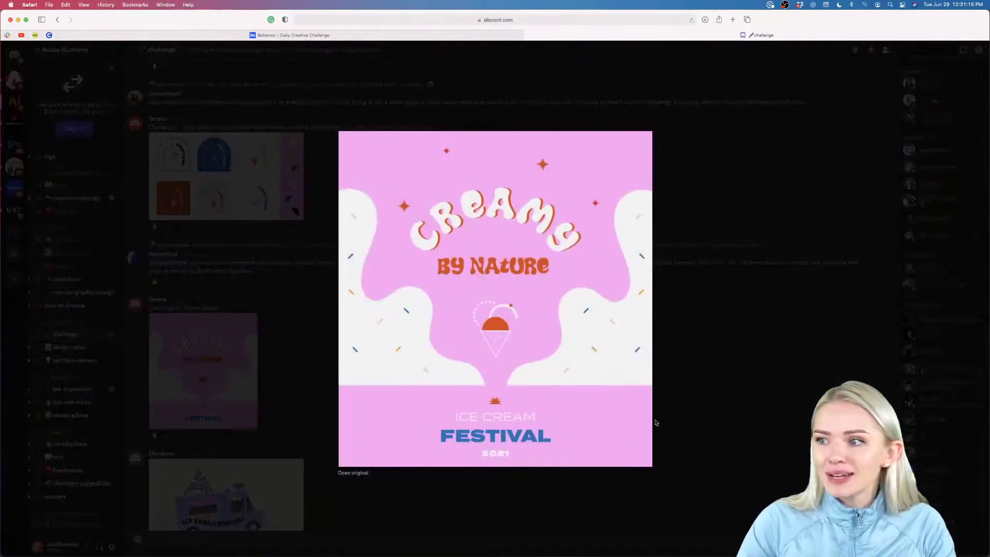
- Close the enlarged poster and view the Challenge 1 logo design submission at full size in the challenge channel
click(683, 369)
scroll(454, 371, up, 3)
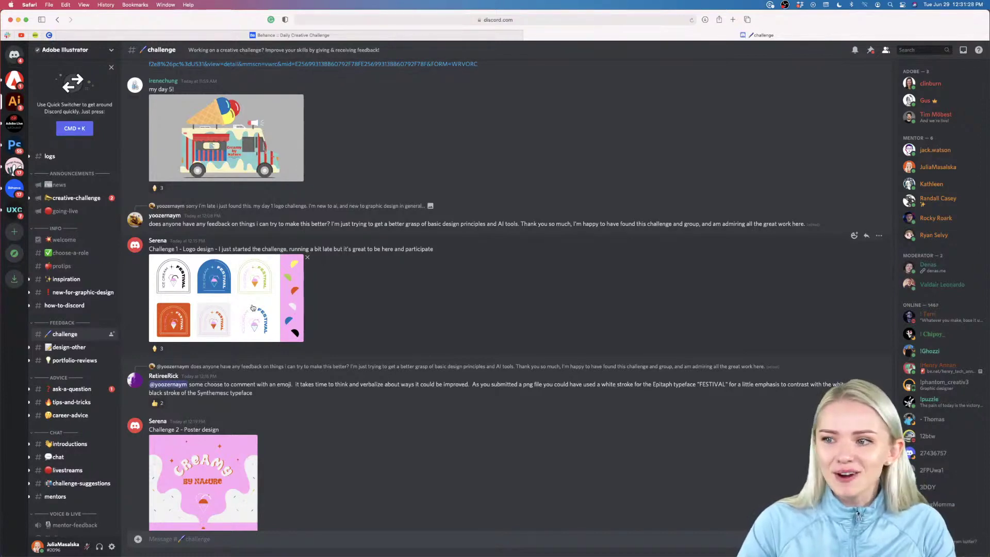
click(264, 310)
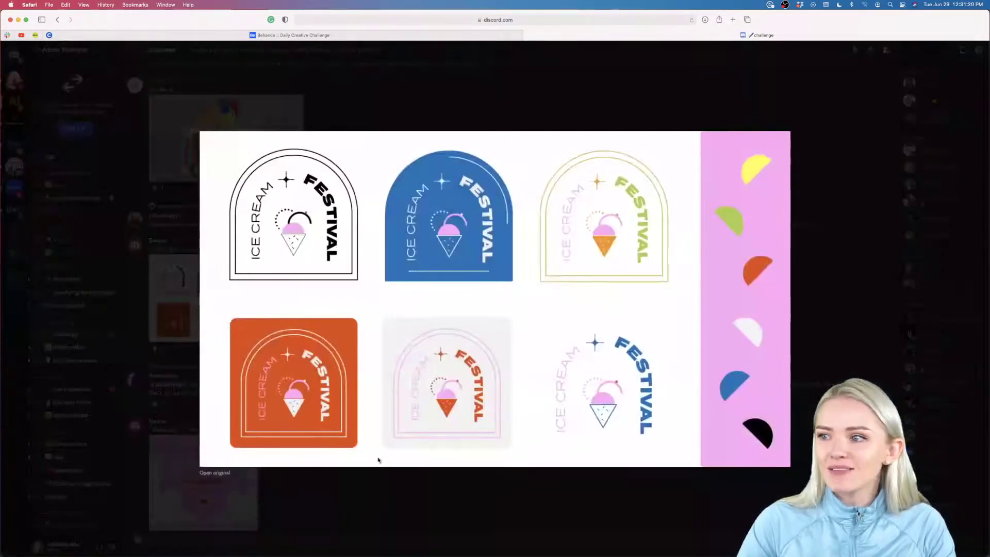
click(385, 482)
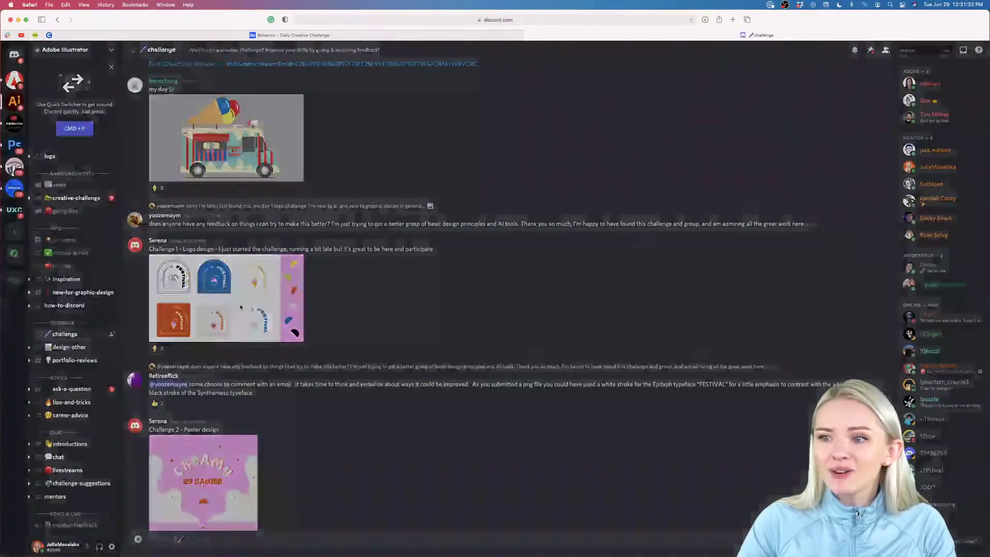
click(241, 308)
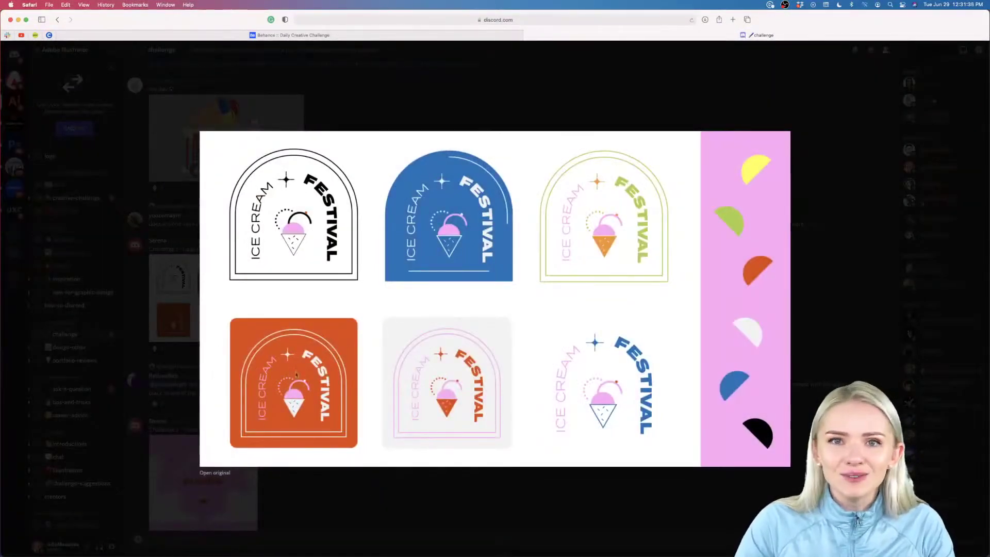
click(453, 522)
- View the two ice cream truck submissions enlarged, first the one with the cone on its roof, then the purple one on green
scroll(229, 322, up, 5)
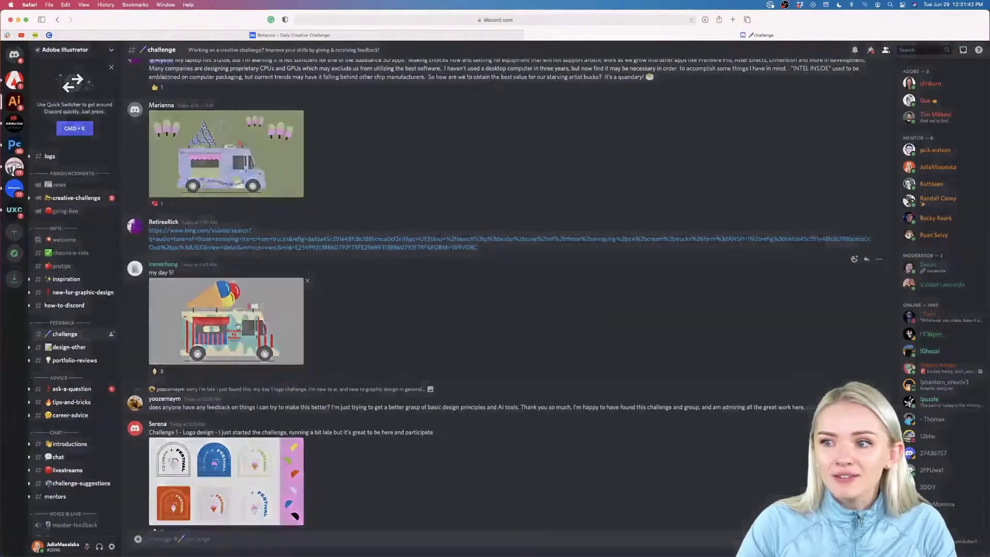
click(238, 327)
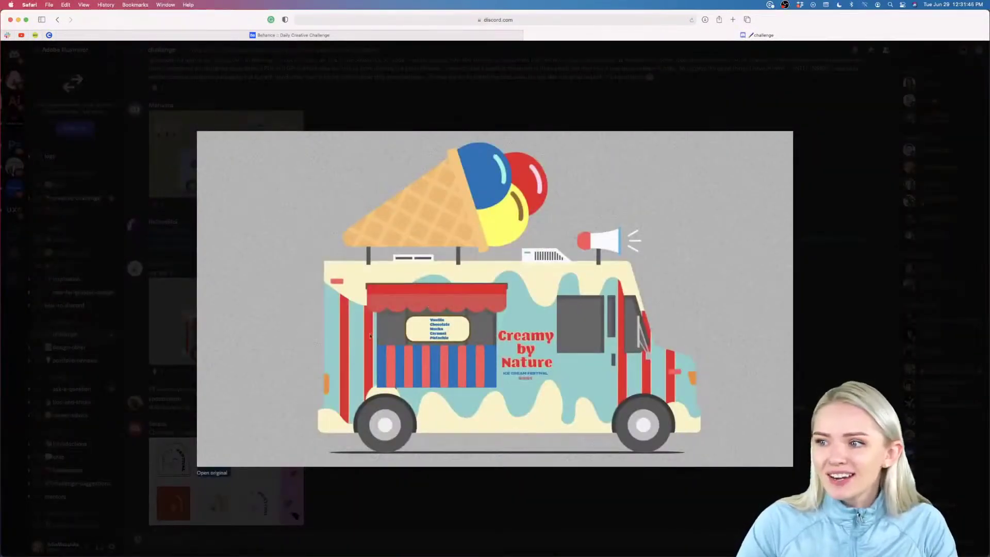
click(519, 493)
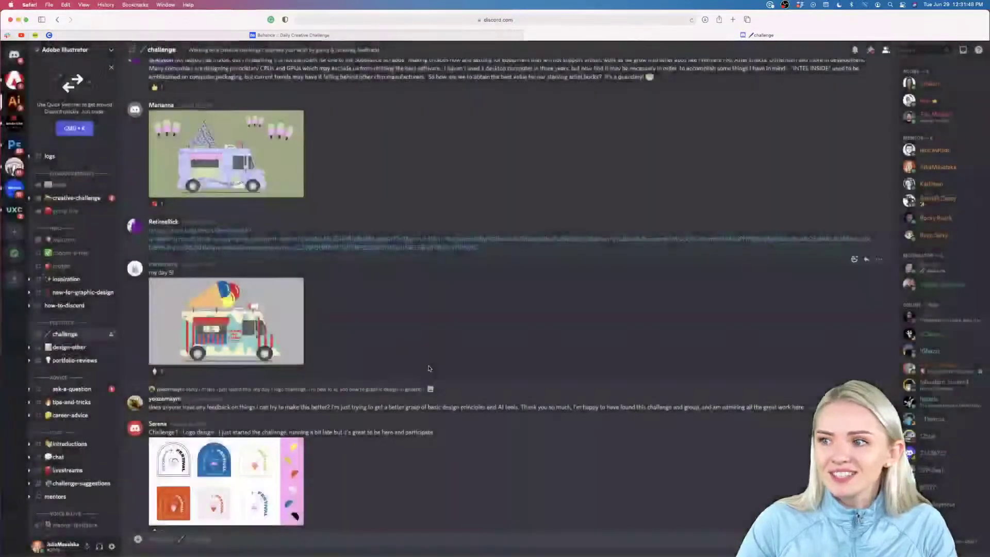
scroll(260, 272, up, 3)
click(260, 272)
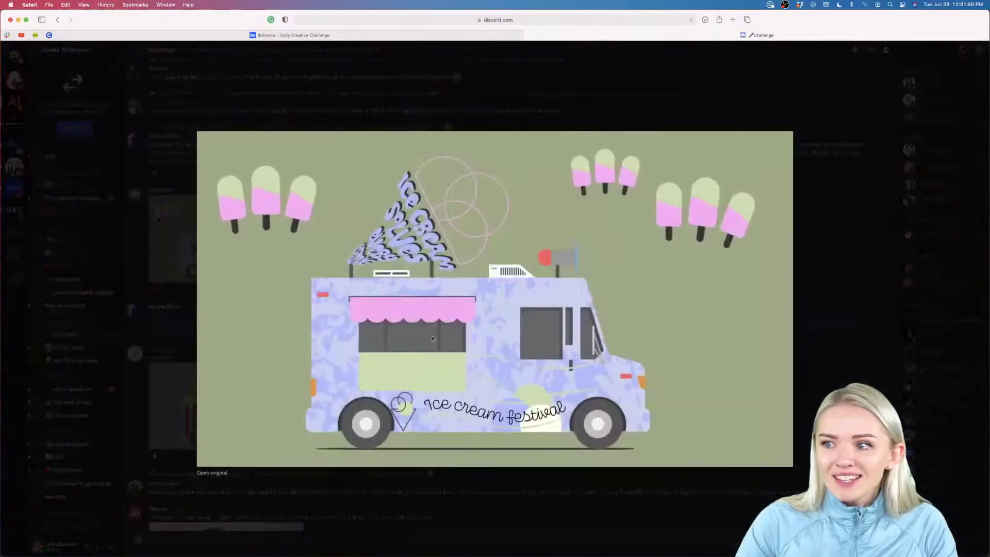
click(448, 495)
scroll(484, 437, down, 1)
scroll(484, 437, up, 5)
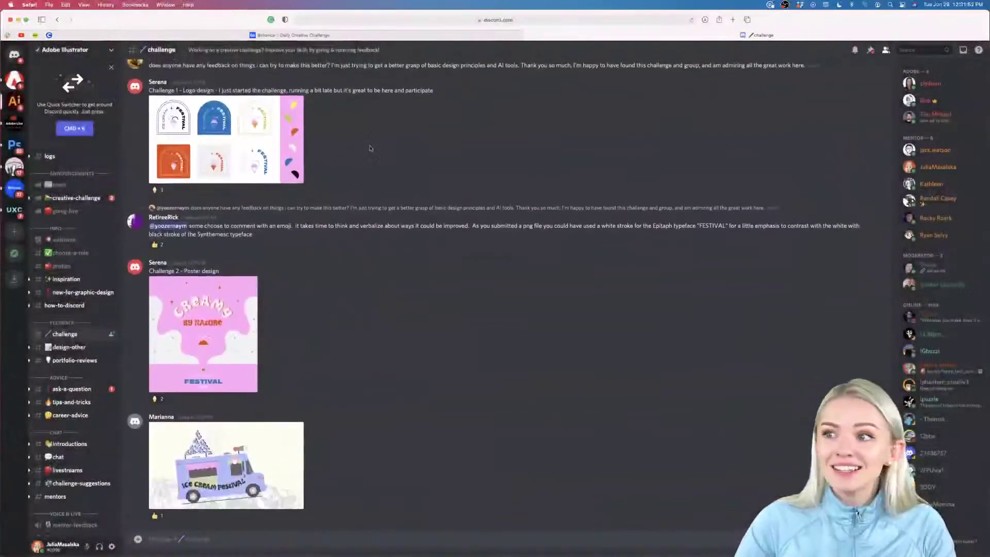
- Switch to the Behance Creative Challenge page and review how it works and the available challenges down to Menu Design
click(289, 35)
scroll(546, 214, up, 10)
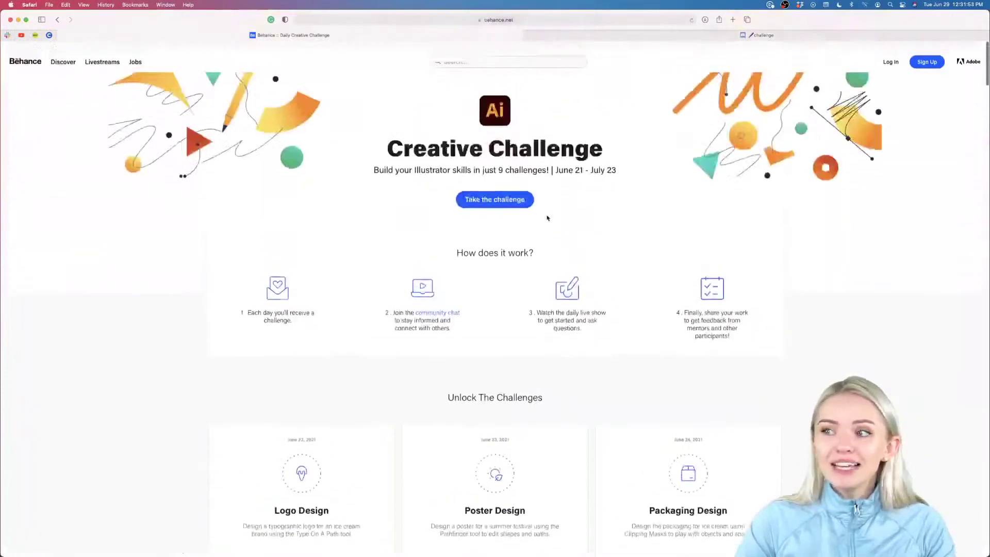
click(559, 21)
click(181, 321)
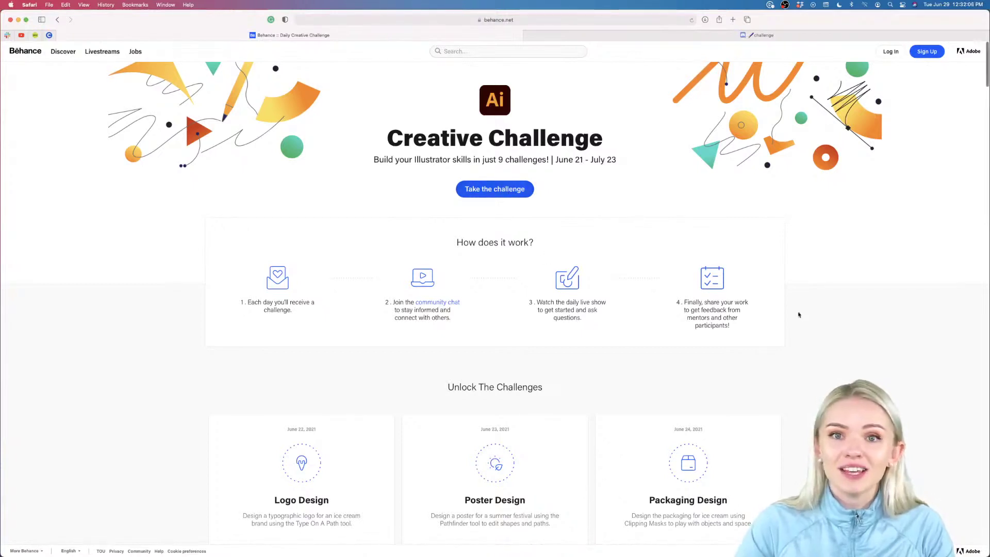
scroll(798, 315, down, 1)
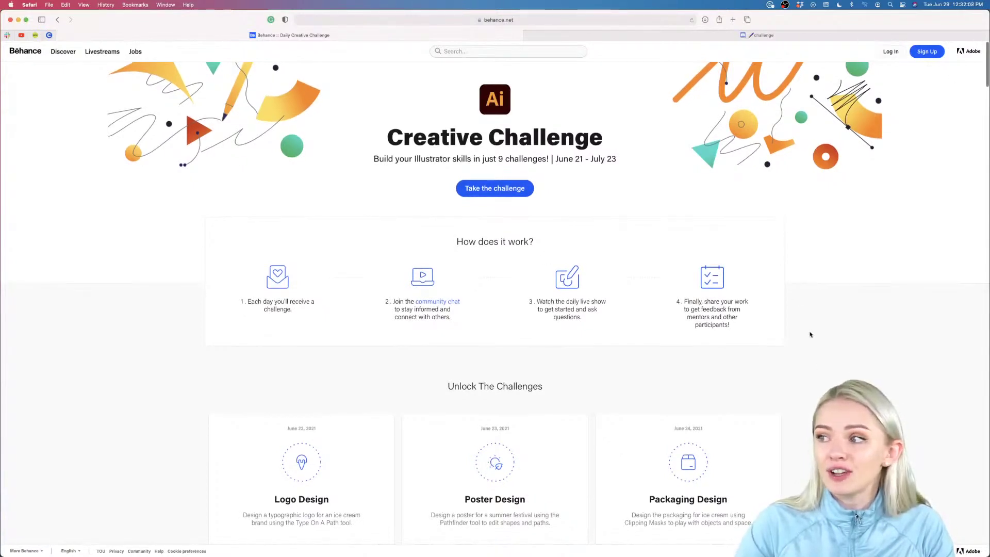
scroll(810, 330, down, 1)
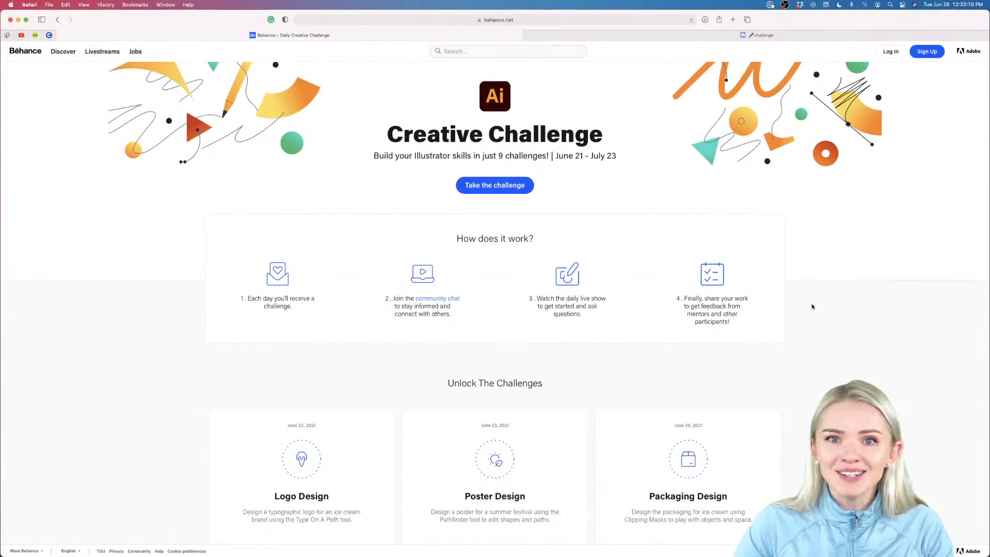
scroll(434, 302, down, 3)
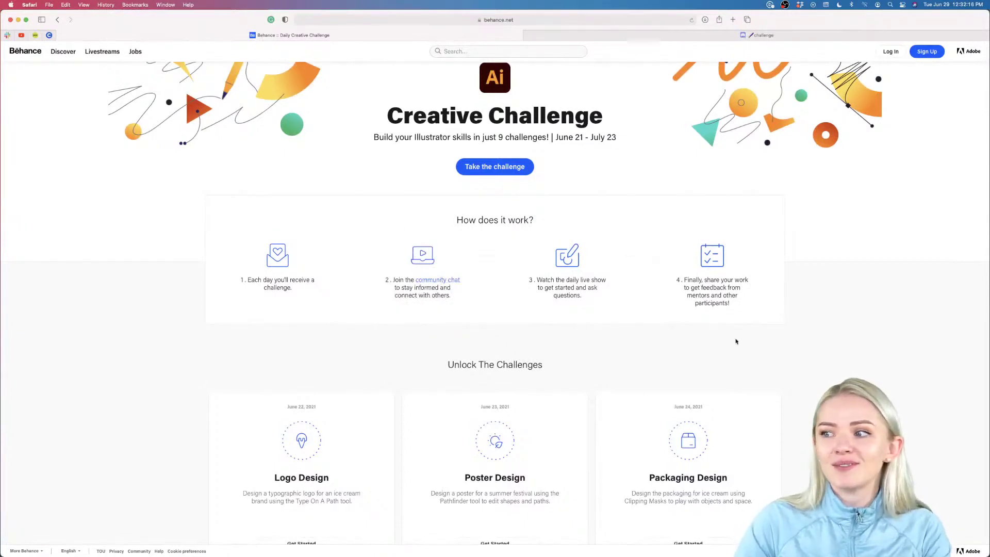
scroll(748, 338, down, 3)
scroll(753, 339, down, 5)
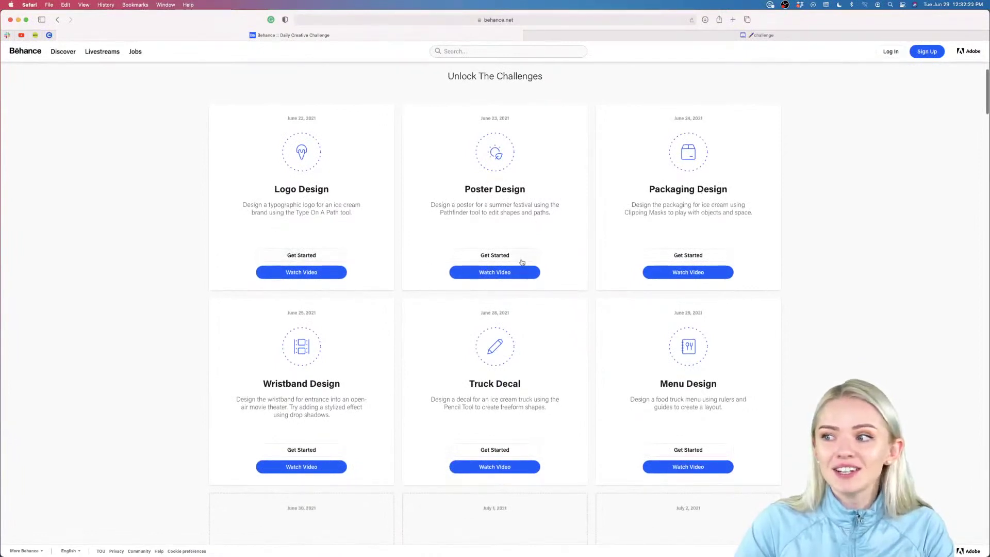
scroll(720, 404, up, 1)
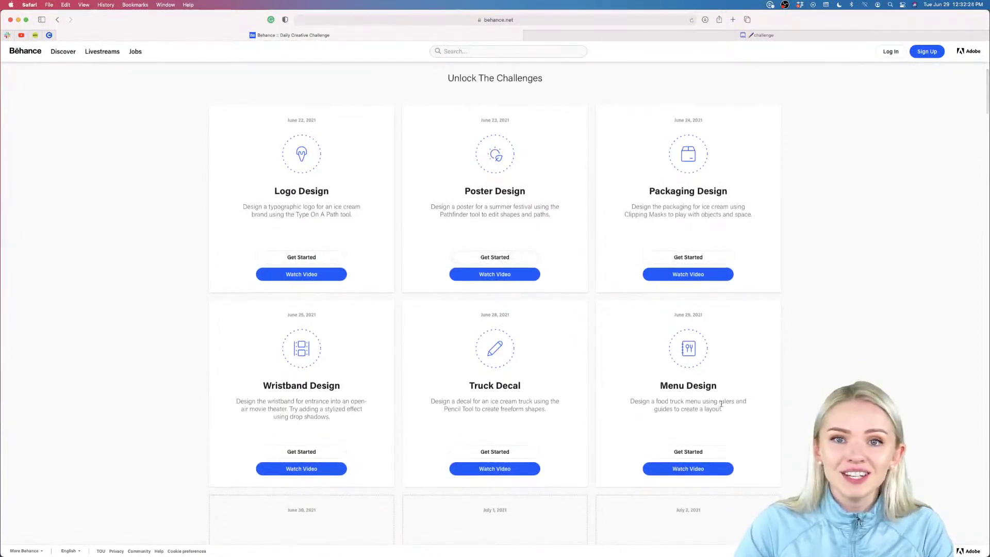
scroll(721, 404, down, 4)
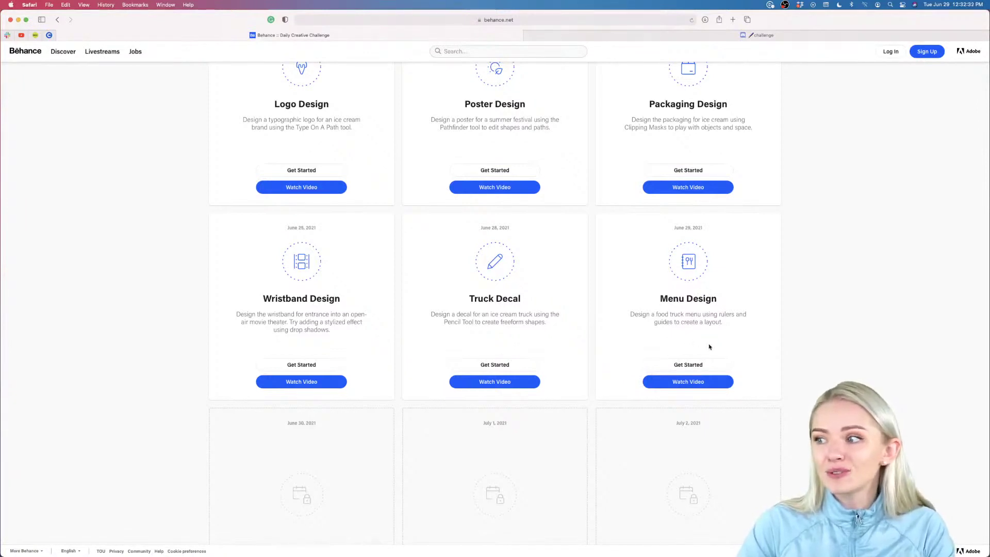
- Check the Menu Design challenge's starter files and switch to the Challenge 6 - Menu Design document in Adobe Illustrator
click(690, 365)
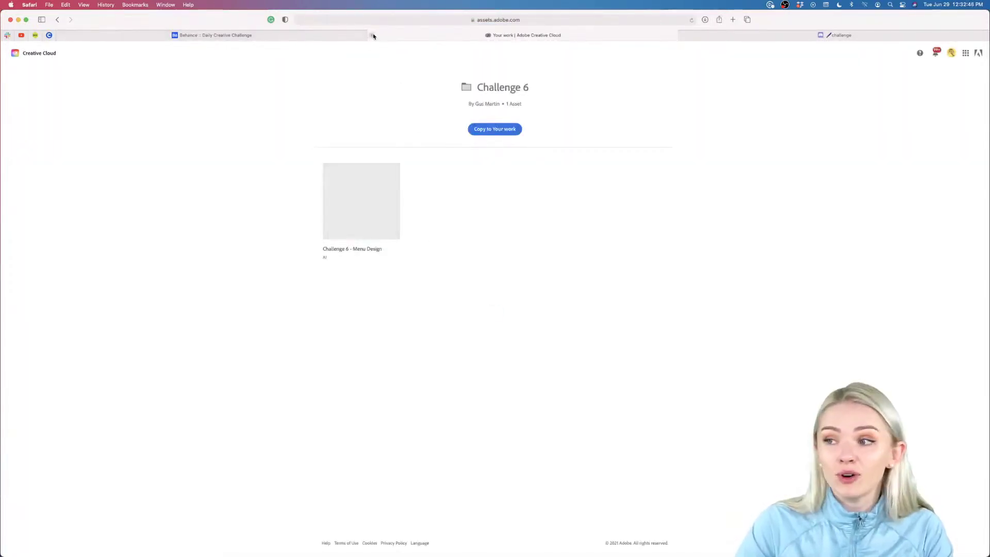
click(372, 35)
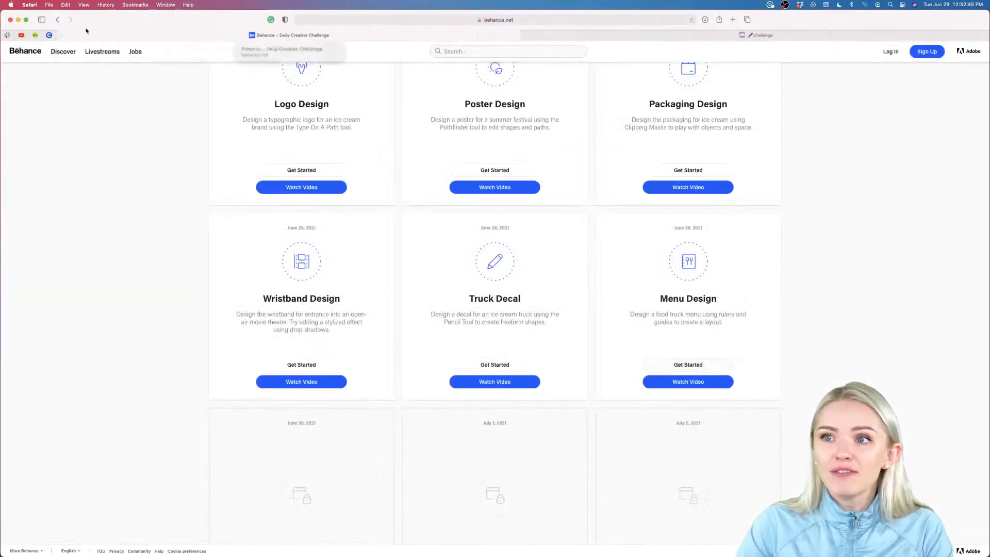
click(18, 20)
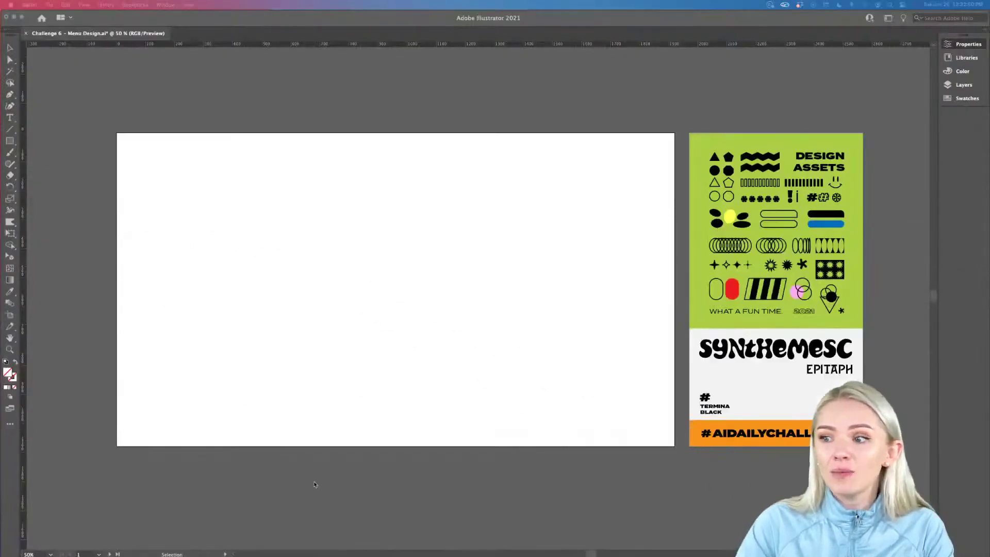
scroll(315, 484, right, 2)
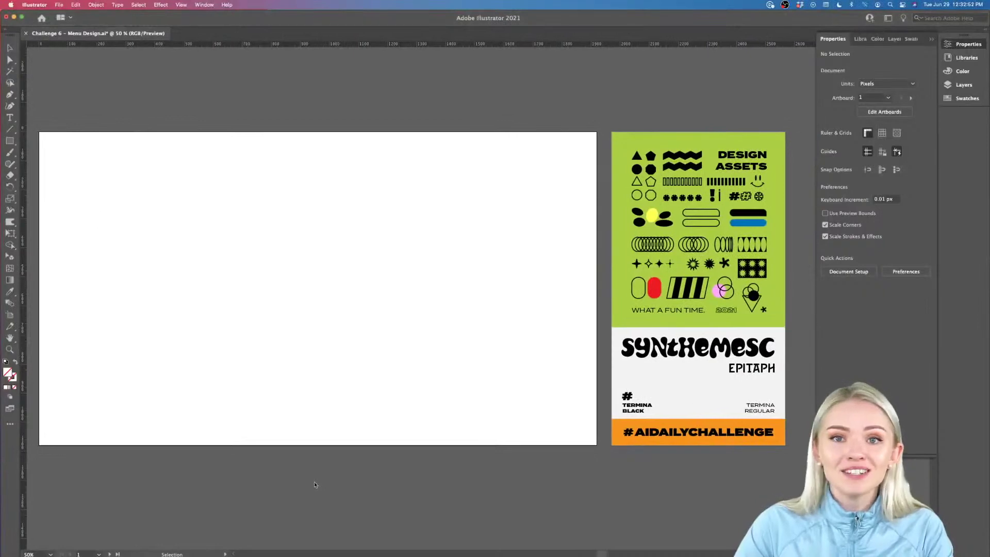
scroll(316, 484, right, 2)
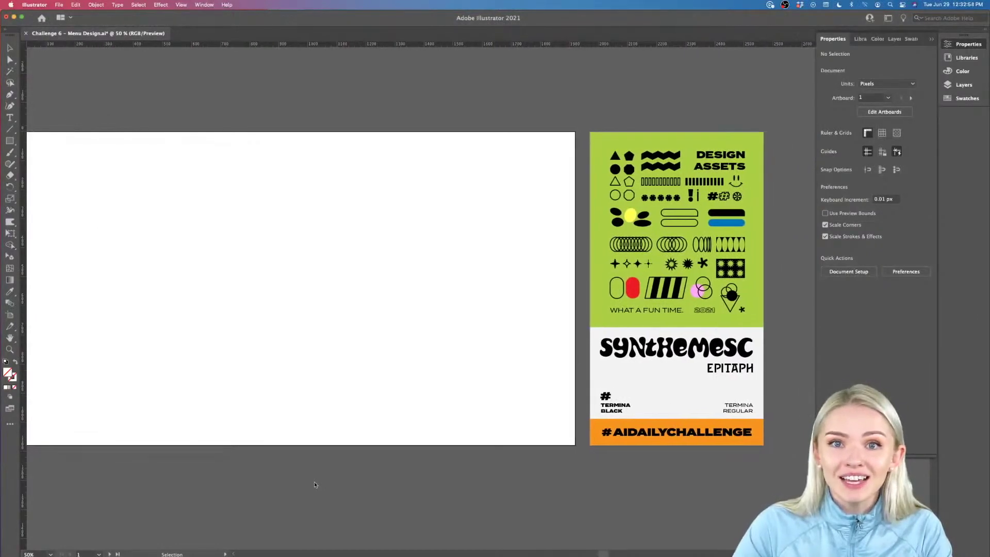
- Inspect the font of the Synthemesc sample text and look at the installed and Find More font lists
click(651, 349)
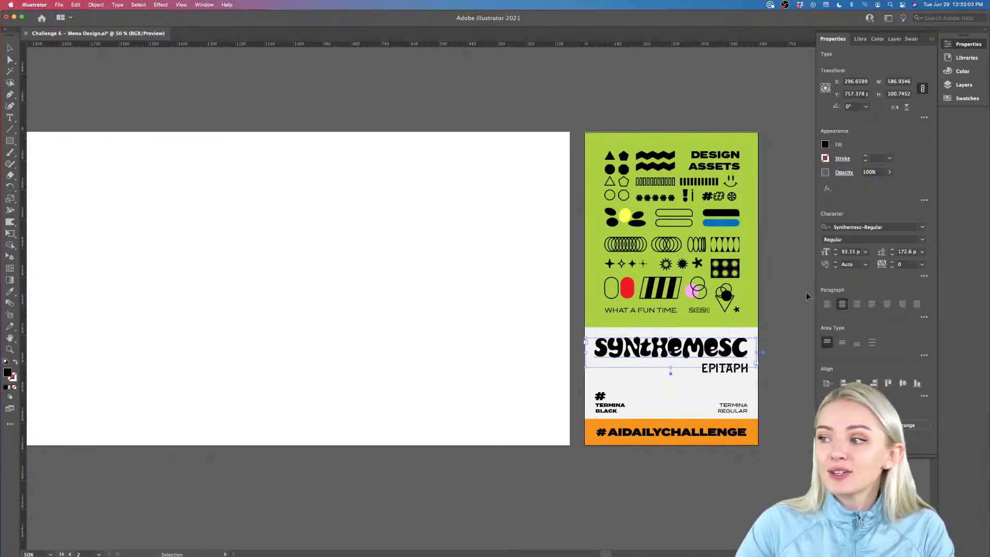
click(922, 228)
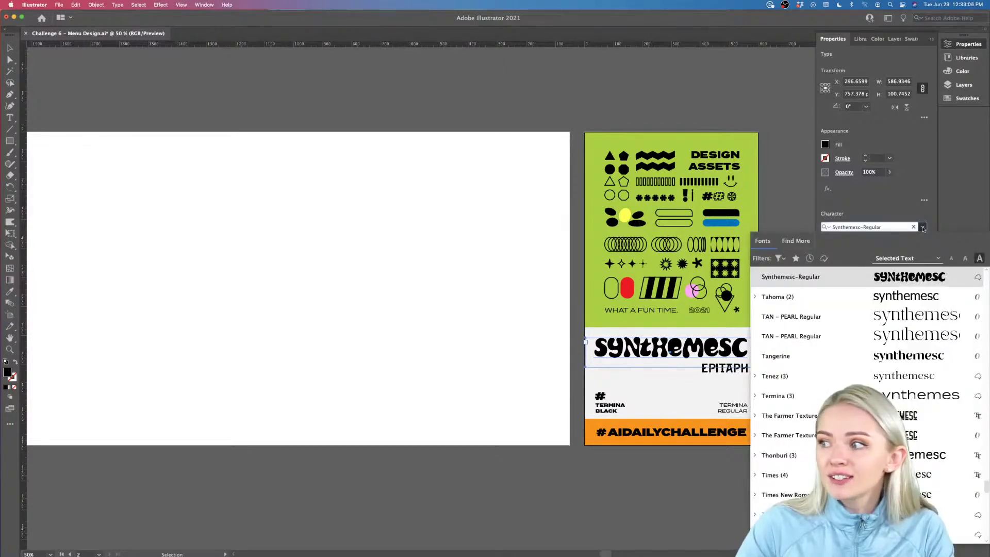
click(803, 242)
click(764, 242)
click(800, 267)
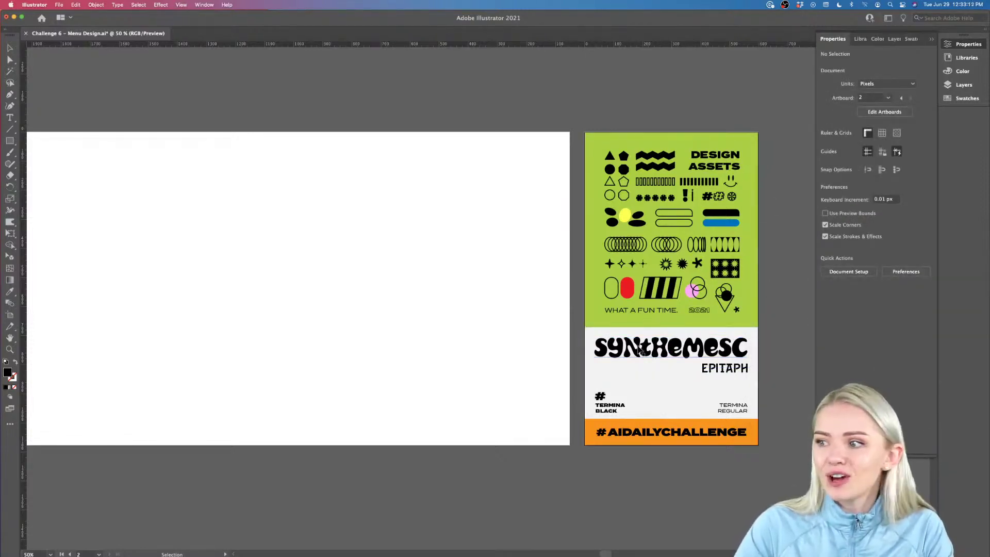
- Examine the Synthemesc, Epitaph and Termina typeface samples and the hashtag banner on the design assets artboard
scroll(644, 350, down, 2)
scroll(655, 350, up, 5)
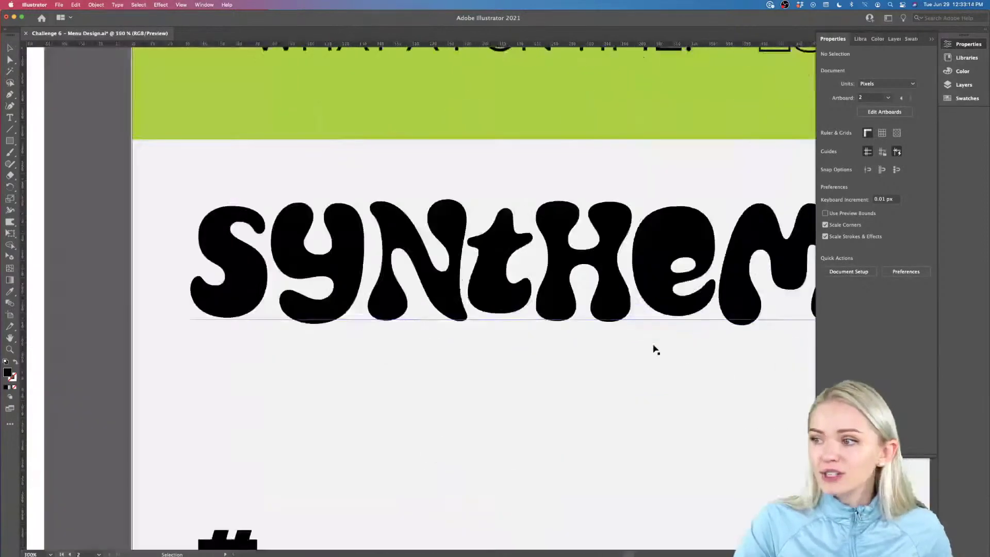
scroll(654, 347, down, 3)
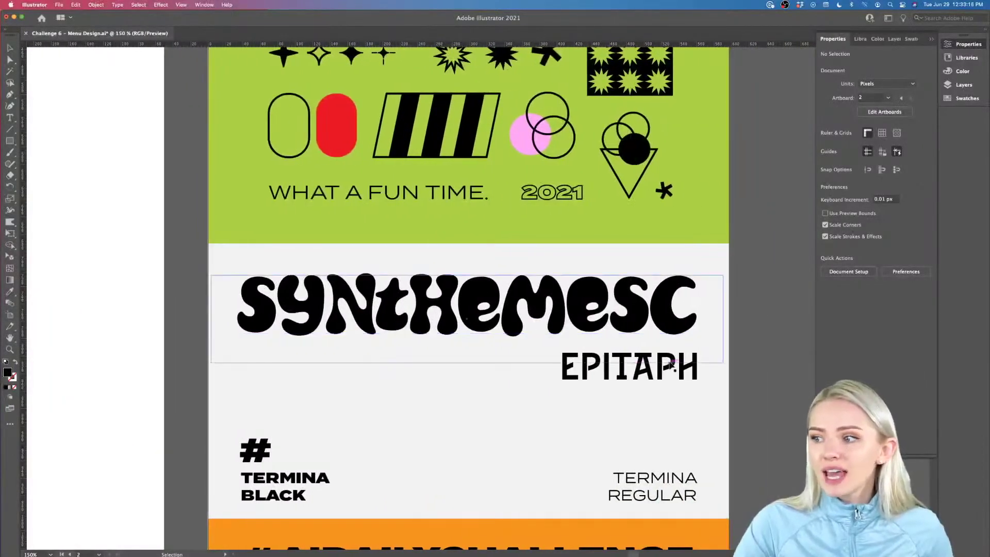
scroll(669, 365, down, 3)
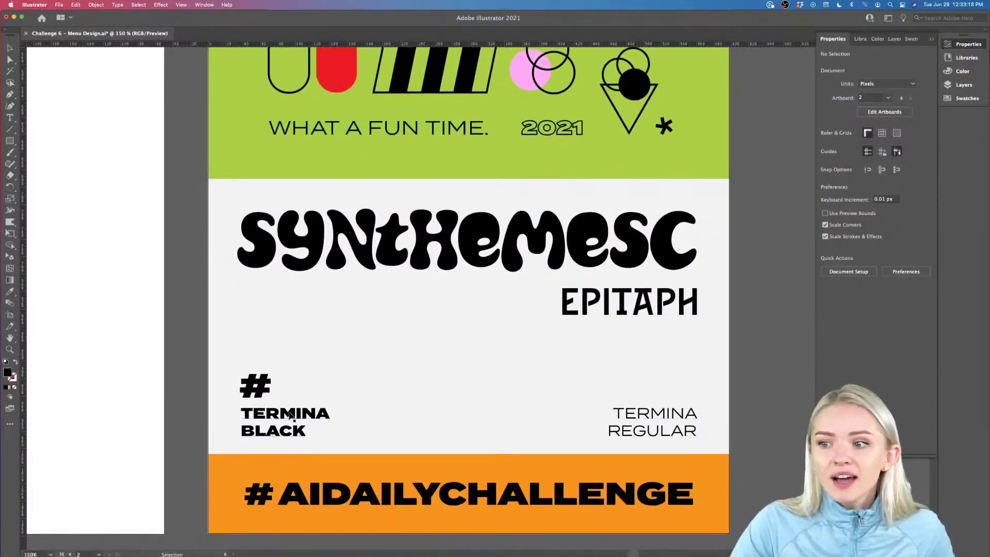
scroll(649, 438, down, 2)
scroll(649, 437, down, 5)
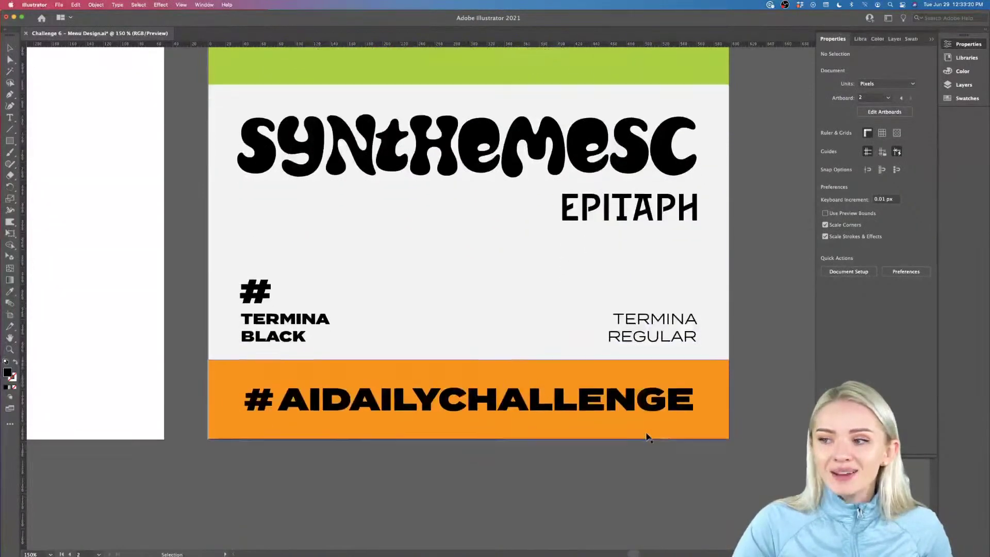
scroll(648, 437, right, 1)
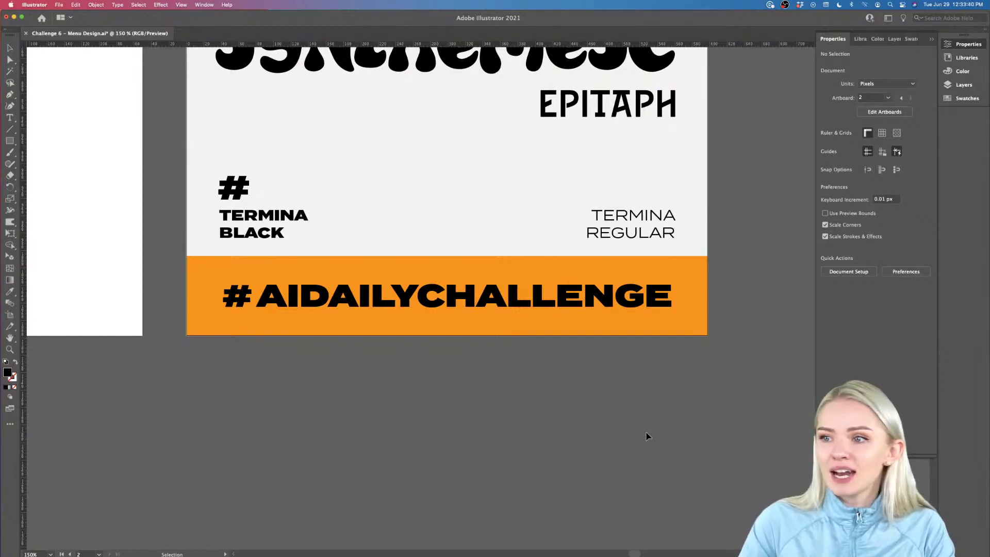
- Make the blank menu artboard the active artboard and bring it into full view
scroll(640, 416, down, 8)
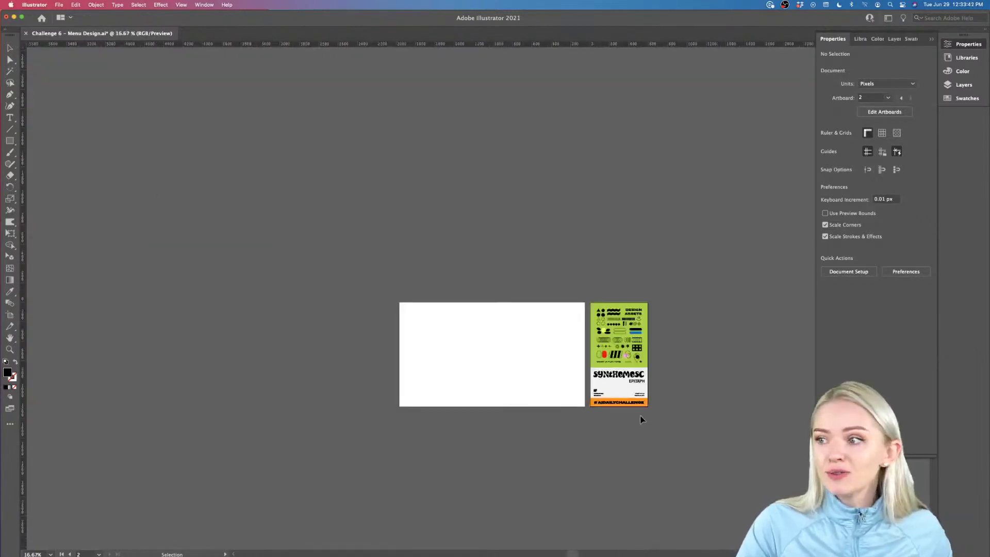
scroll(640, 417, up, 3)
scroll(641, 416, up, 3)
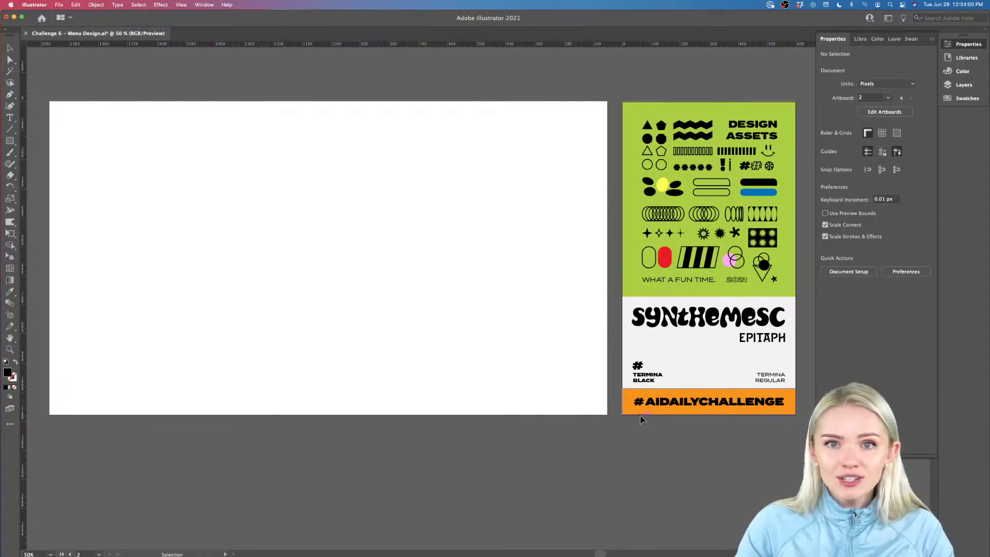
click(580, 392)
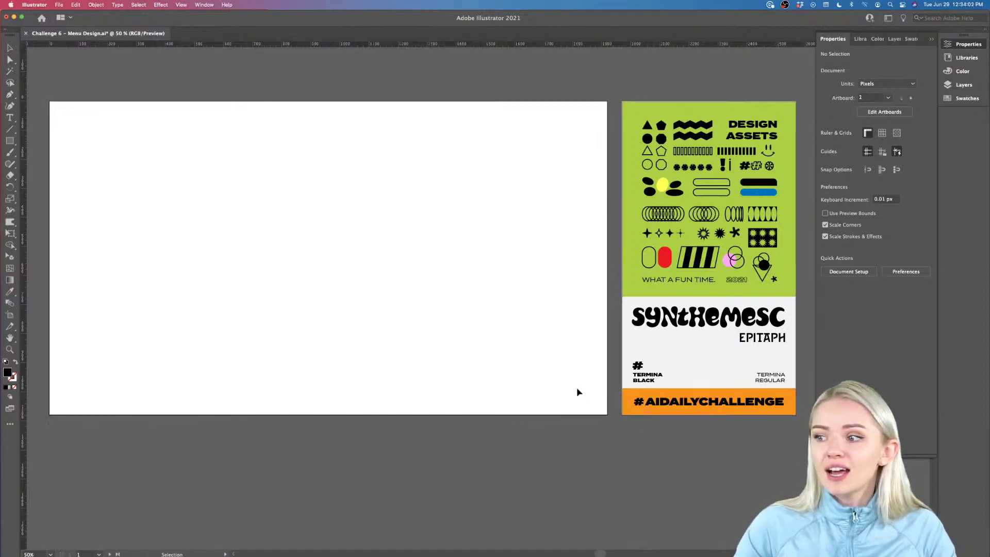
scroll(578, 392, up, 1)
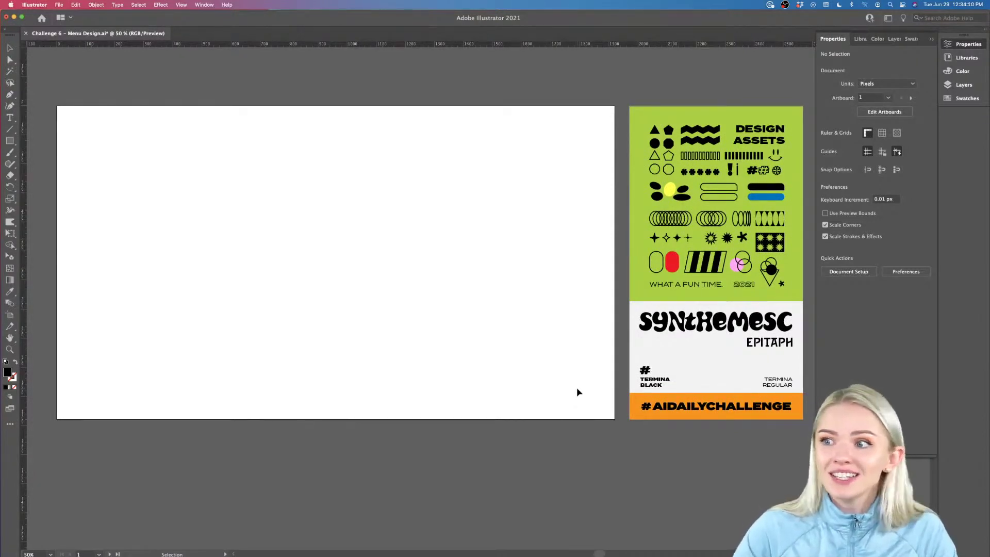
scroll(577, 391, up, 2)
scroll(576, 391, left, 2)
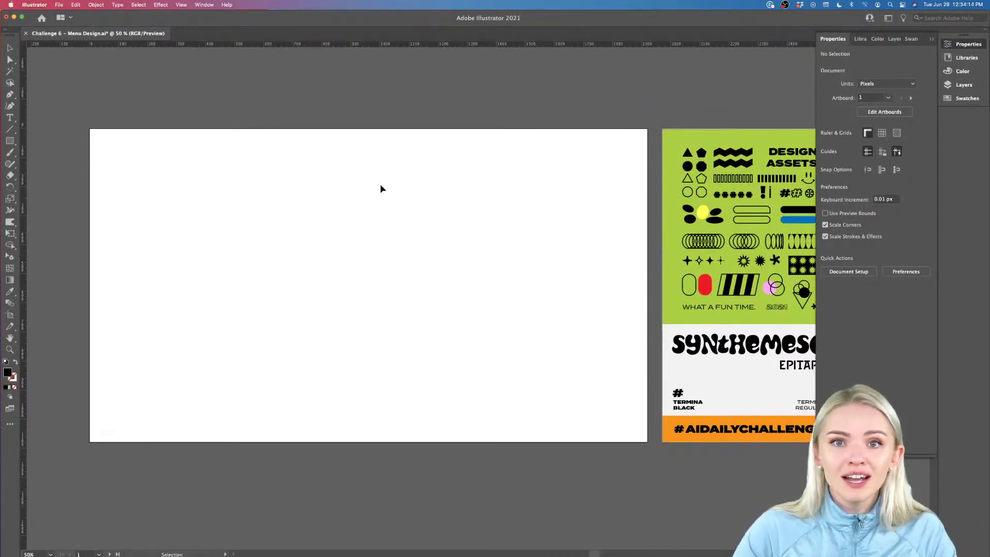
- Show the rulers around the document window
scroll(379, 187, left, 3)
scroll(379, 187, down, 1)
scroll(381, 186, right, 1)
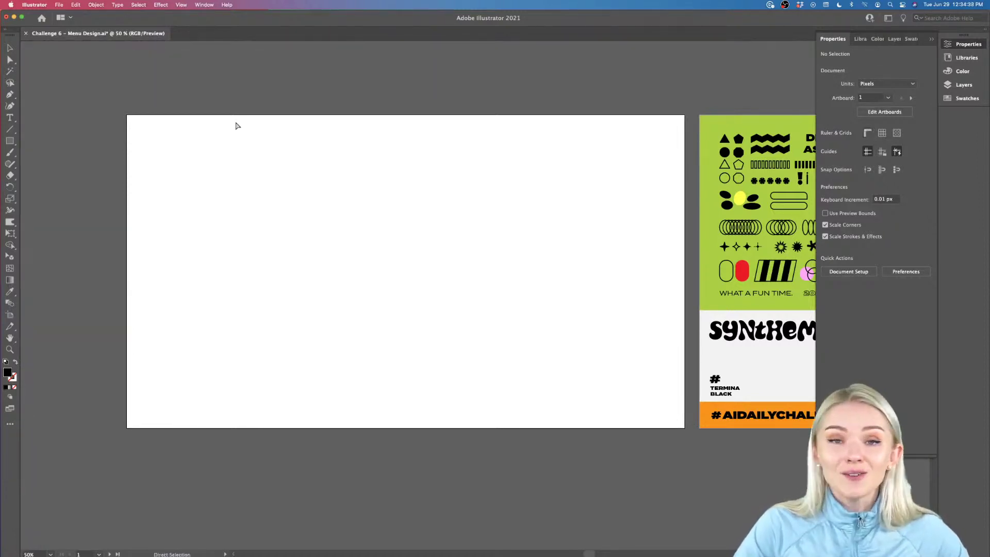
key(super+r)
key(v)
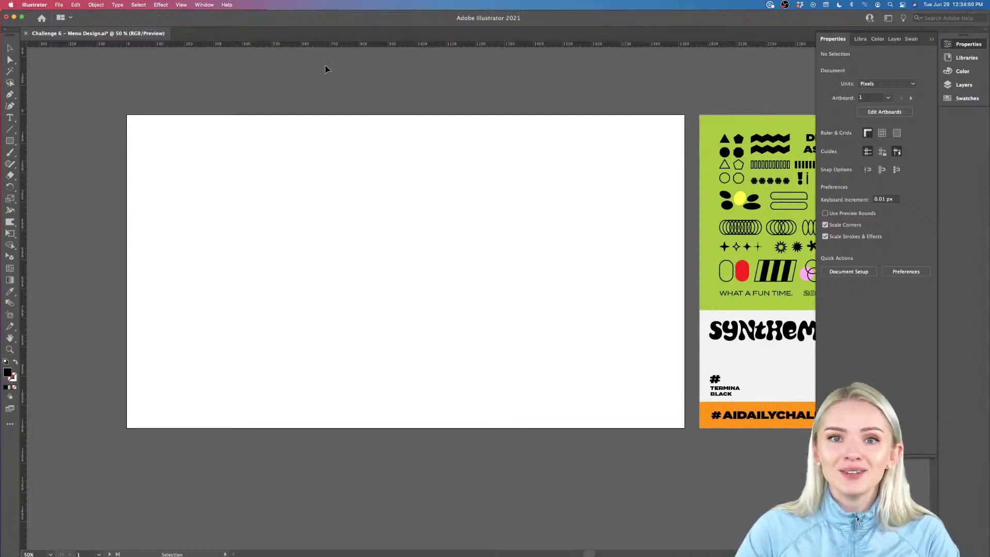
- Place a horizontal ruler guide across the menu artboard at about Y 337 px
scroll(325, 69, right, 3)
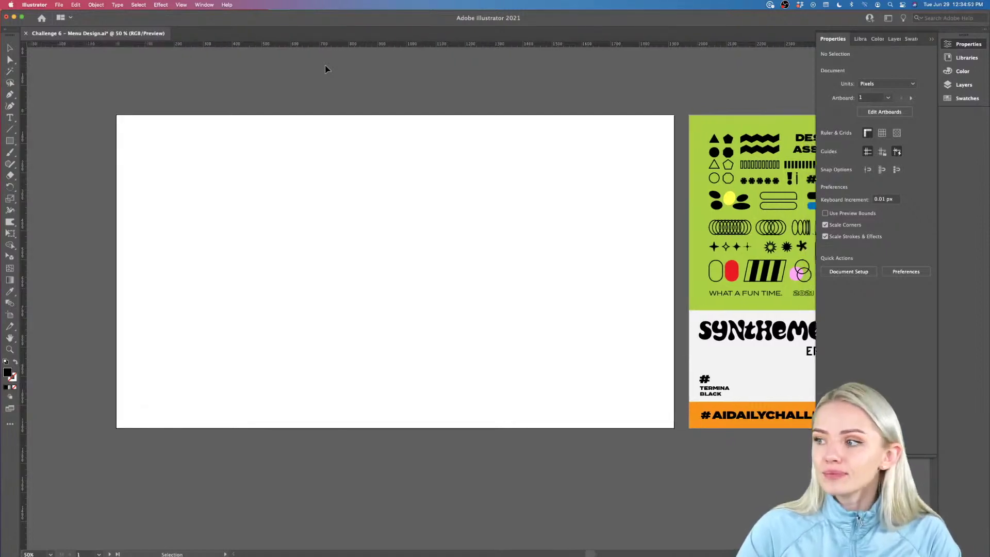
scroll(325, 69, right, 6)
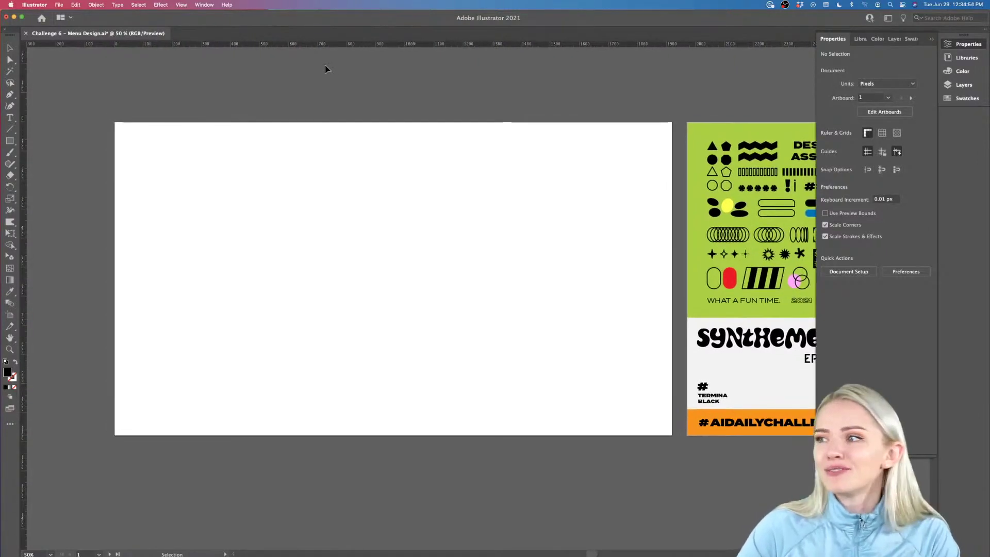
scroll(325, 68, right, 2)
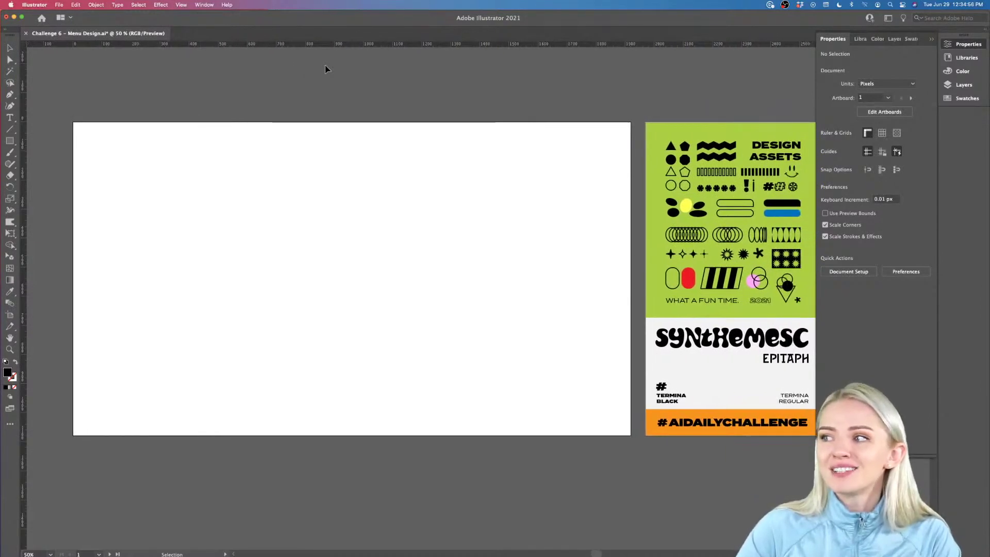
scroll(325, 68, left, 9)
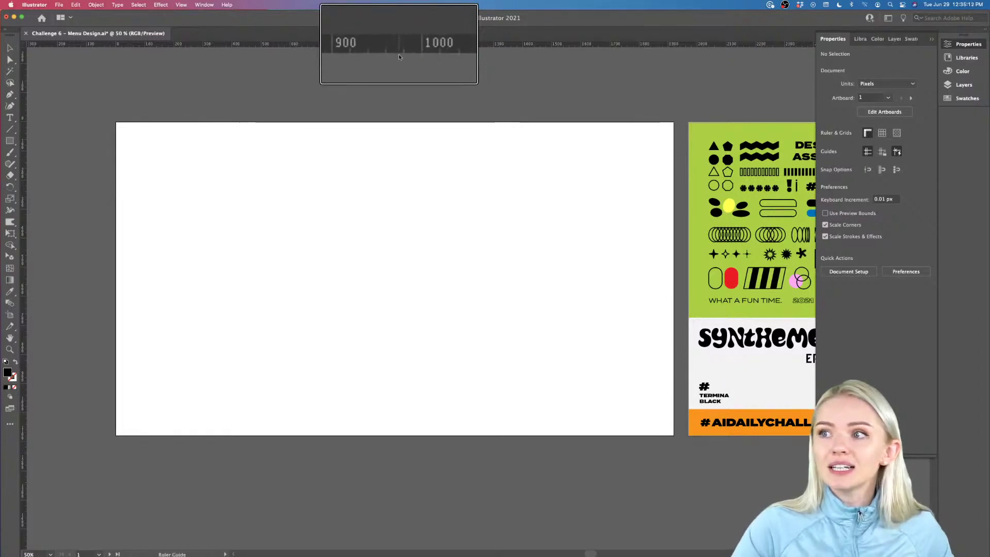
drag(399, 46, 399, 49)
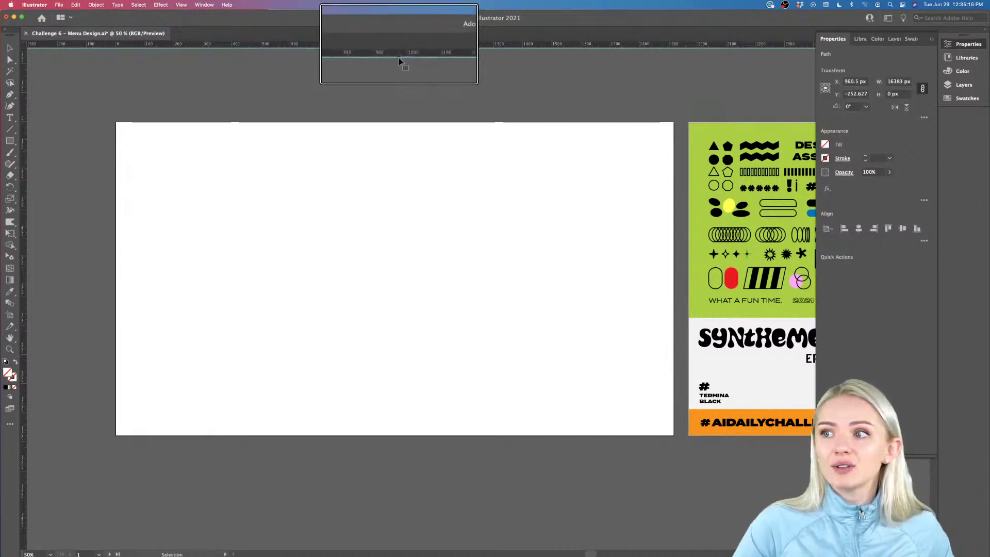
drag(399, 49, 401, 221)
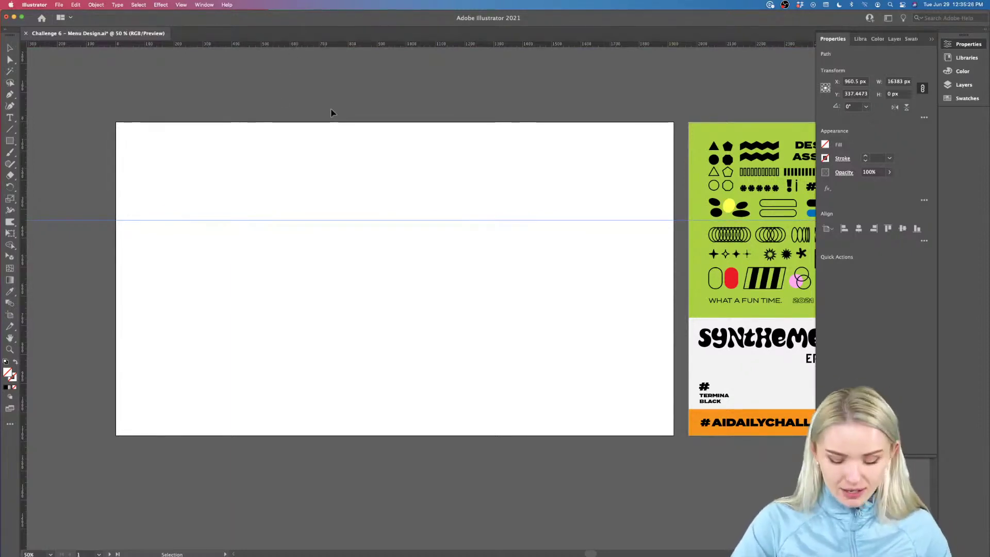
- Toggle the rulers off and back on
click(181, 6)
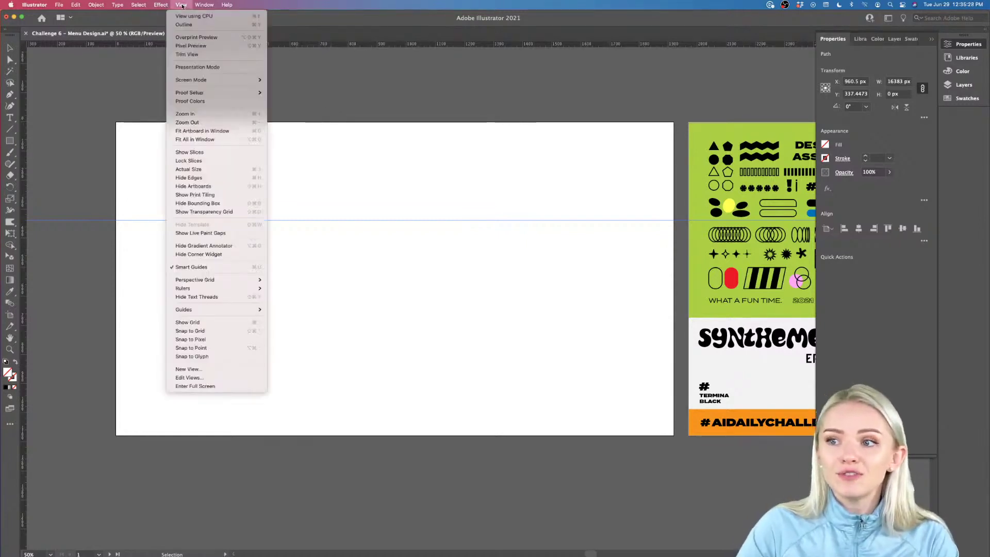
mouse_move(230, 289)
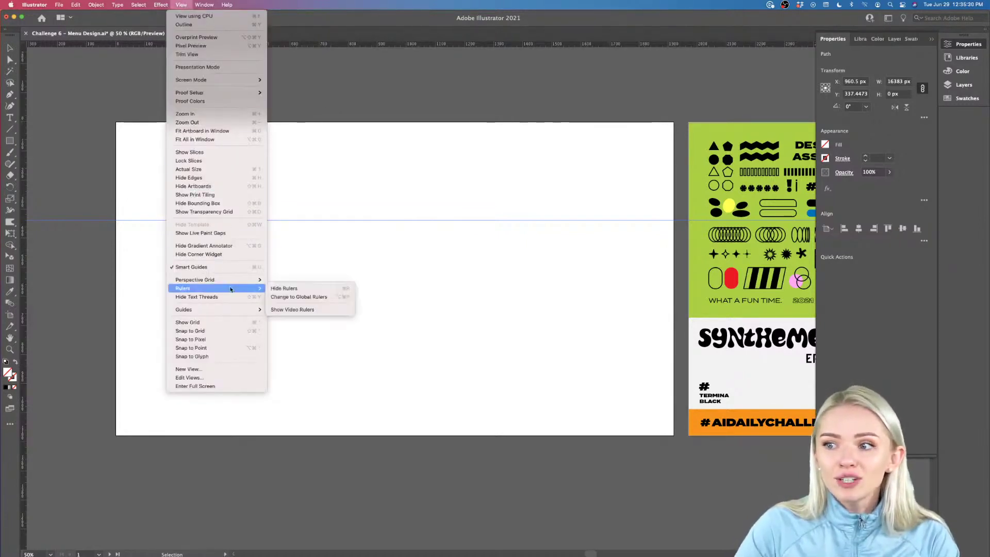
click(280, 288)
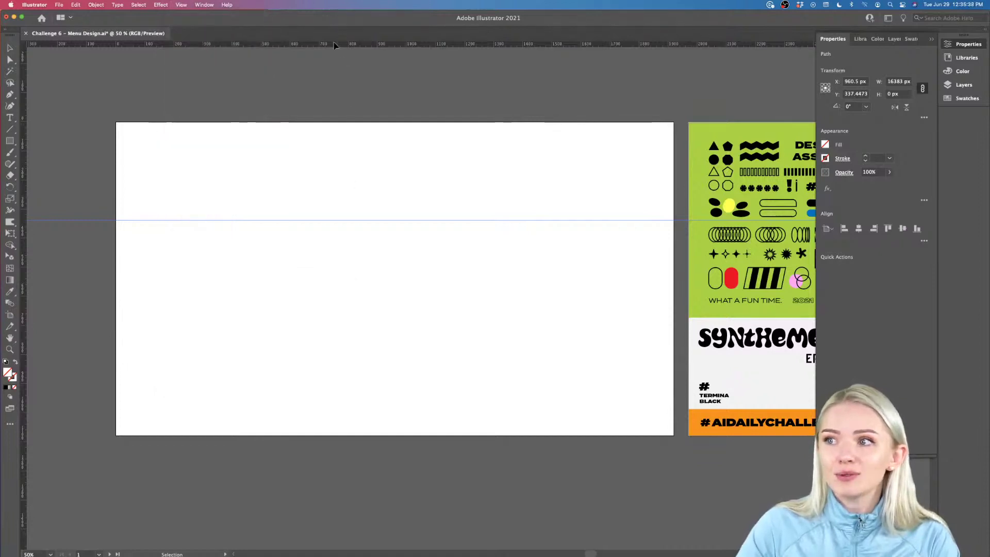
- Frame the menu artboard with two horizontal guides, the lower at about Y 874 px, and two vertical guides at about X 600 and 1402 px
drag(446, 220, 446, 376)
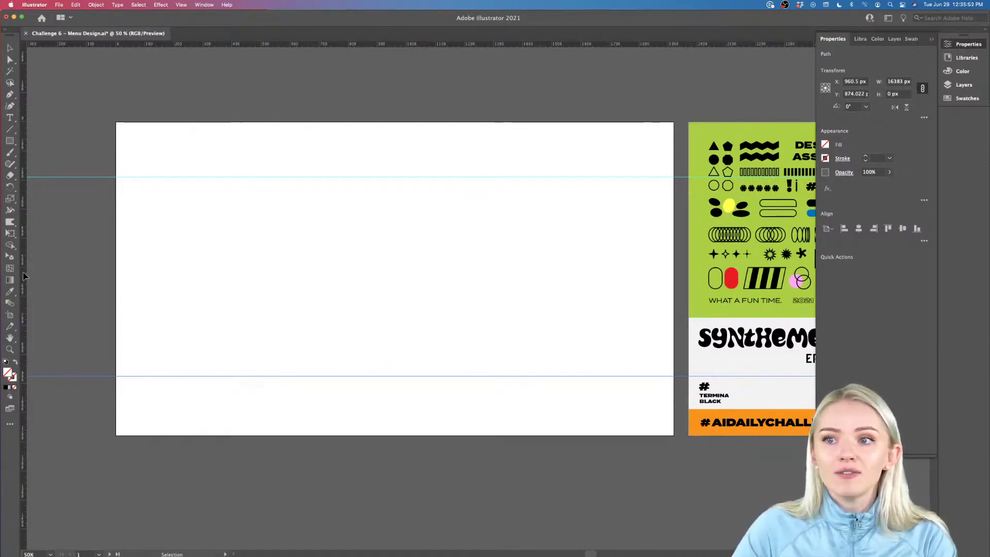
drag(25, 276, 307, 278)
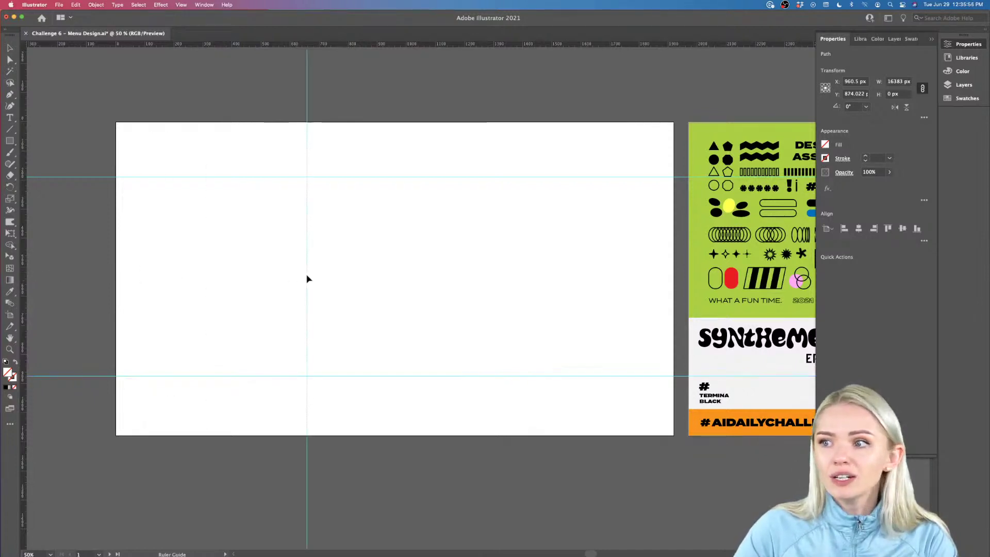
drag(23, 304, 464, 288)
drag(306, 284, 292, 281)
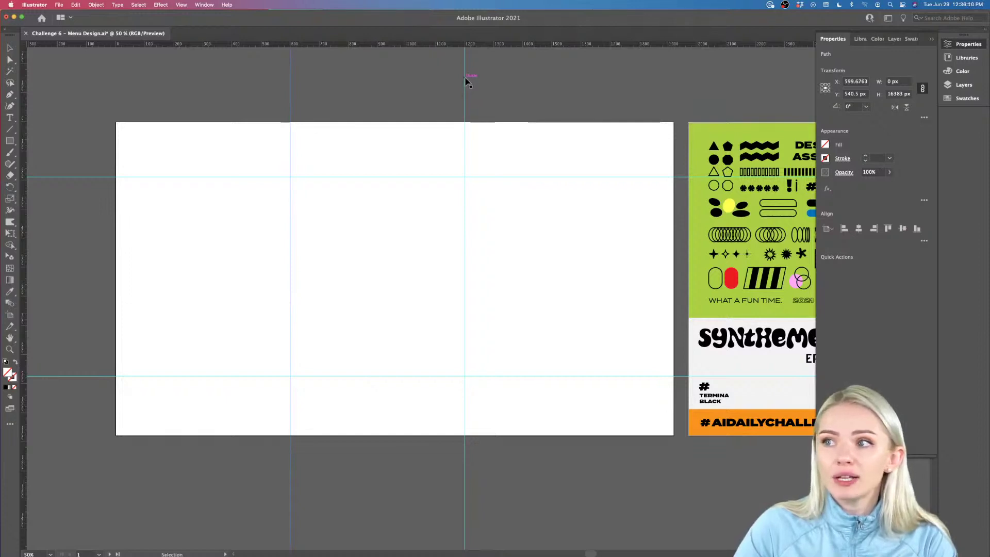
drag(466, 81, 523, 78)
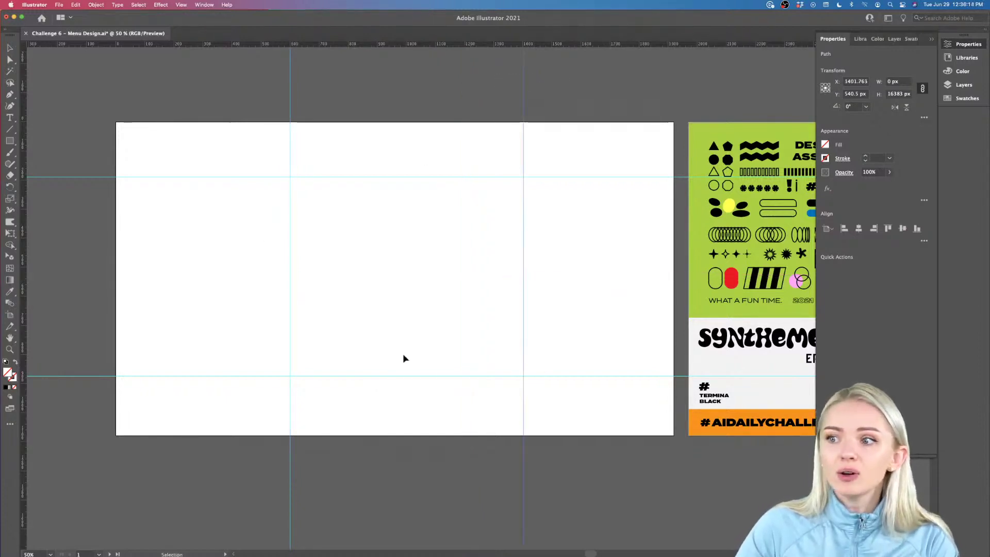
- Shift all guides slightly left so the vertical pair is centred on the menu artboard, and lock the guides against selection
drag(563, 152, 219, 471)
drag(428, 381, 418, 380)
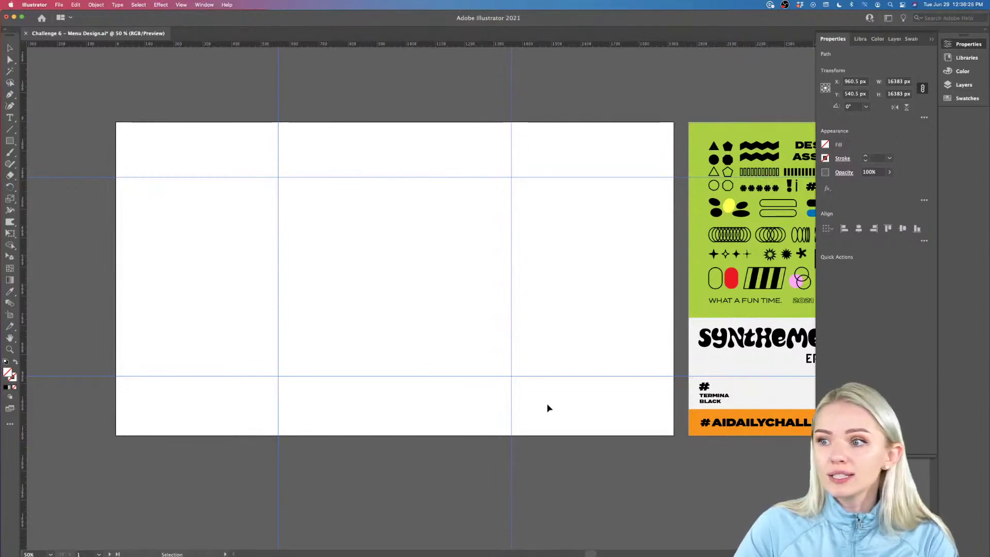
right_click(516, 379)
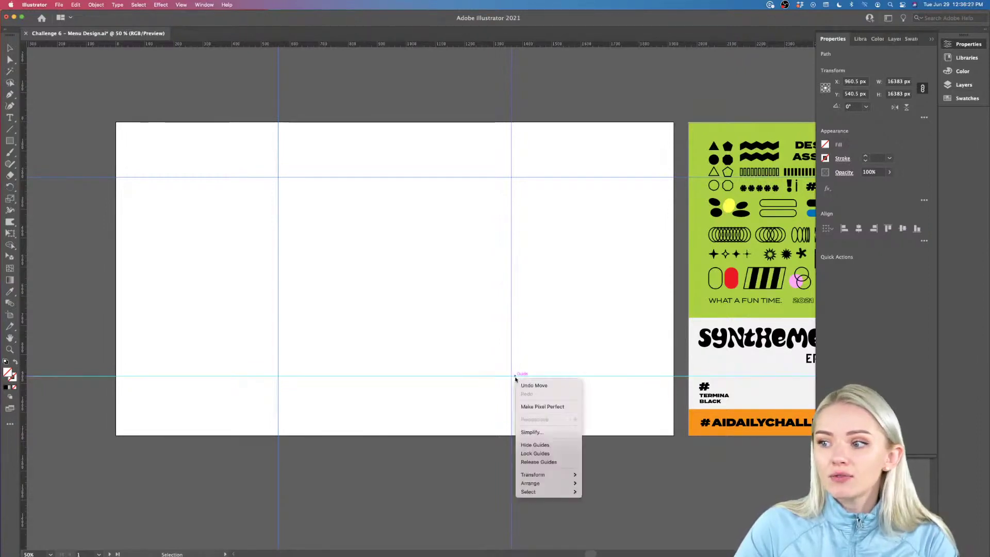
click(539, 454)
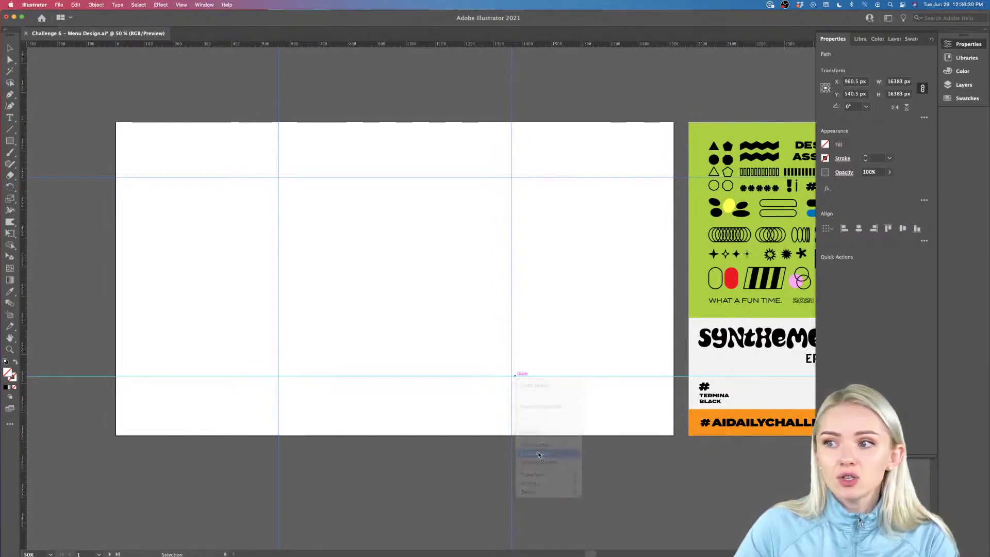
drag(542, 123, 433, 250)
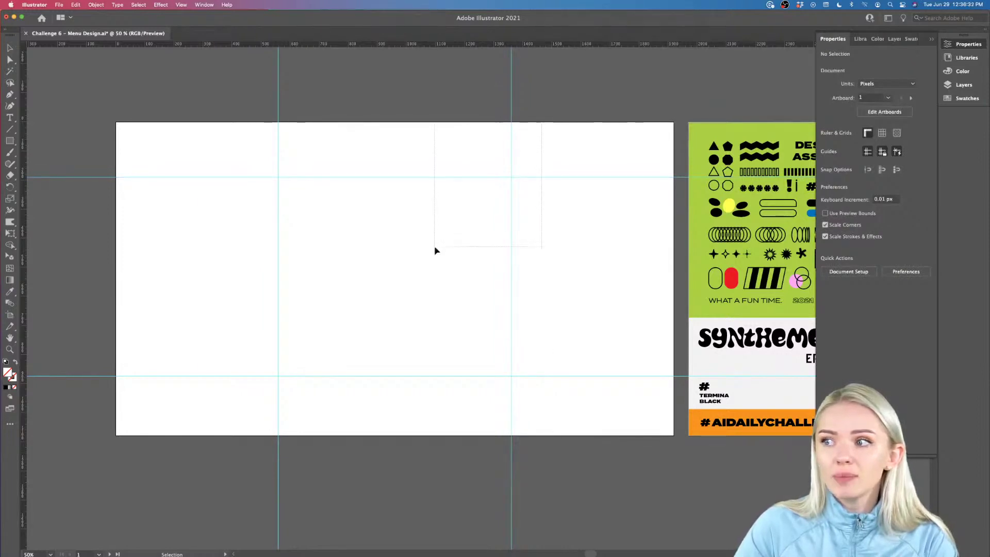
drag(544, 132, 427, 277)
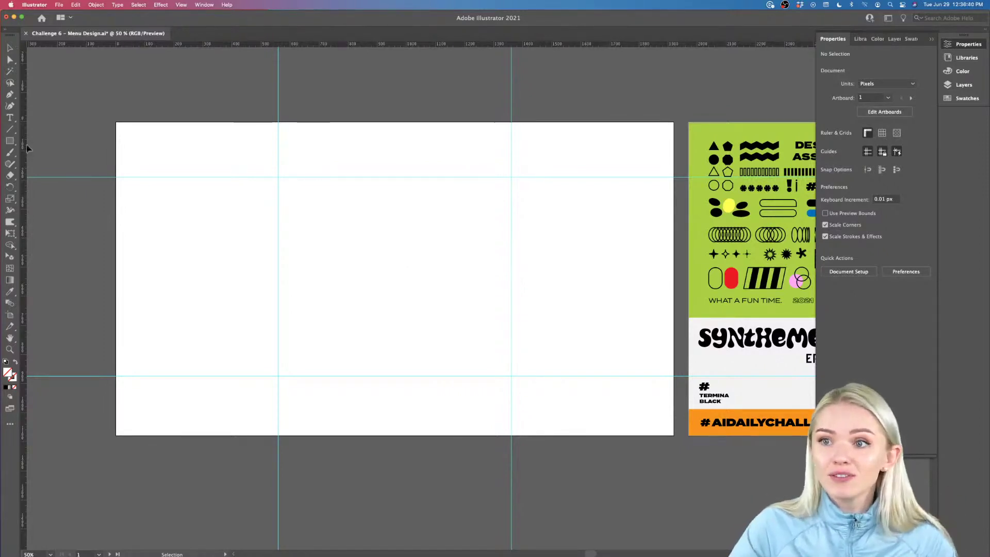
- Draw a rectangle about 802 × 162 px spanning the two vertical guides in the upper part of the frame
click(11, 141)
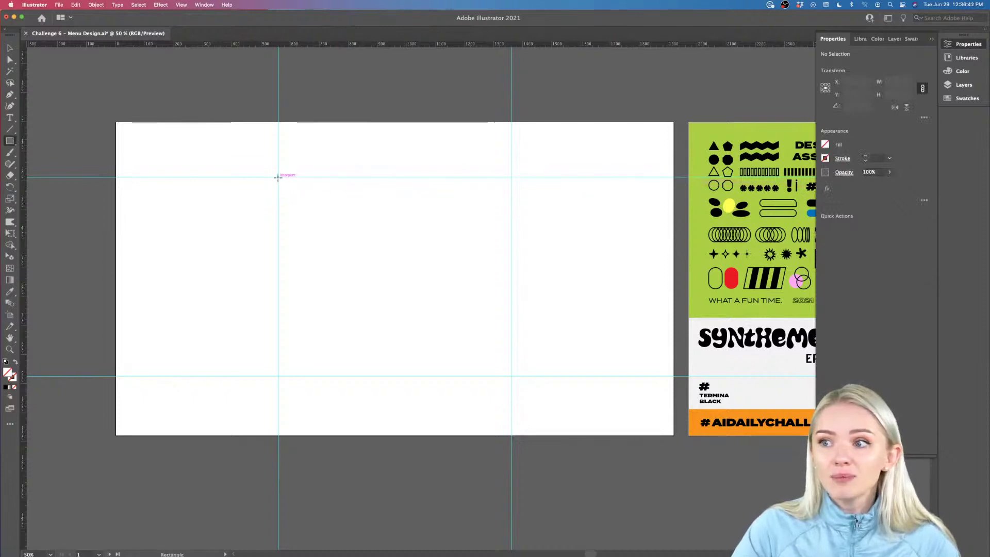
drag(280, 202, 511, 249)
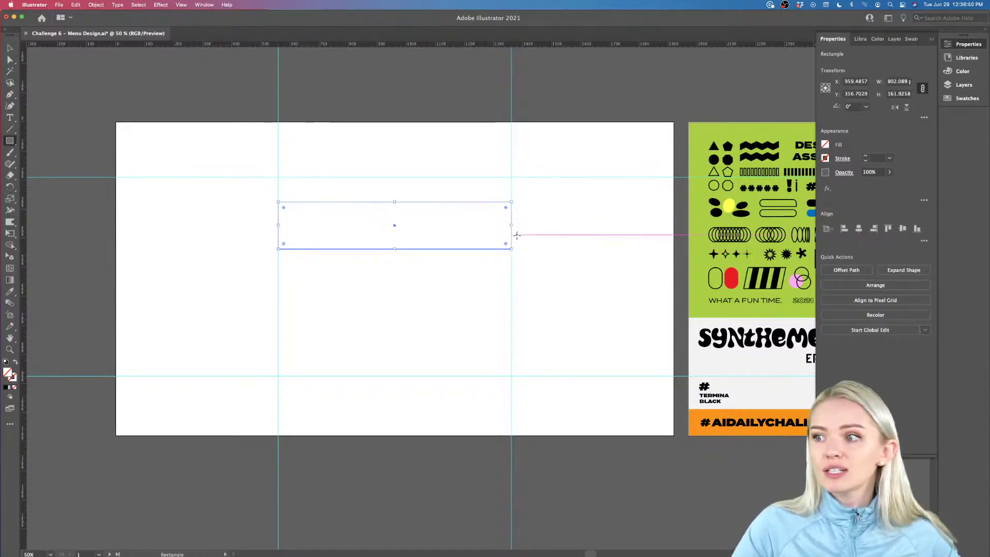
drag(517, 235, 508, 226)
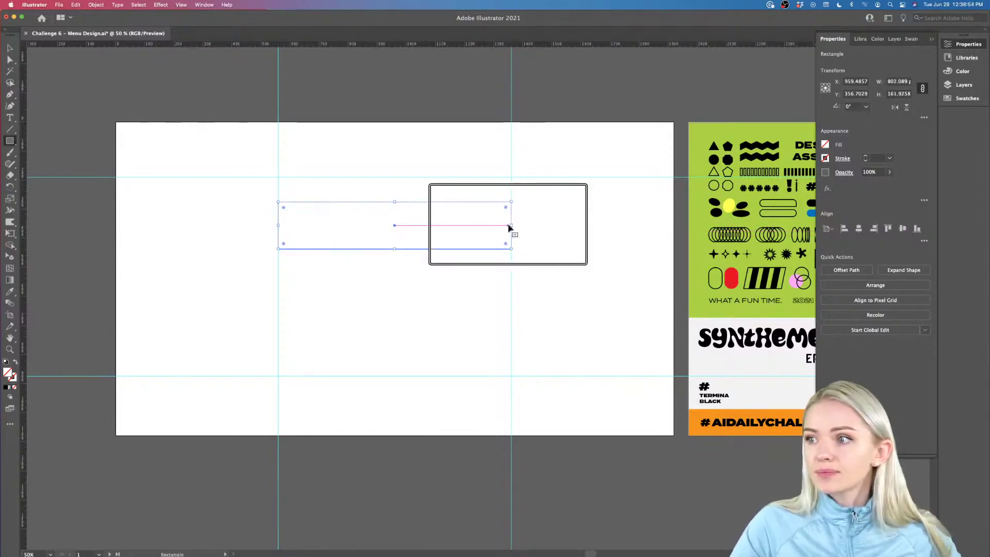
mouse_move(520, 227)
mouse_down()
mouse_move(488, 226)
mouse_move(518, 227)
mouse_up()
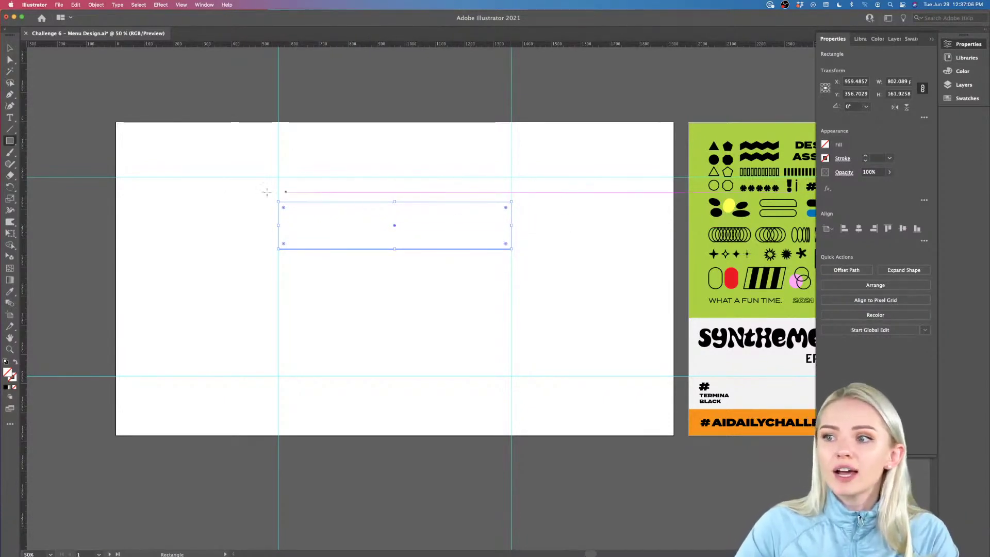
- Stretch the rectangle to the upper and lower guides, about 685 px high, and place one more horizontal and one more vertical guide across it
click(11, 49)
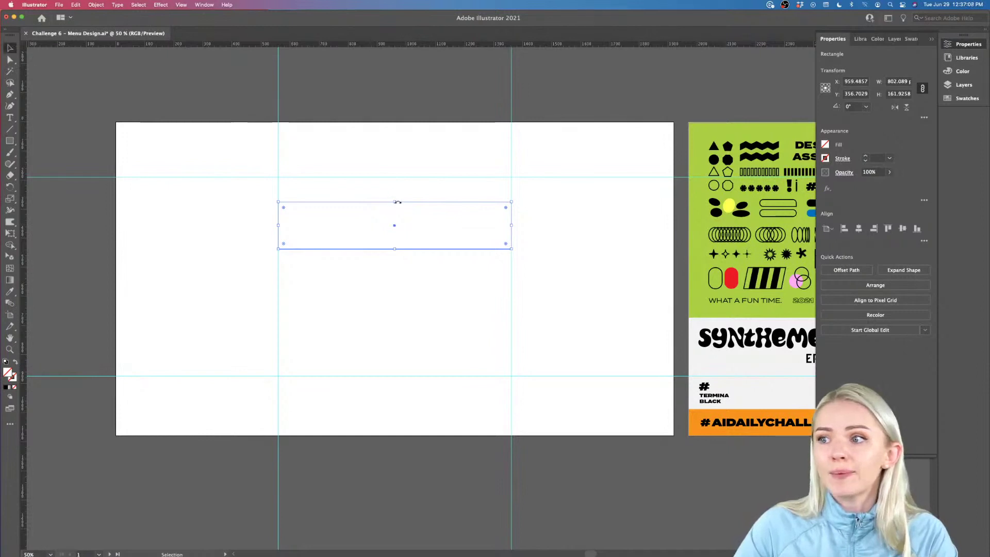
drag(395, 201, 395, 178)
drag(396, 251, 396, 376)
drag(396, 45, 395, 234)
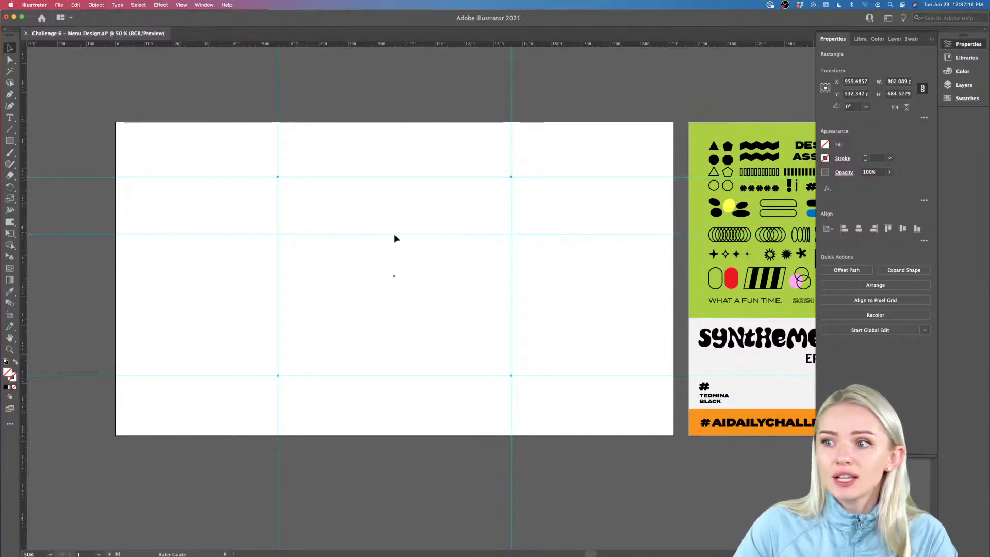
drag(23, 101, 365, 103)
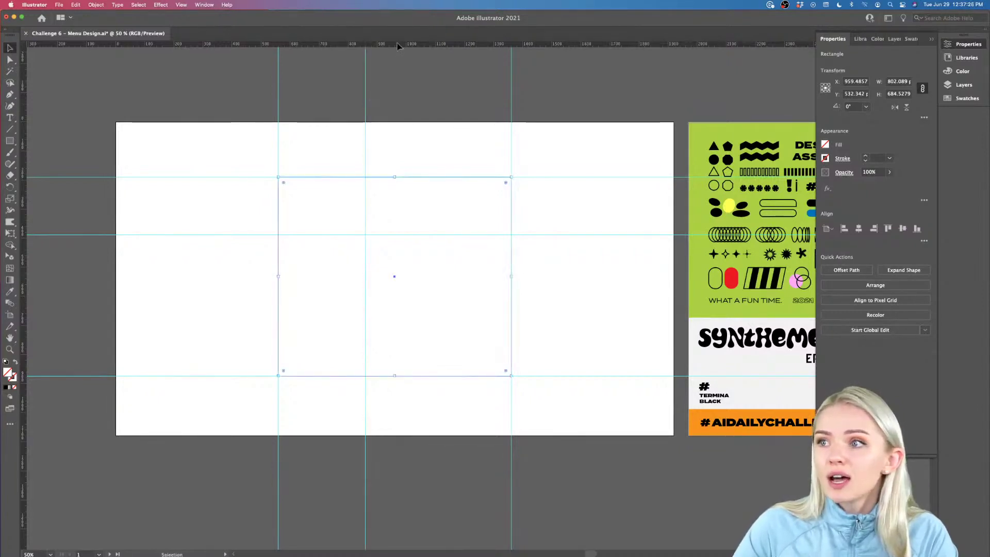
- Reselect the rectangle and fill it with light grey #d8d8d8
click(160, 134)
click(335, 178)
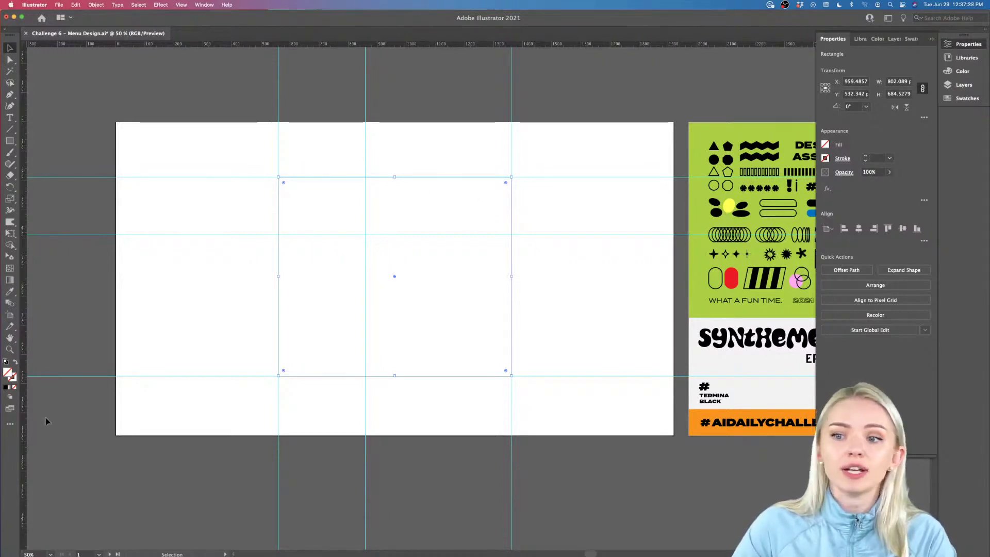
double_click(7, 372)
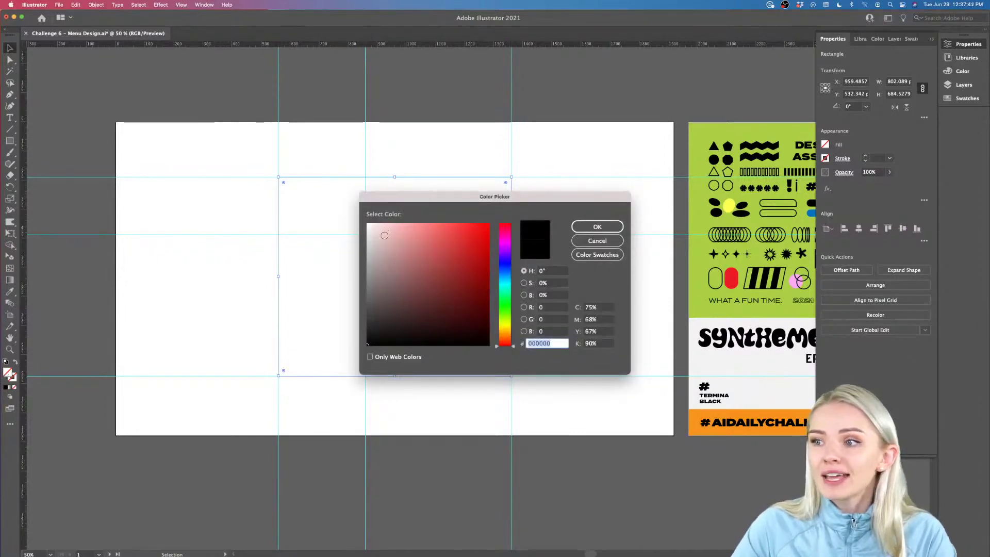
click(367, 241)
drag(367, 240, 367, 241)
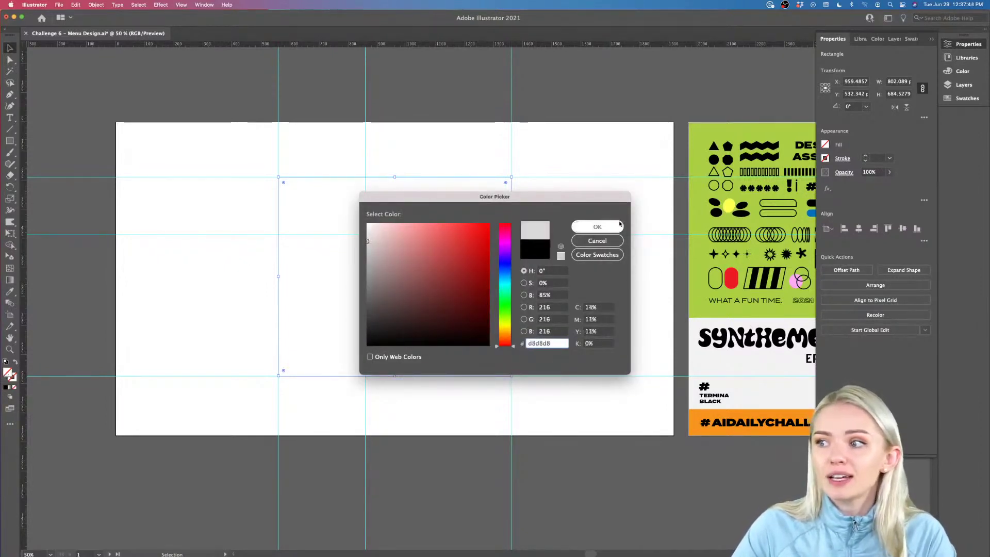
click(597, 227)
- Try yellow, blue, pink, red and orange Eyedropper samples from the design assets on the rectangle, ending with the light grey behind the typeface samples
scroll(614, 228, right, 5)
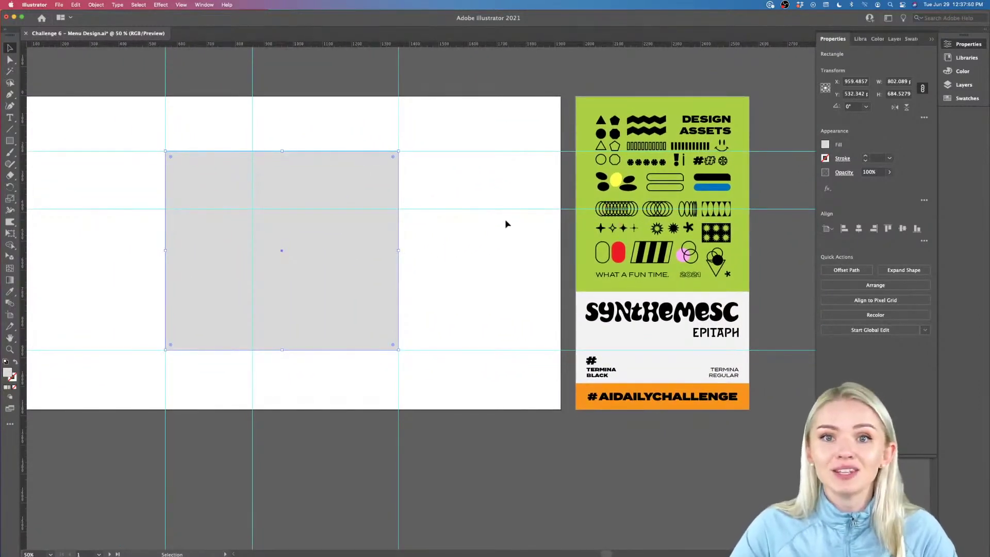
key(i)
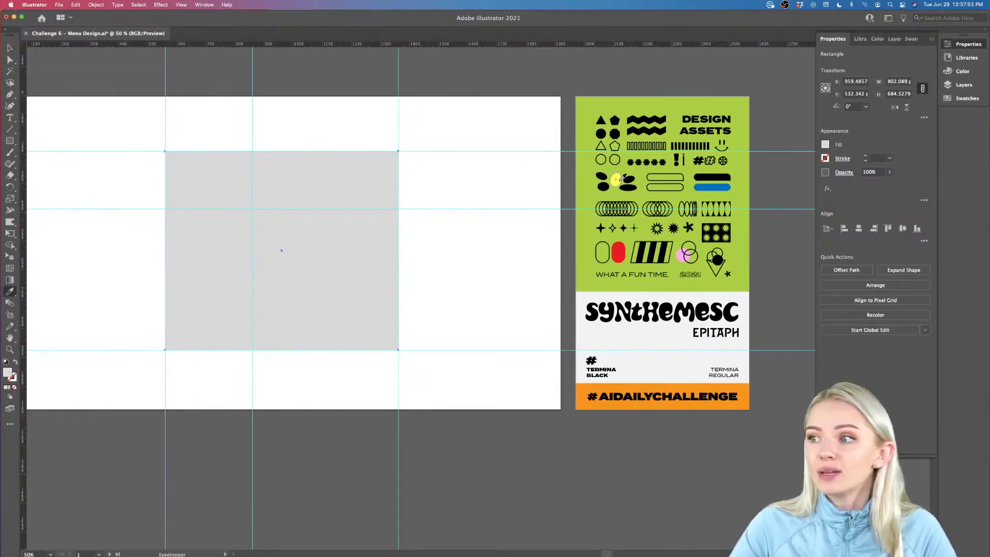
click(617, 181)
click(710, 187)
click(714, 236)
click(682, 256)
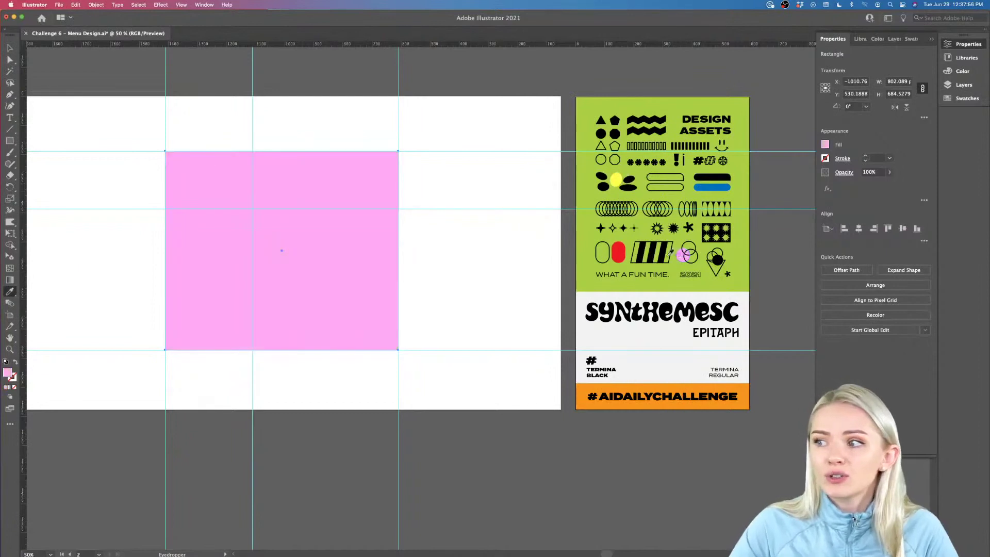
click(617, 253)
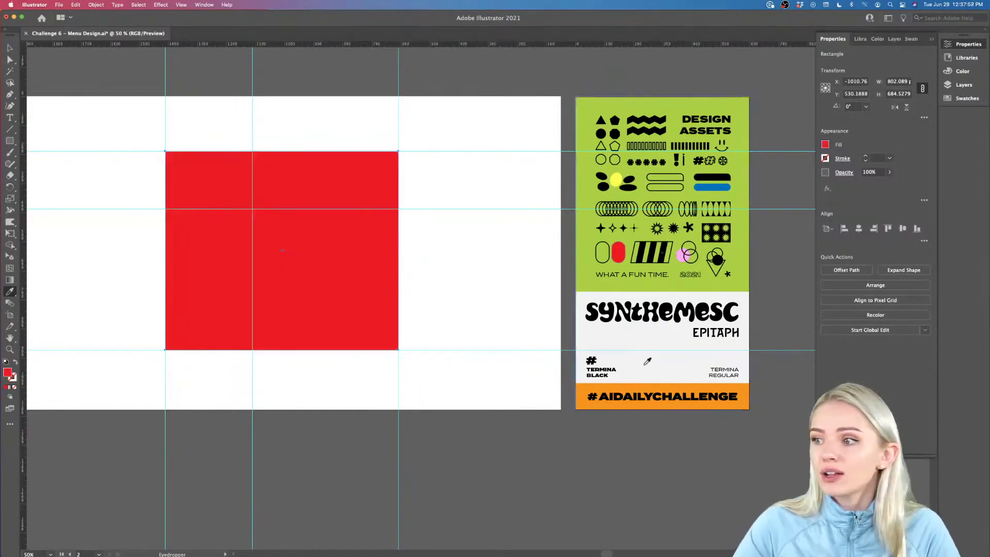
click(643, 388)
click(628, 335)
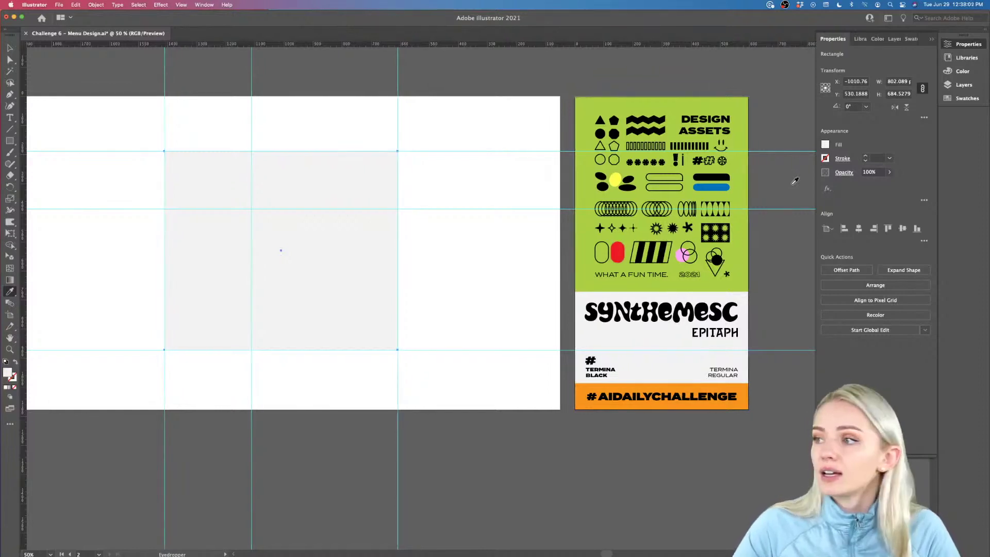
- Fill the rectangle between the guides with the pink sampled from the circle in the design assets, and deselect it
click(783, 174)
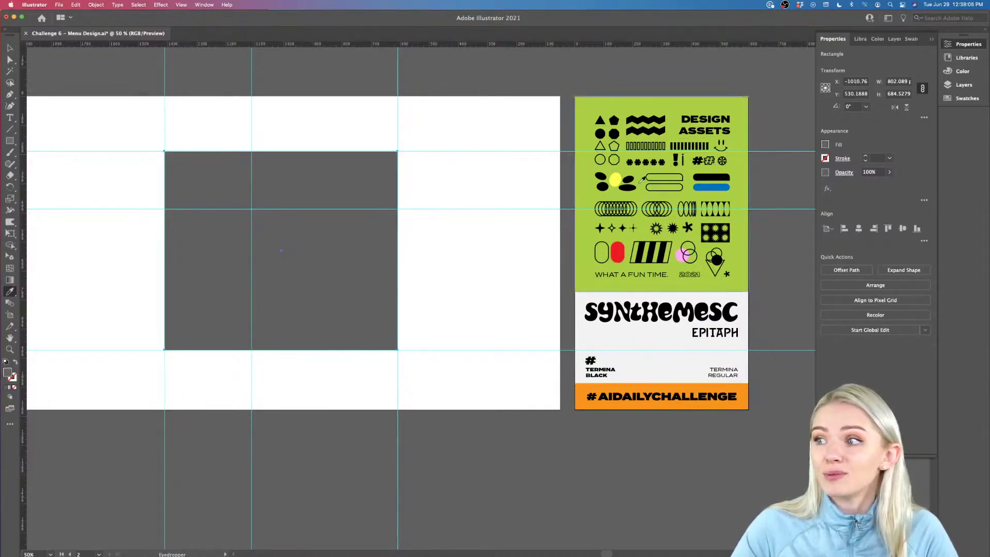
click(677, 256)
key(v)
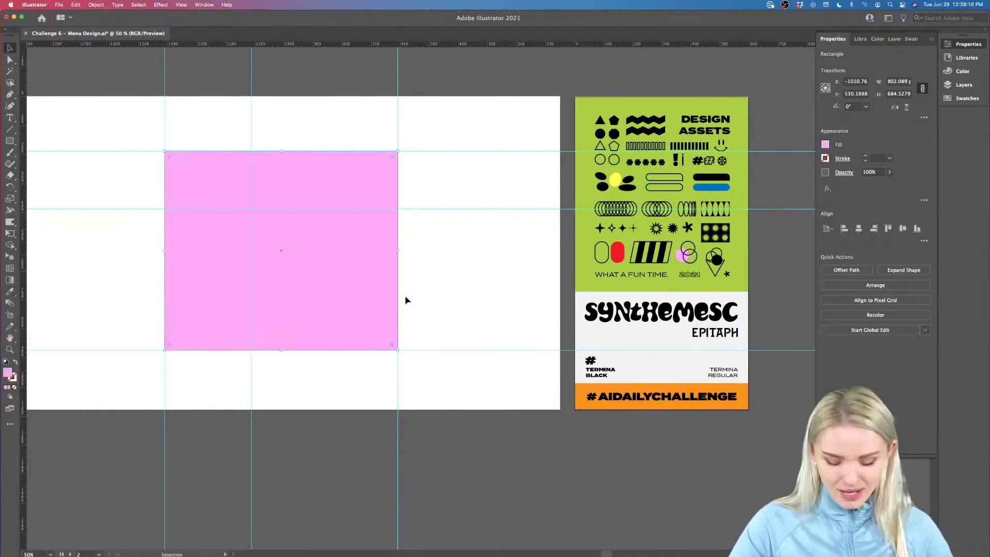
click(423, 285)
- Draw a 1920 × 1080 px rectangle covering the whole artboard and fill it with the light grey behind the typeface samples
scroll(422, 285, left, 3)
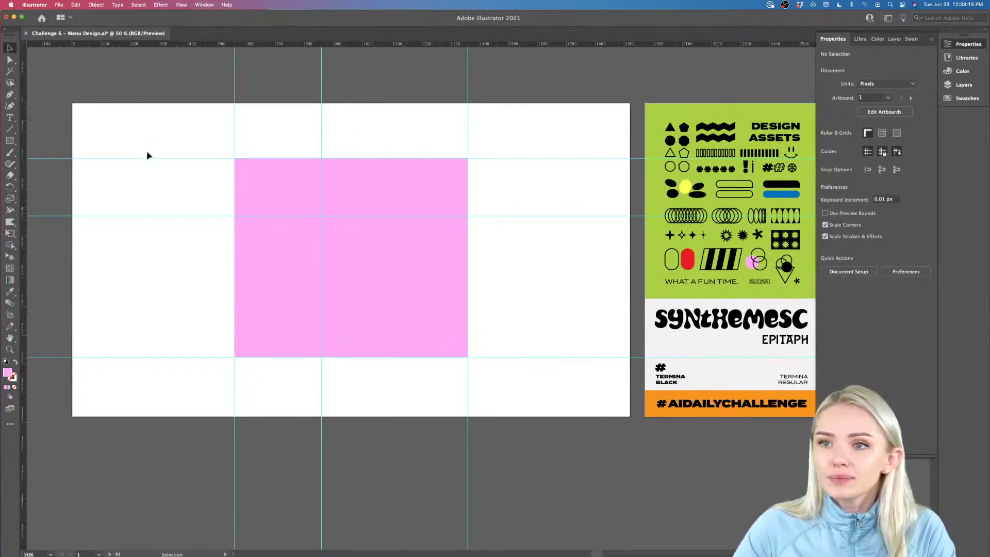
click(9, 140)
mouse_move(73, 104)
mouse_down()
mouse_move(438, 374)
mouse_move(629, 417)
mouse_up()
scroll(570, 386, right, 3)
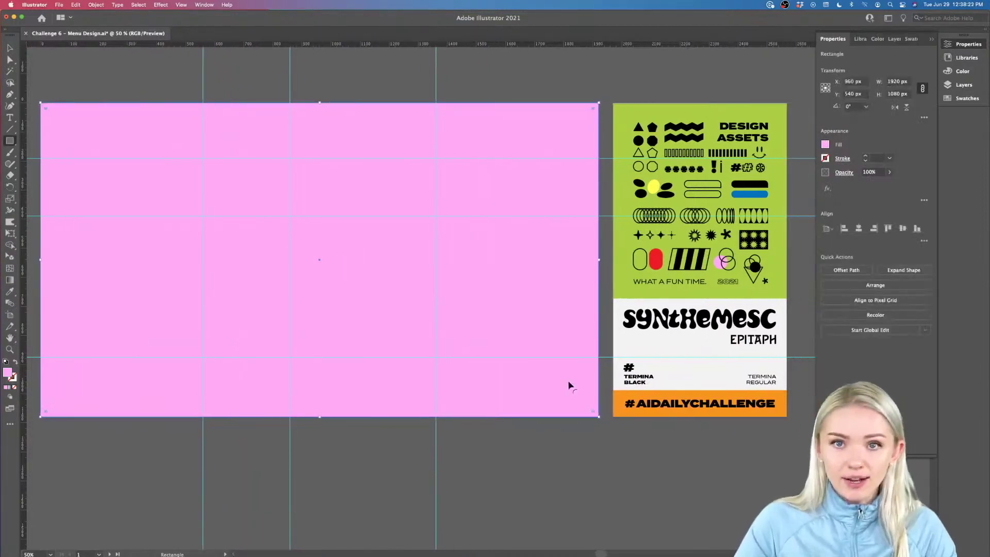
key(i)
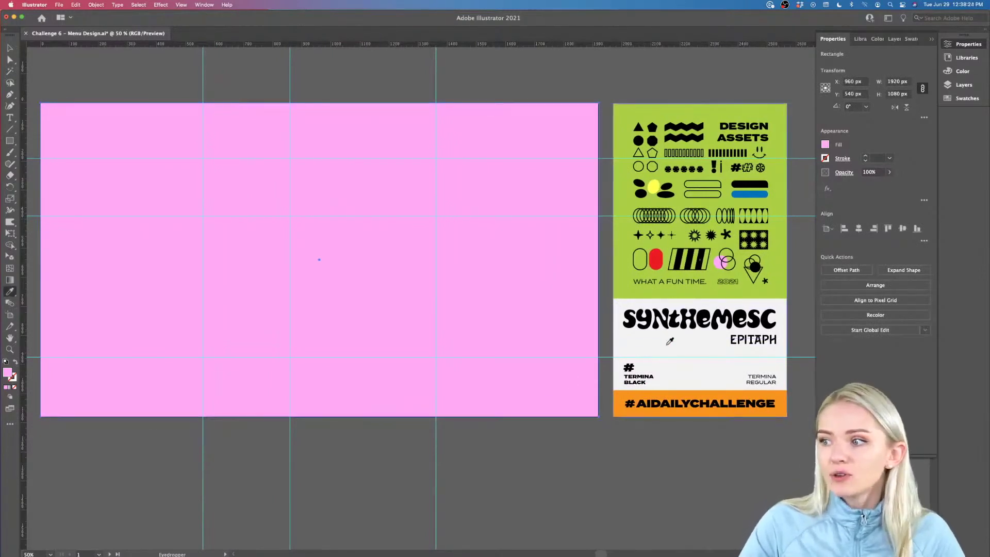
click(668, 345)
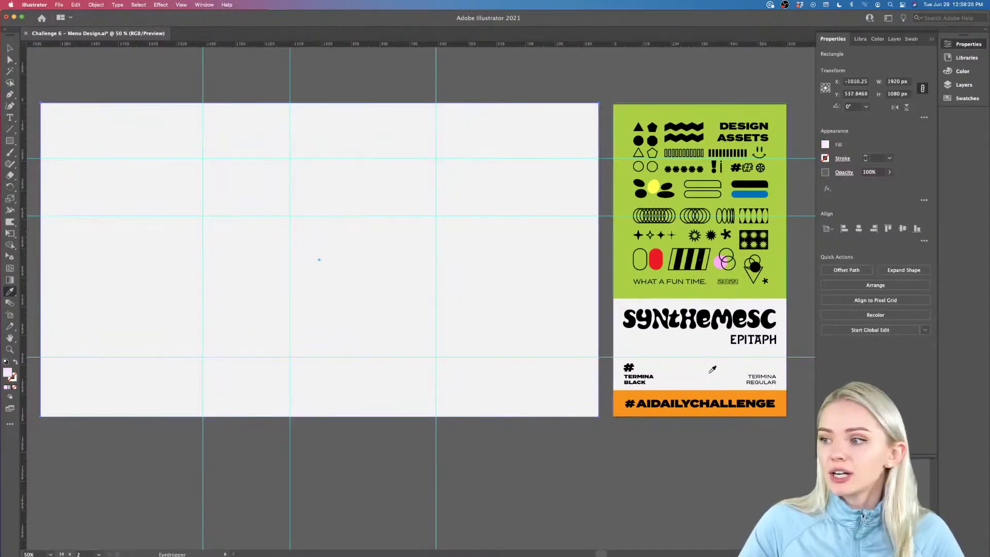
- Send the light grey background rectangle behind the pink one and lock it in place
right_click(476, 313)
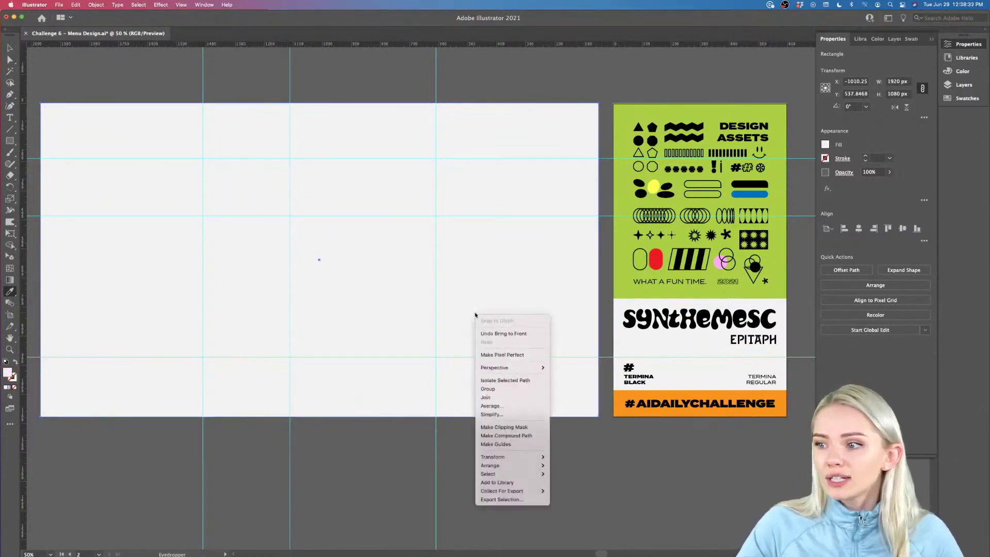
mouse_move(490, 466)
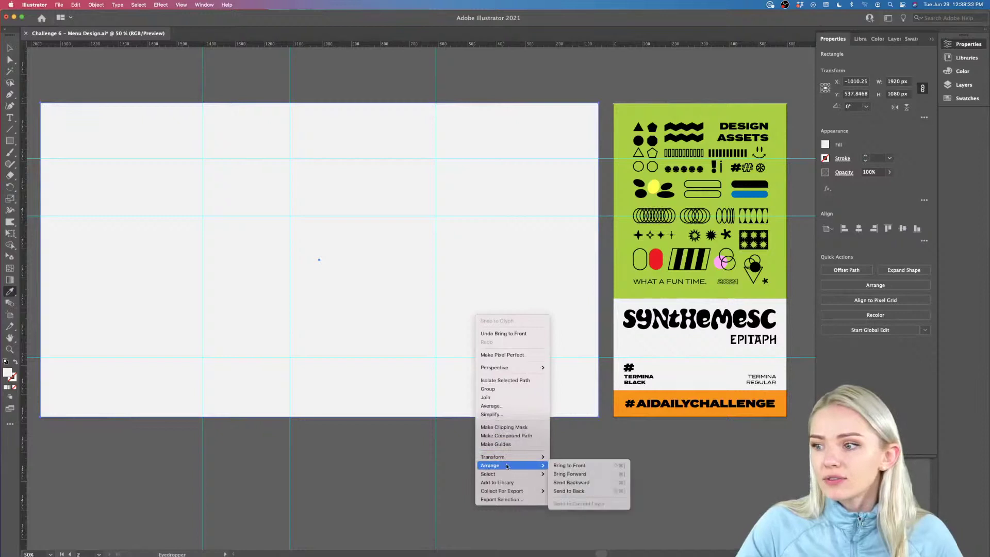
click(587, 485)
click(10, 47)
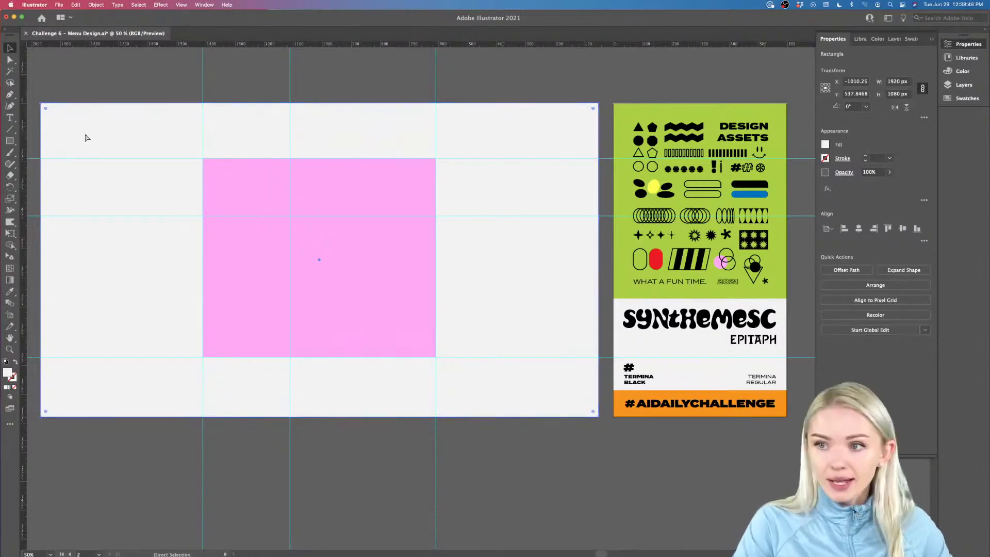
key(super+shift+a)
click(103, 117)
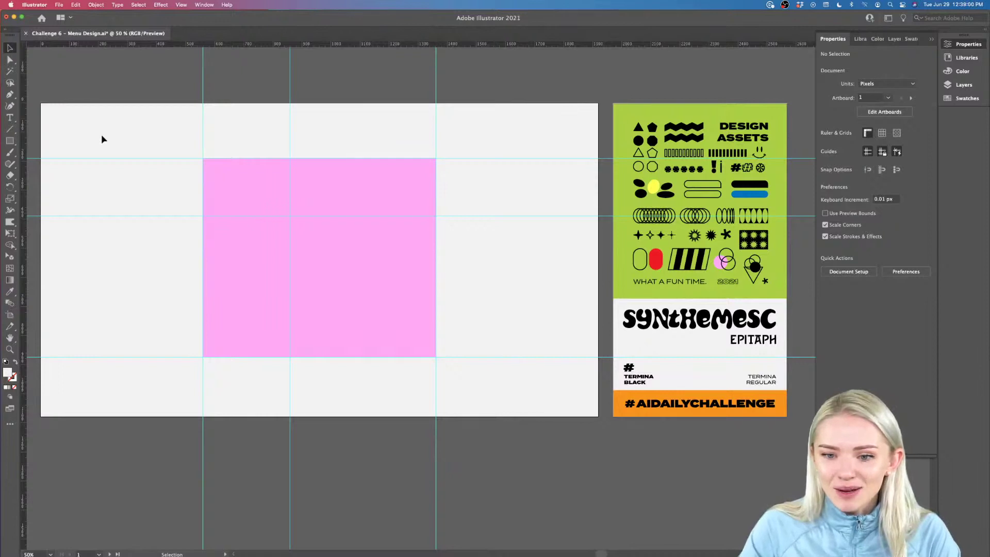
- Duplicate the pink rectangle and resize the copy to about 503 × 679 px, spanning the middle and right vertical guides
scroll(253, 164, left, 5)
scroll(252, 164, up, 1)
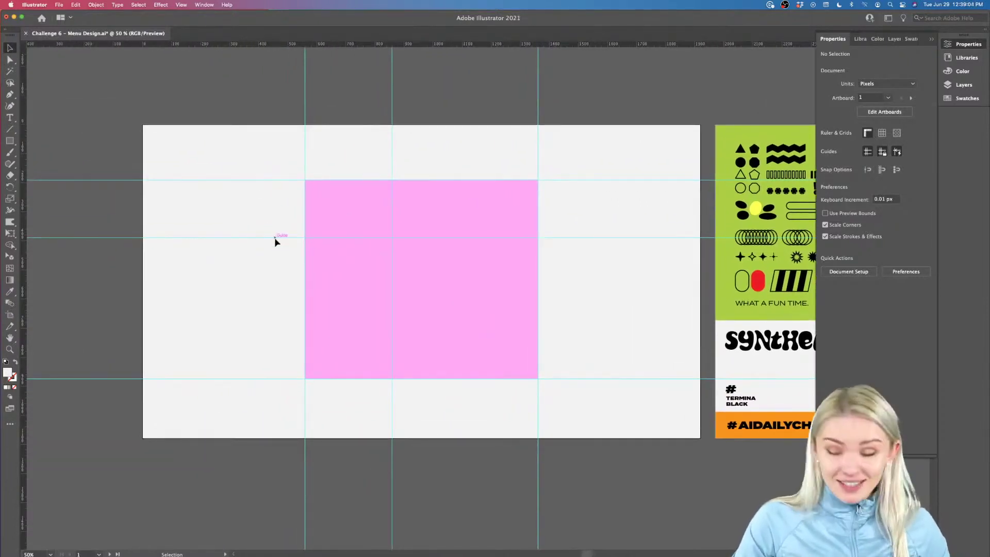
scroll(275, 239, right, 1)
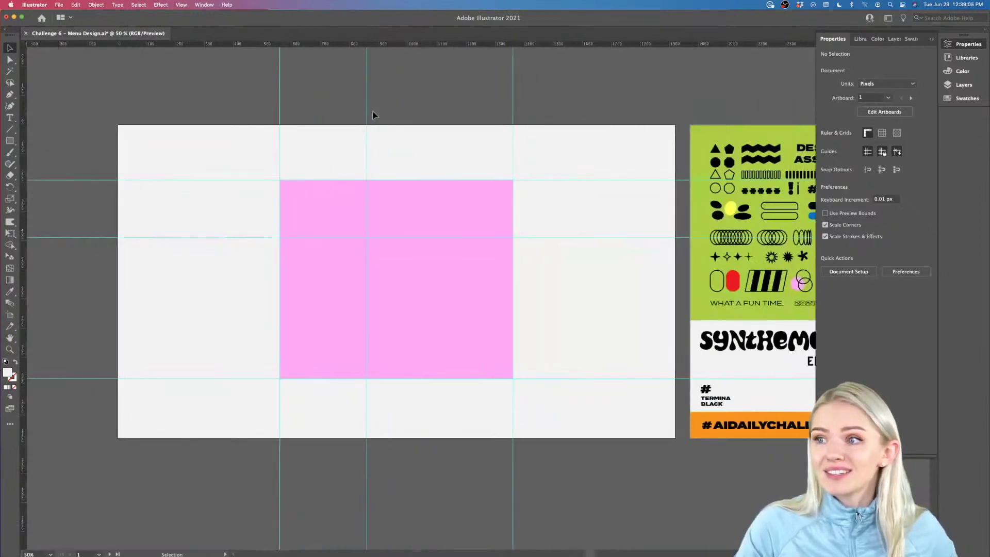
click(431, 336)
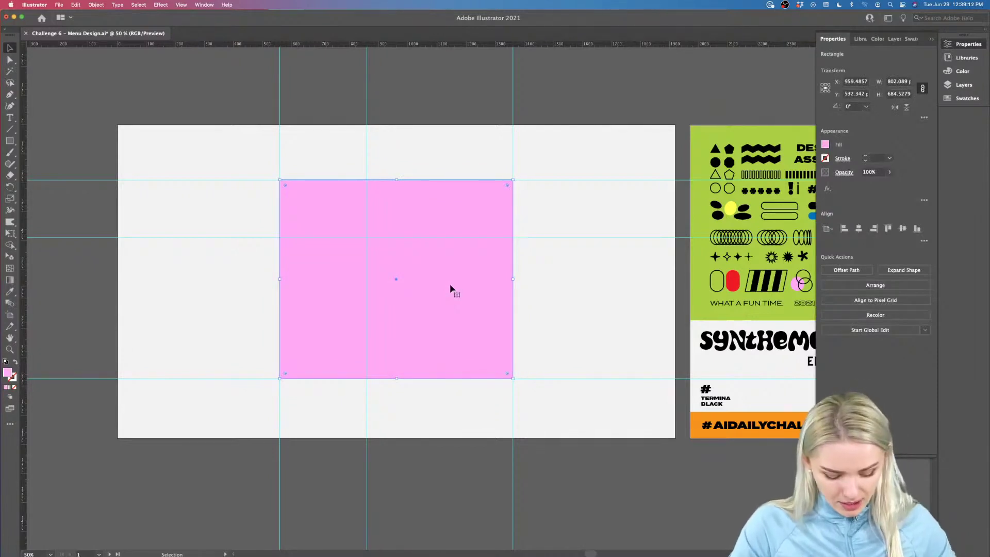
drag(450, 287, 539, 287)
drag(599, 281, 513, 281)
drag(444, 182, 444, 184)
scroll(444, 321, right, 1)
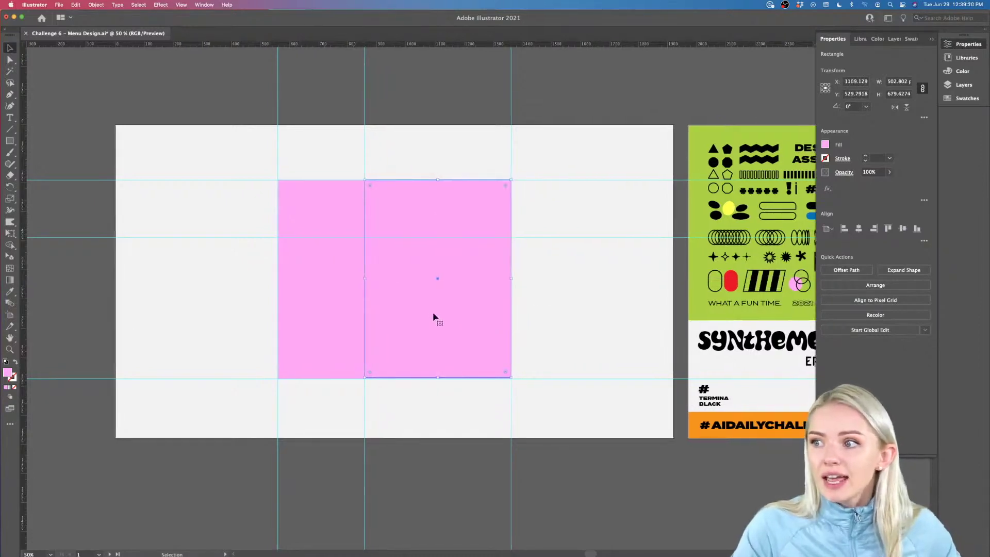
- Try yellow and red samples from the design assets on the narrower rectangle, and fill it with the sampled black
key(super+equal)
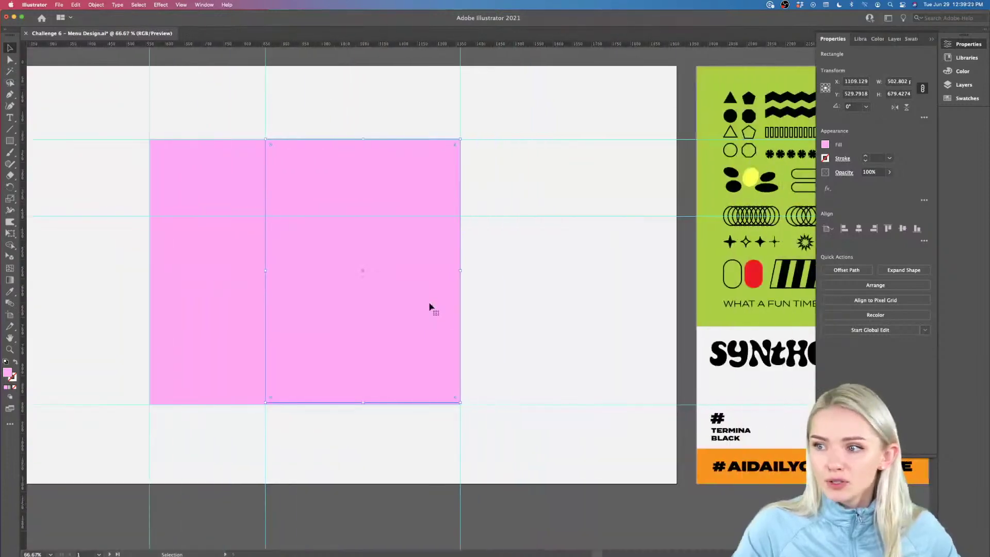
scroll(430, 307, right, 3)
key(i)
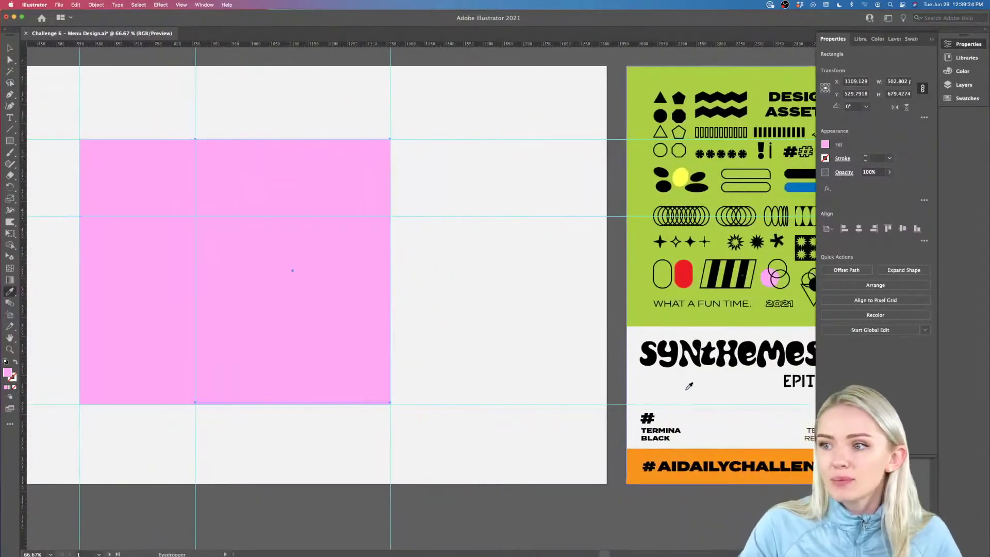
click(681, 176)
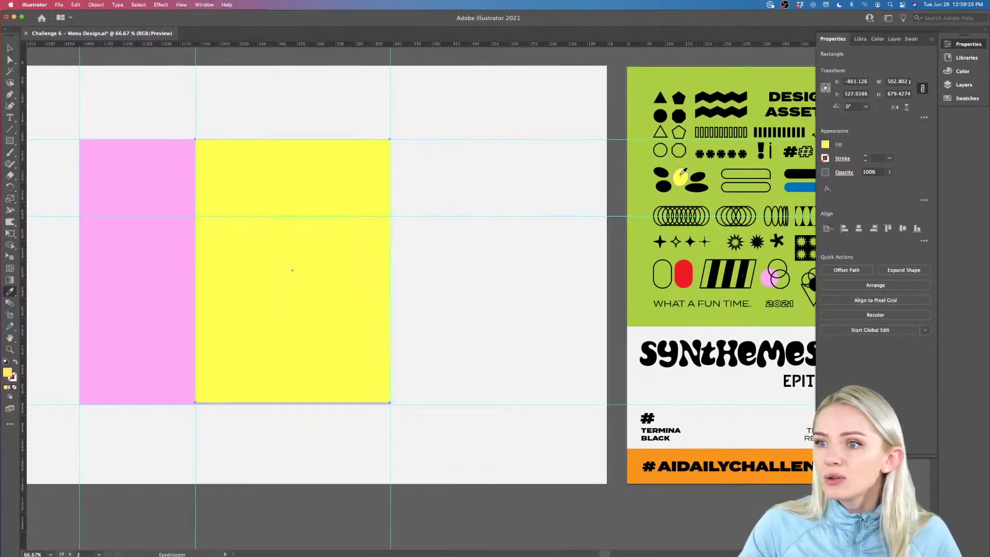
click(681, 267)
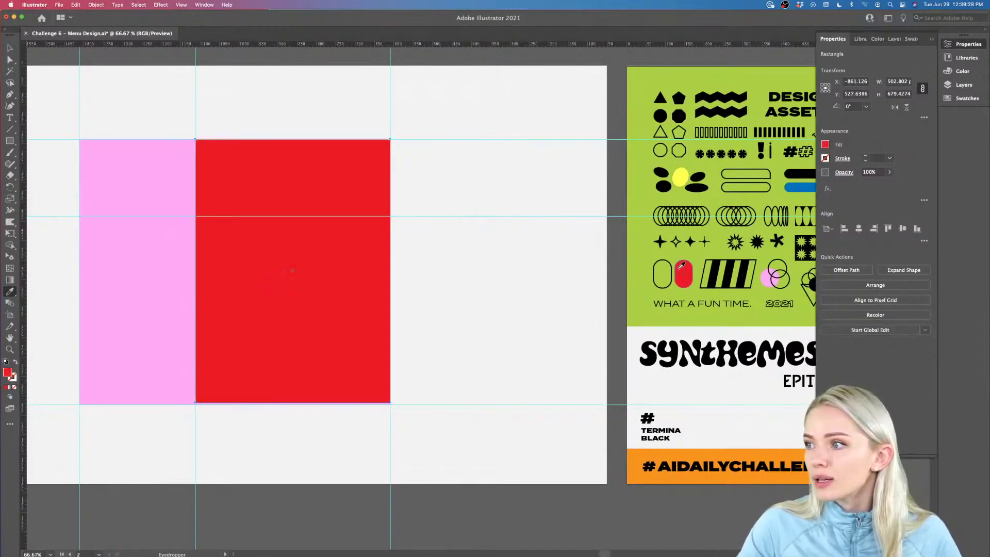
scroll(682, 265, right, 2)
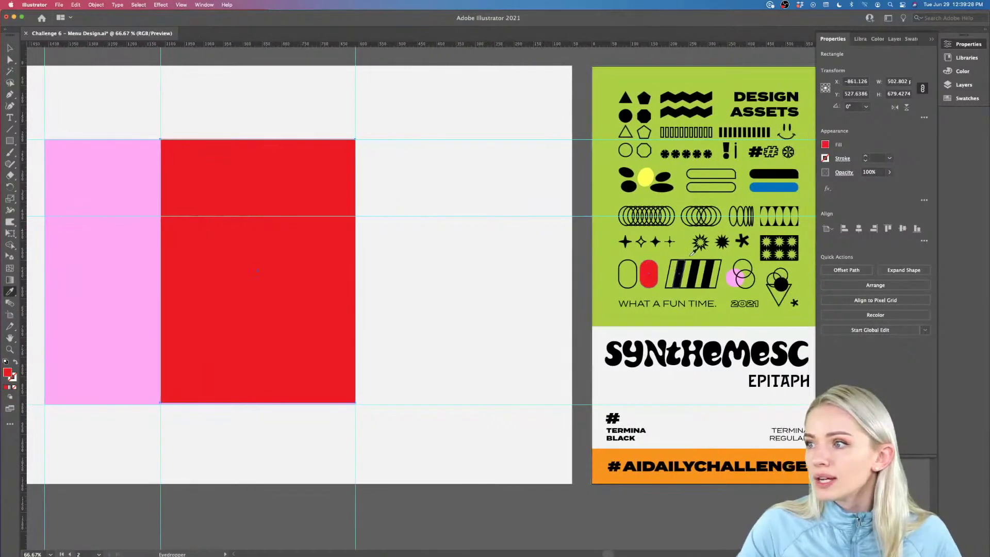
click(774, 174)
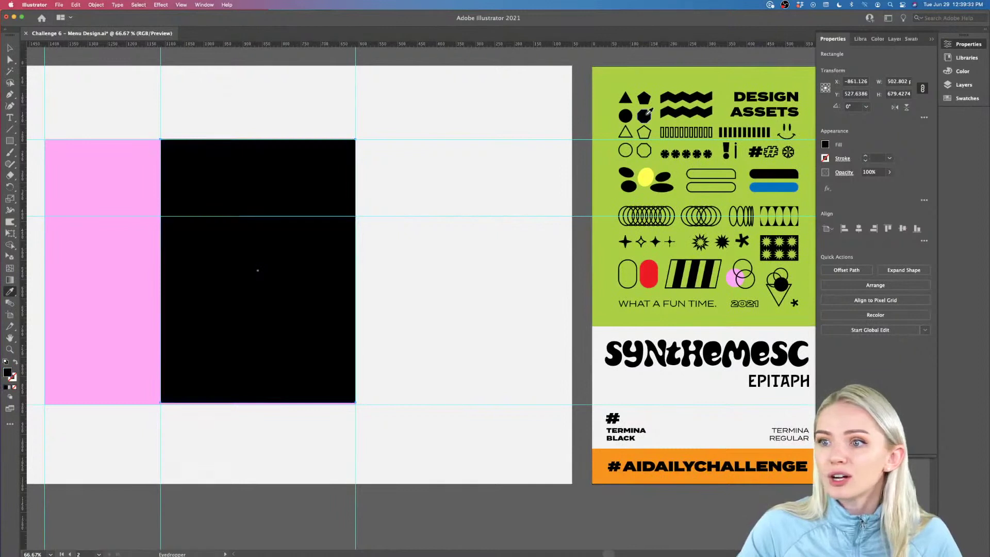
scroll(399, 265, left, 6)
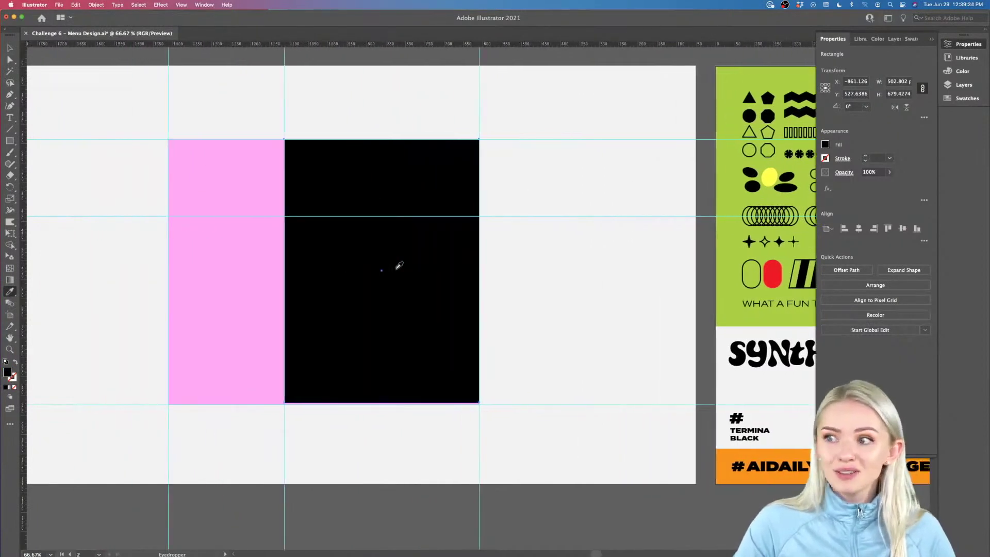
key(v)
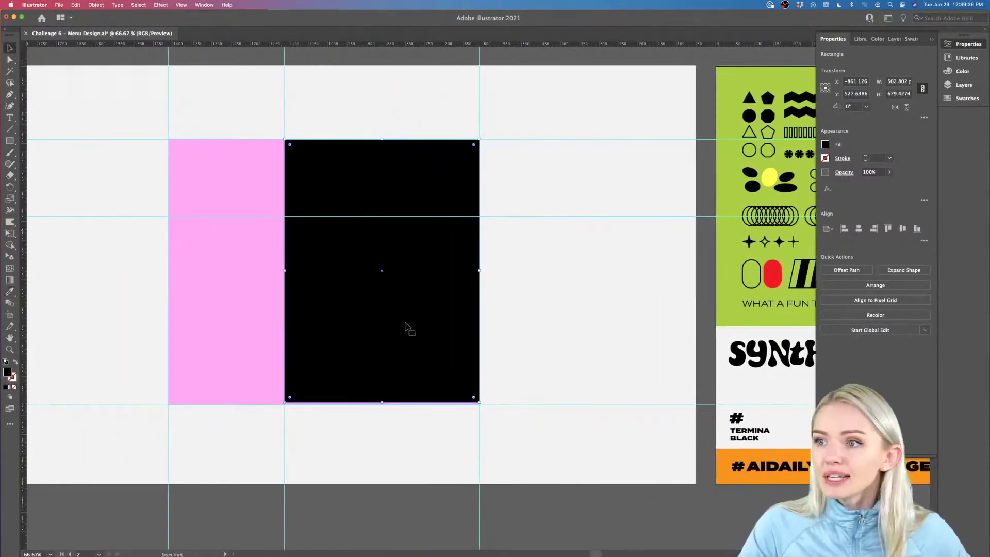
- Adjust the black rectangle's lower edge so it meets the lower guide, making the shape about 685 px high
scroll(386, 413, up, 2)
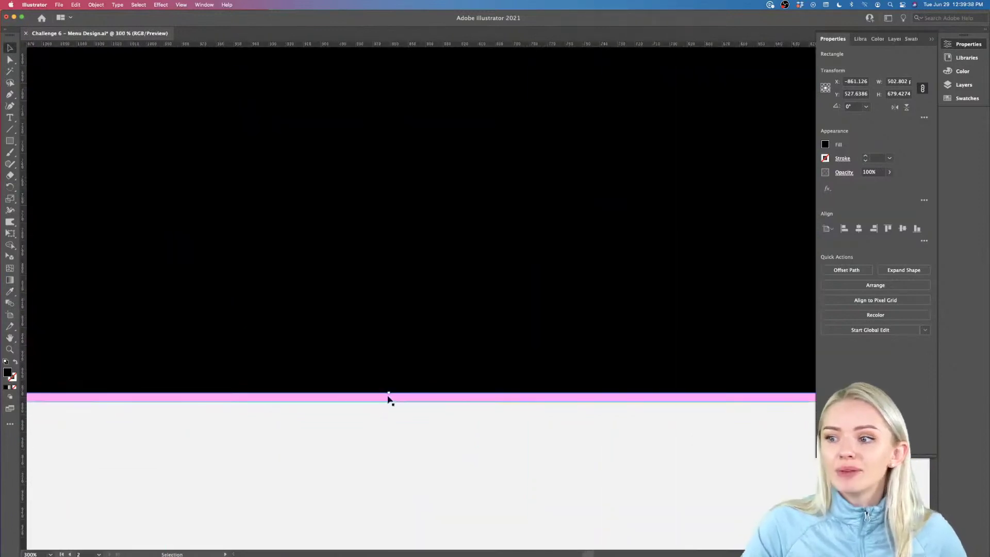
drag(391, 390, 392, 368)
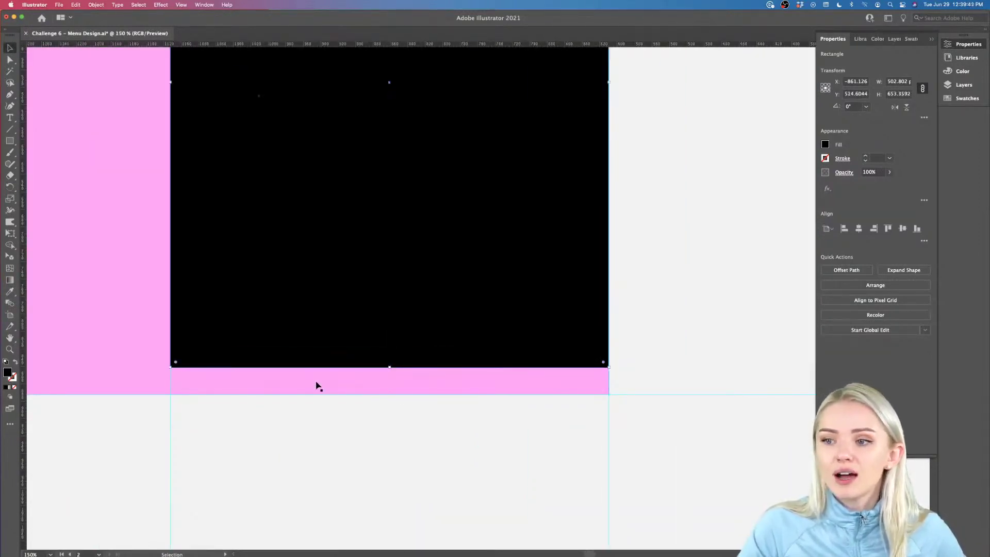
scroll(332, 390, down, 2)
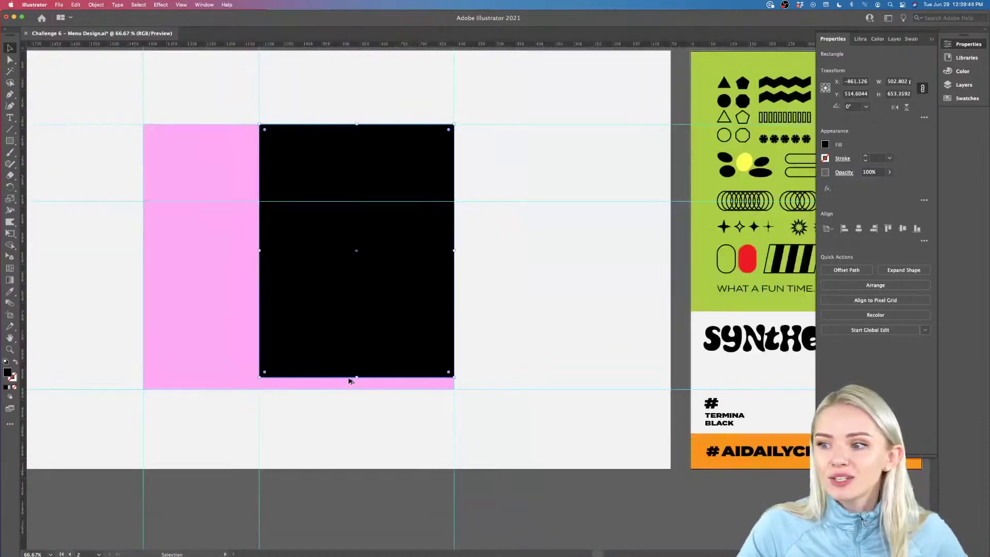
scroll(349, 380, up, 3)
drag(372, 378, 372, 415)
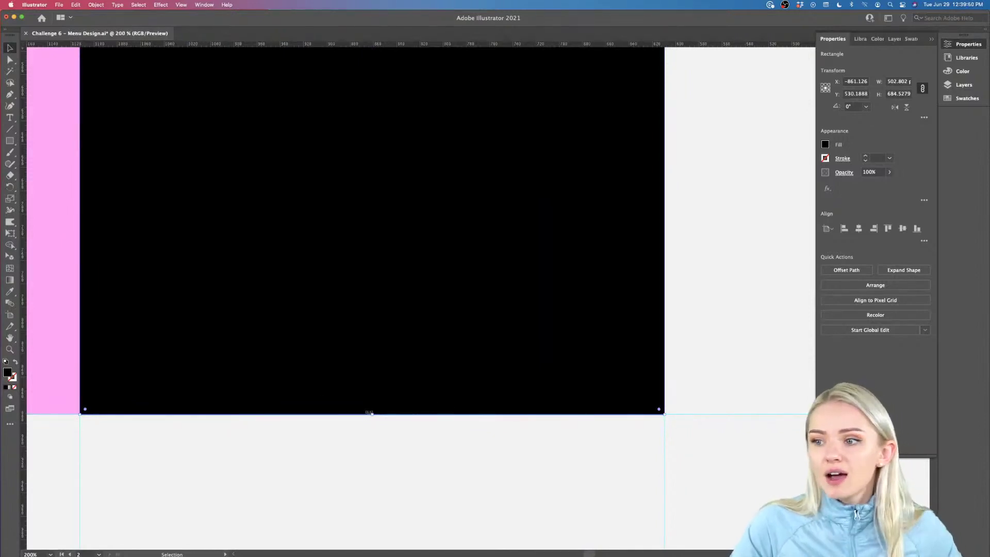
scroll(402, 400, down, 2)
- Inset the black rectangle's upper, right and lower edges inside the pink one, resizing it to about 476 × 657 px
scroll(402, 402, up, 3)
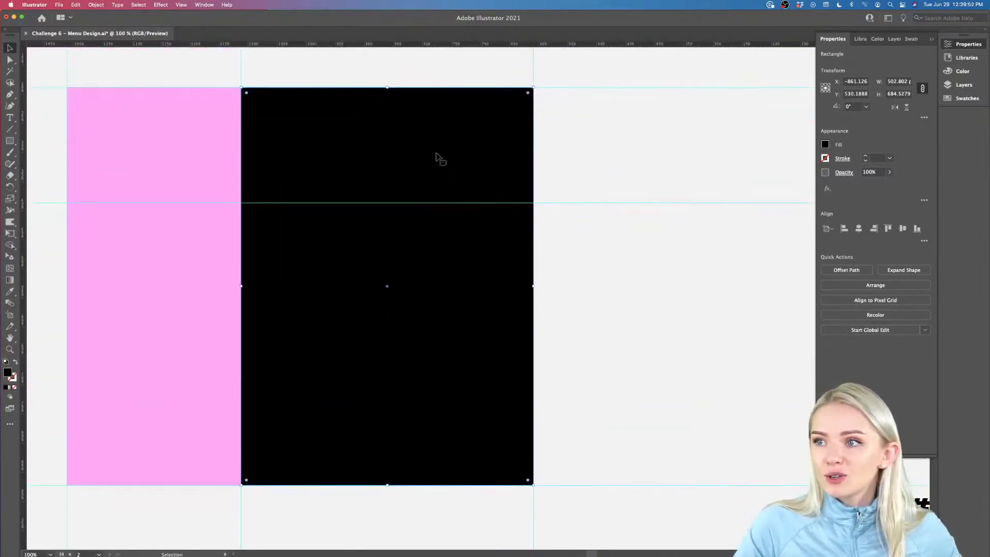
drag(534, 86, 519, 105)
drag(379, 487, 381, 470)
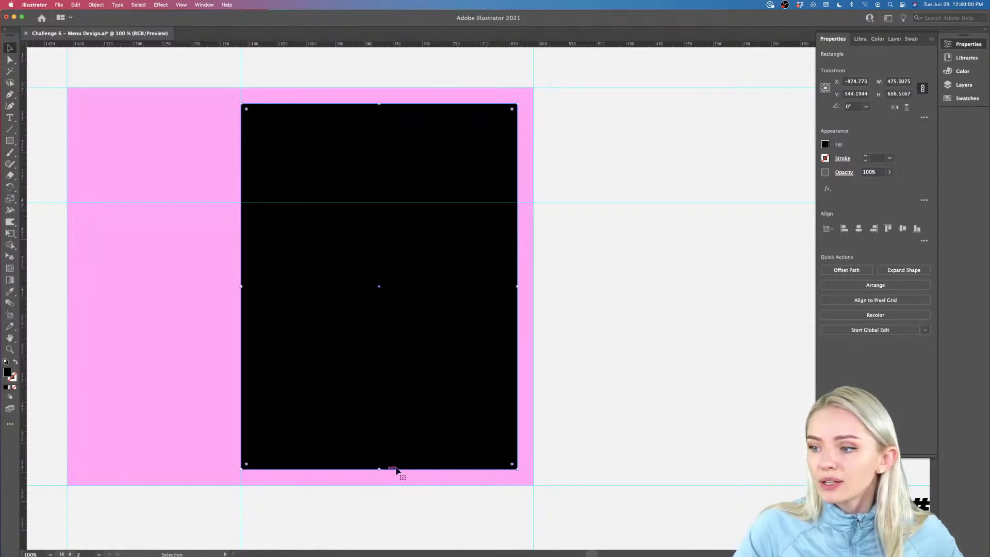
- Deselect the black rectangle and place a horizontal guide along its upper edge
click(579, 453)
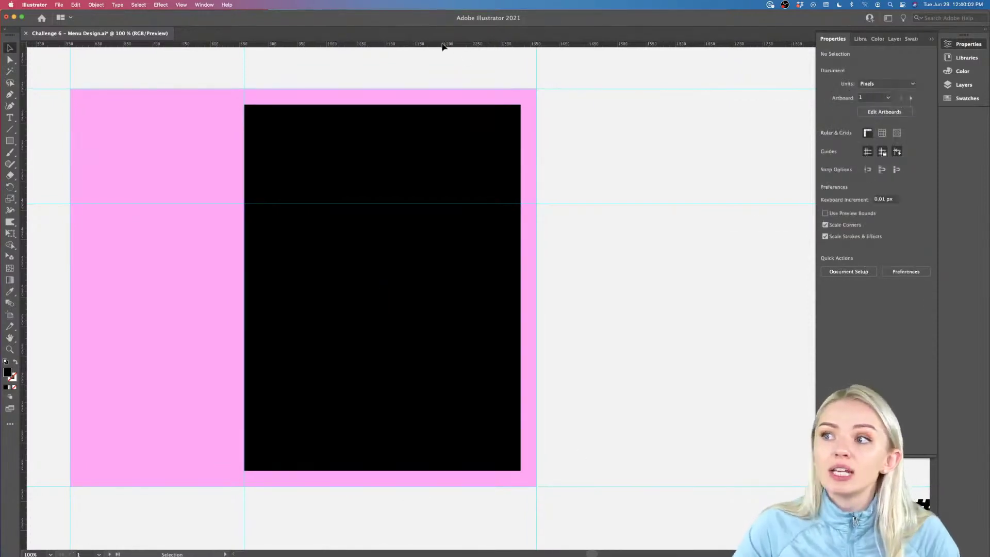
drag(442, 47, 444, 105)
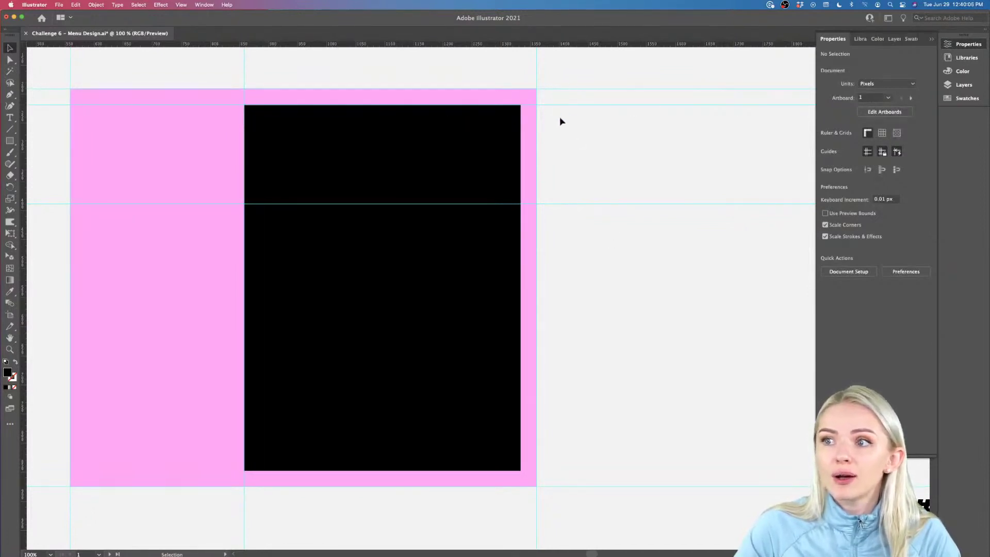
scroll(561, 111, right, 2)
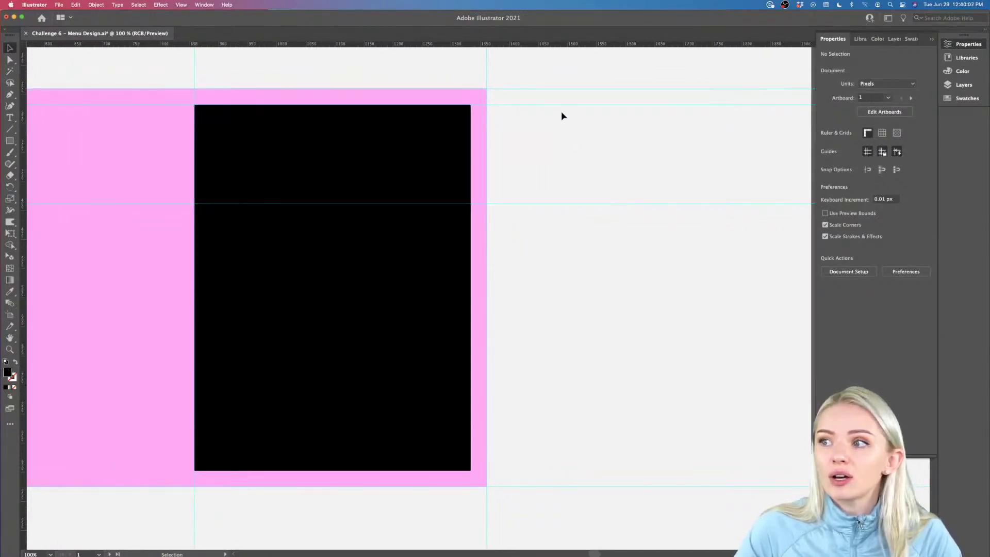
- Unlock the guides and copy the two uppermost horizontal guides down to the lower edges of the black and pink rectangles
right_click(536, 91)
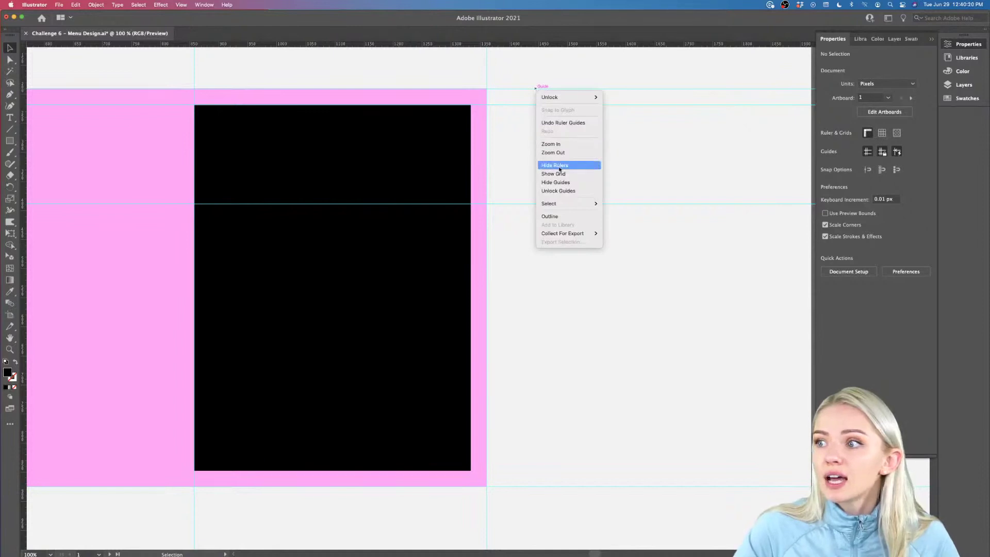
click(564, 191)
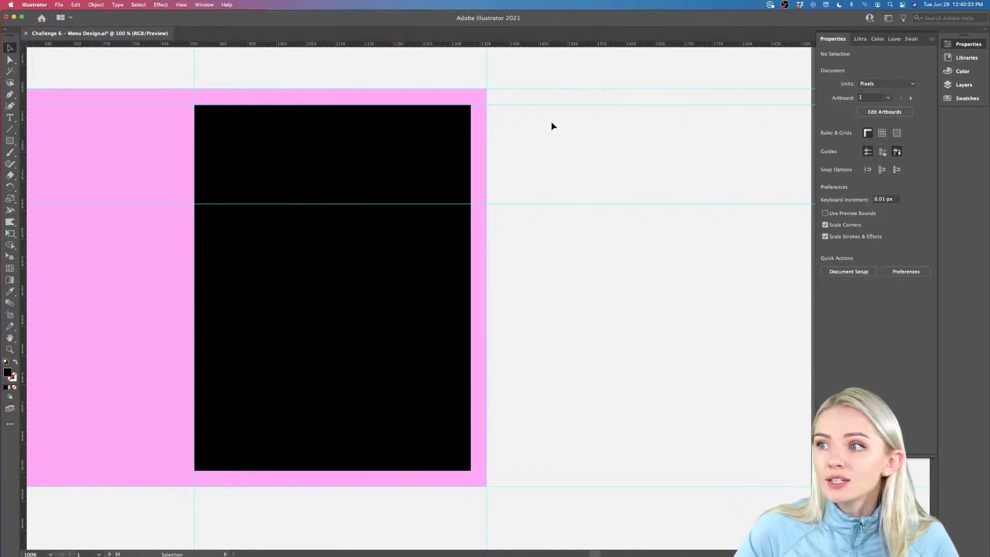
click(540, 105)
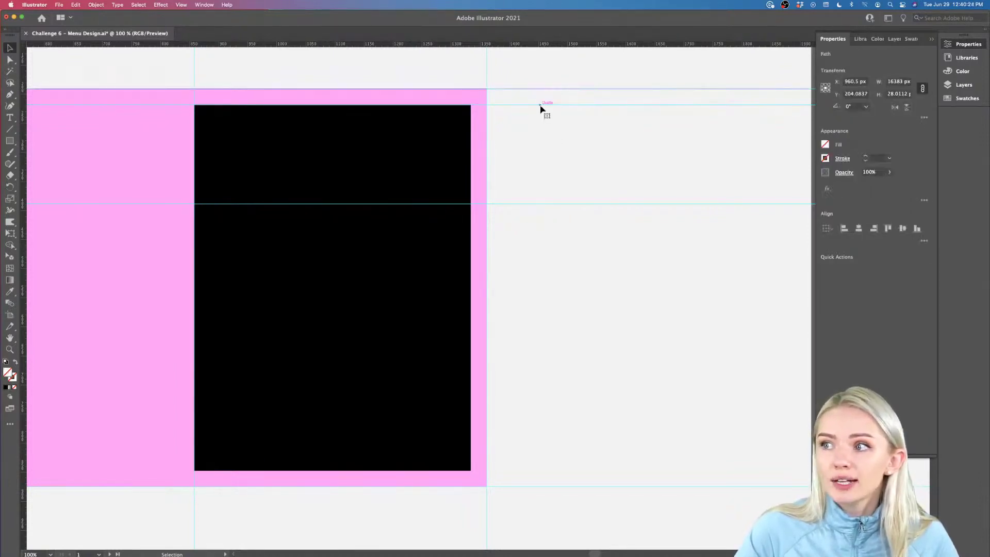
drag(540, 108, 537, 488)
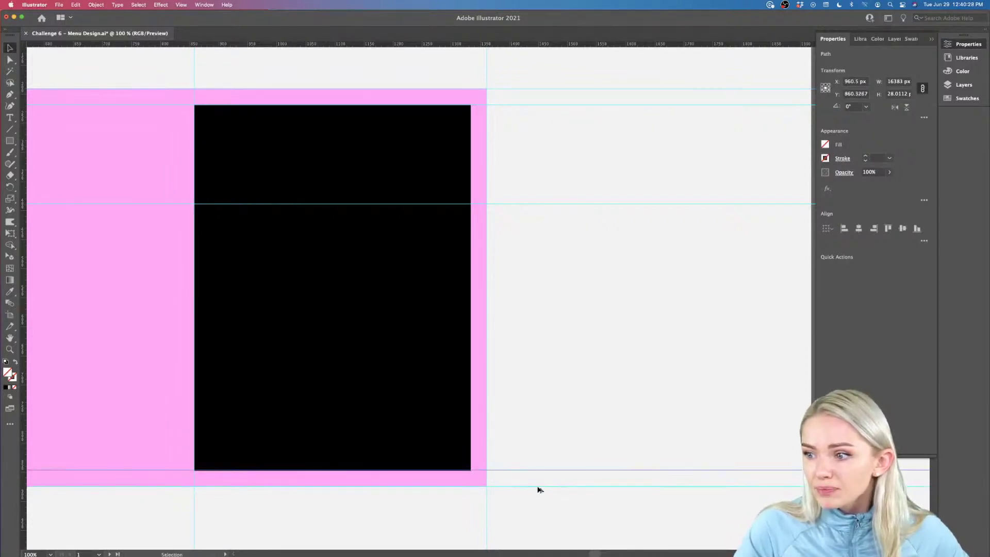
- Snap the black rectangle's lower edge to the lower inner guide, making the shape about 628 px high, and deselect it
scroll(475, 469, down, 2)
scroll(360, 436, up, 2)
click(356, 436)
drag(347, 459, 347, 458)
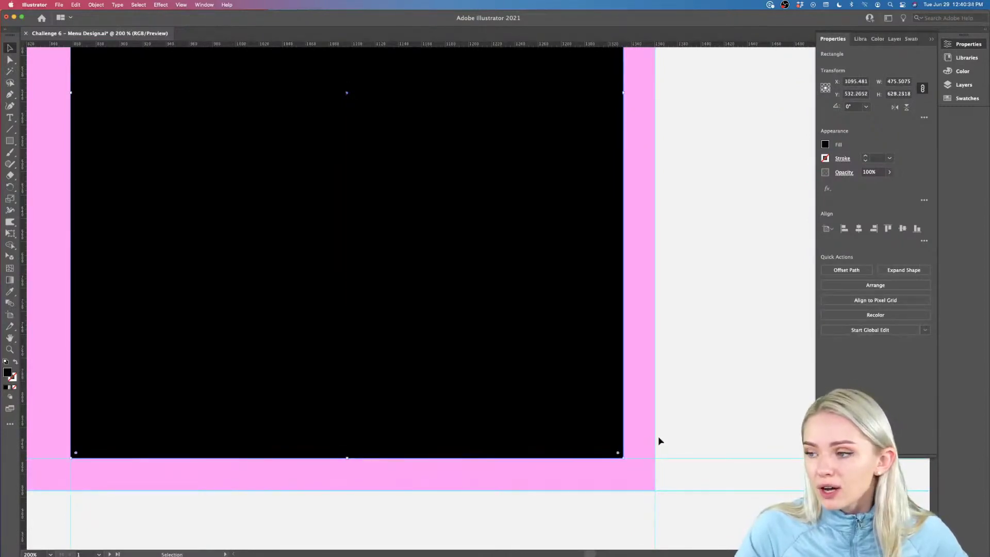
click(685, 438)
scroll(686, 438, down, 5)
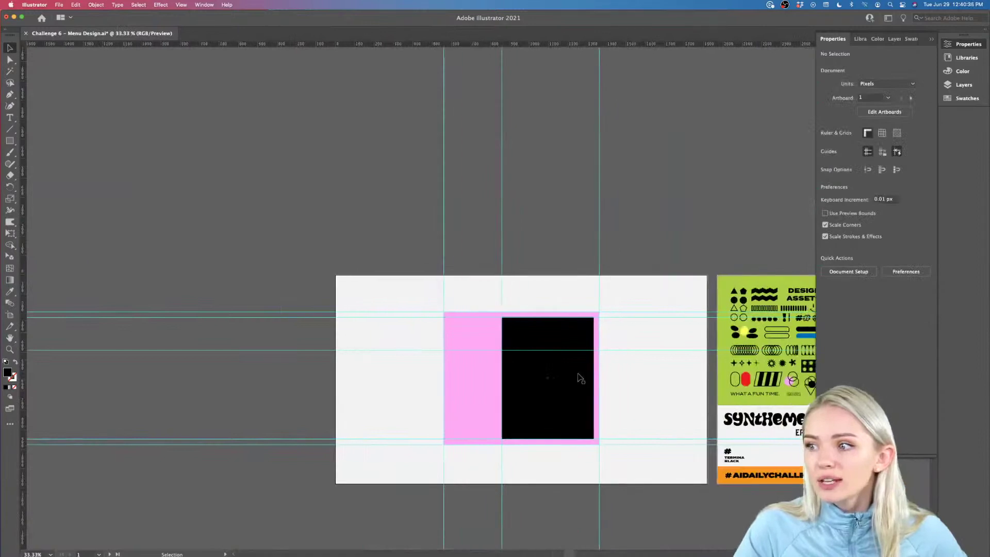
- Fill the black rectangle with the light grey sampled from the font panel background on the design assets artboard
scroll(580, 378, up, 2)
scroll(578, 377, down, 1)
scroll(577, 376, left, 2)
click(506, 349)
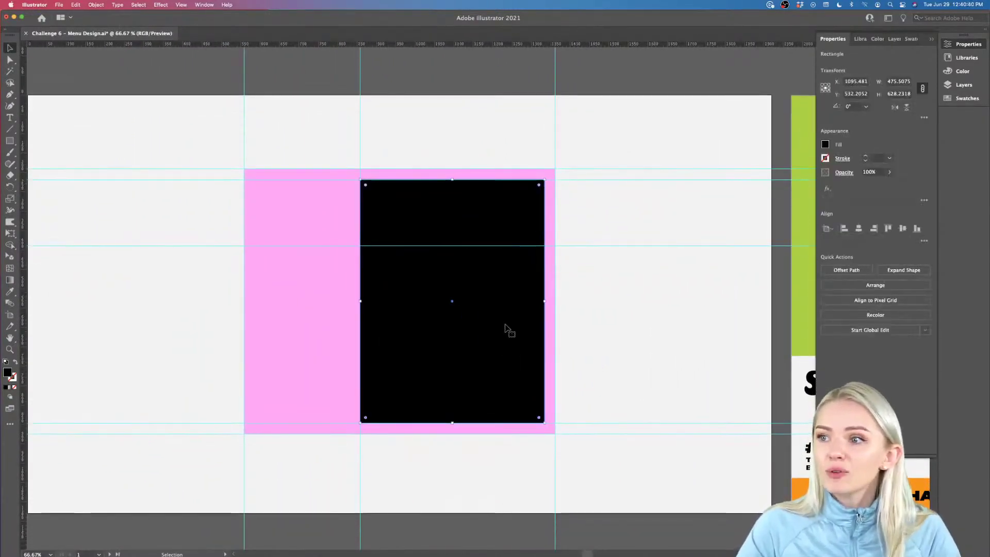
scroll(468, 311, right, 5)
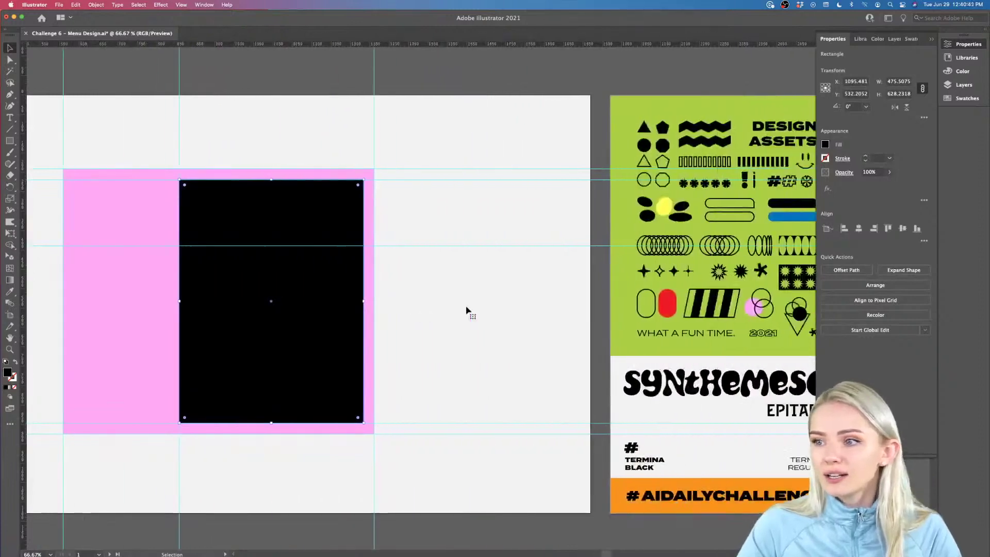
scroll(467, 311, right, 1)
scroll(467, 311, down, 1)
key(i)
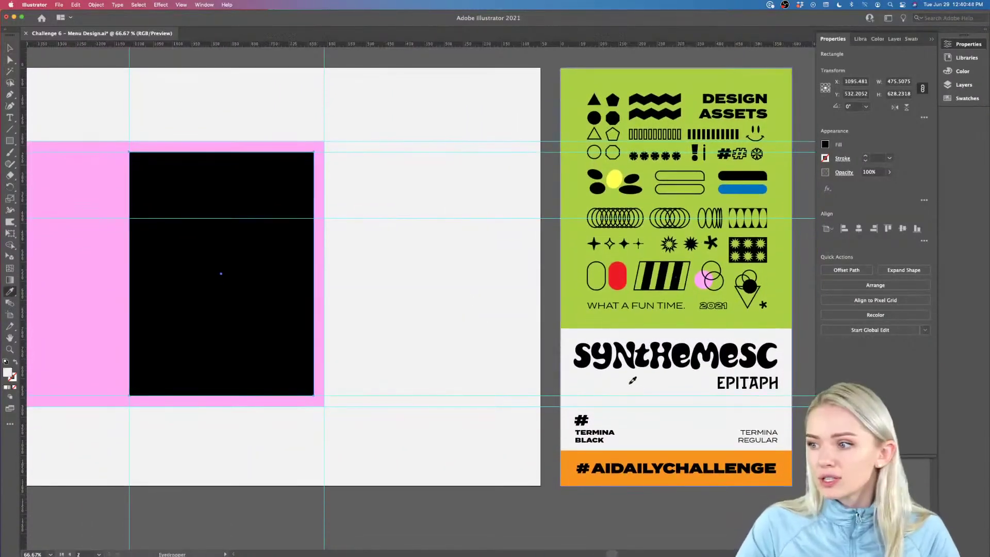
click(630, 384)
key(ctrl+shift+a)
key(v)
scroll(395, 361, left, 6)
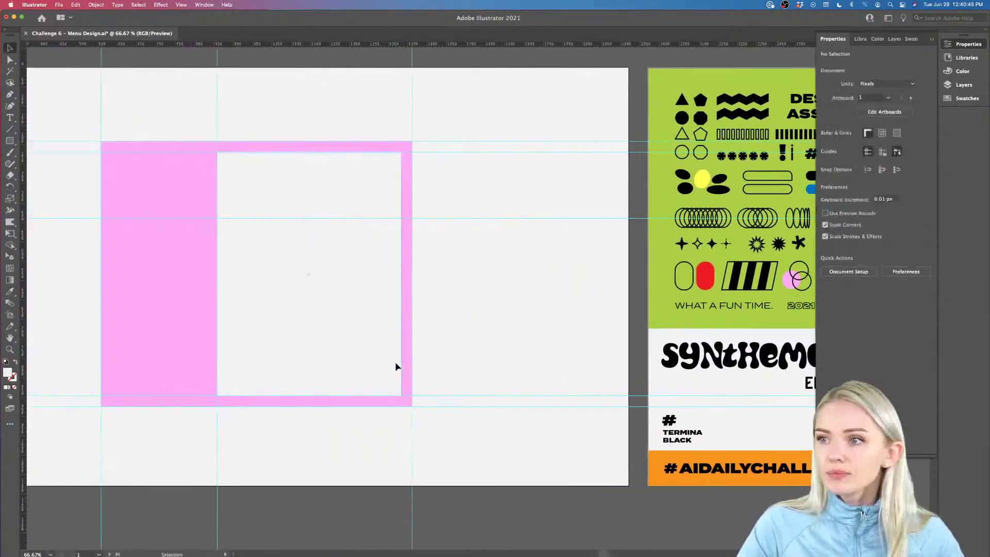
scroll(396, 364, up, 1)
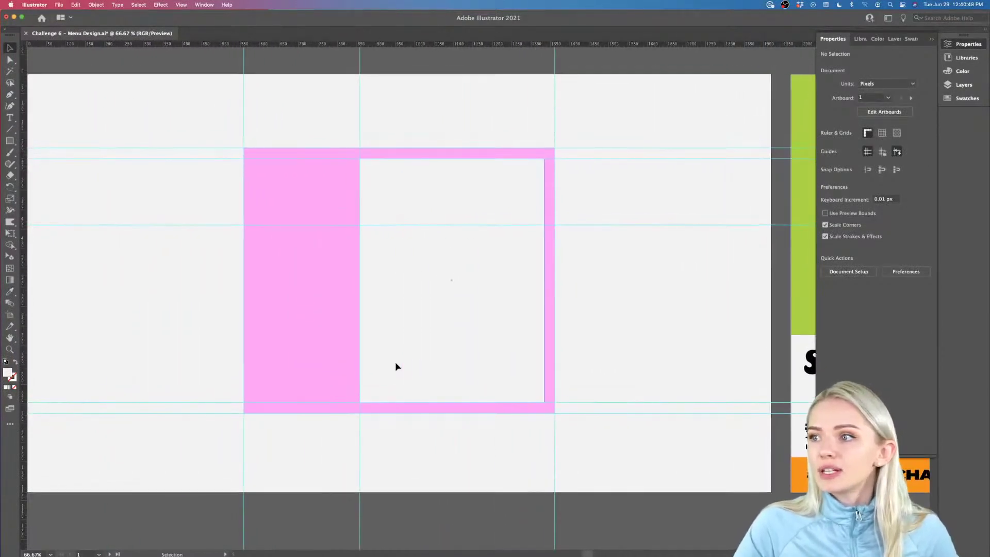
- Set the inner rectangle's fill to the warm cream colour eae5da and deselect it
click(395, 364)
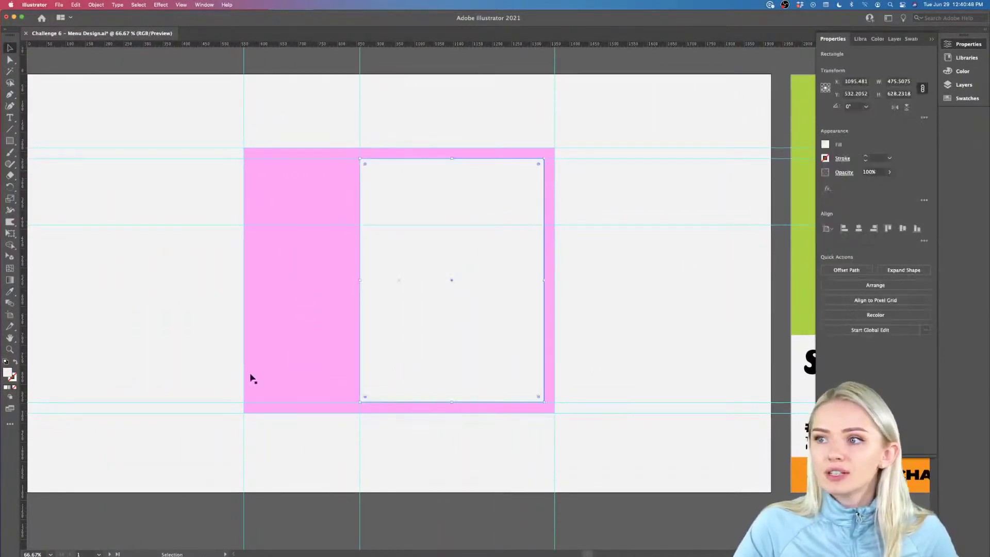
double_click(7, 373)
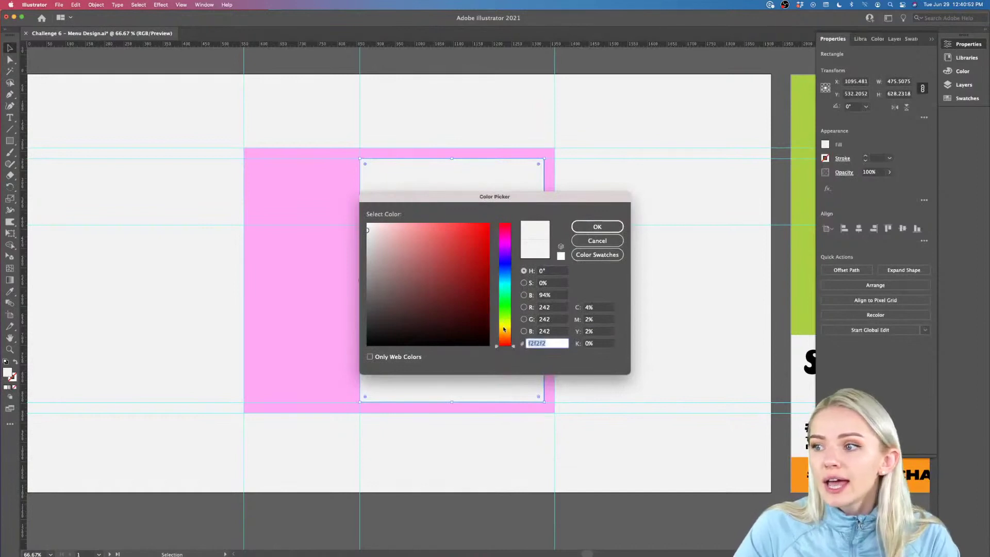
drag(504, 329, 505, 332)
click(373, 231)
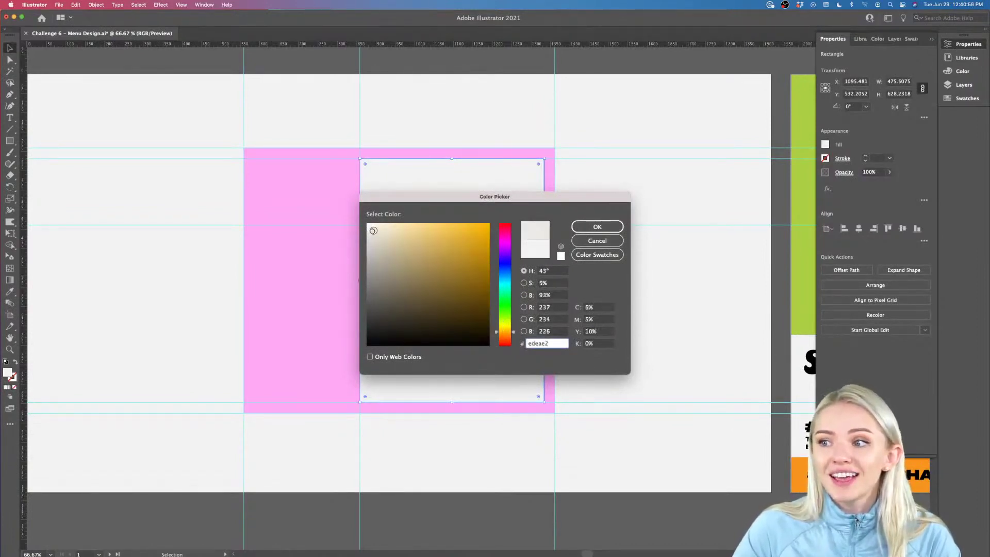
drag(373, 231, 375, 232)
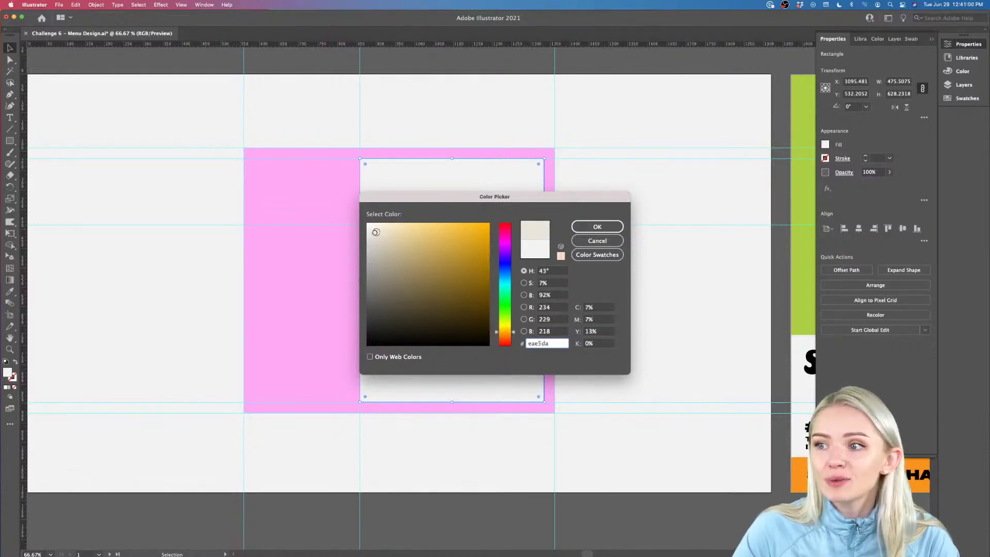
click(597, 227)
click(606, 319)
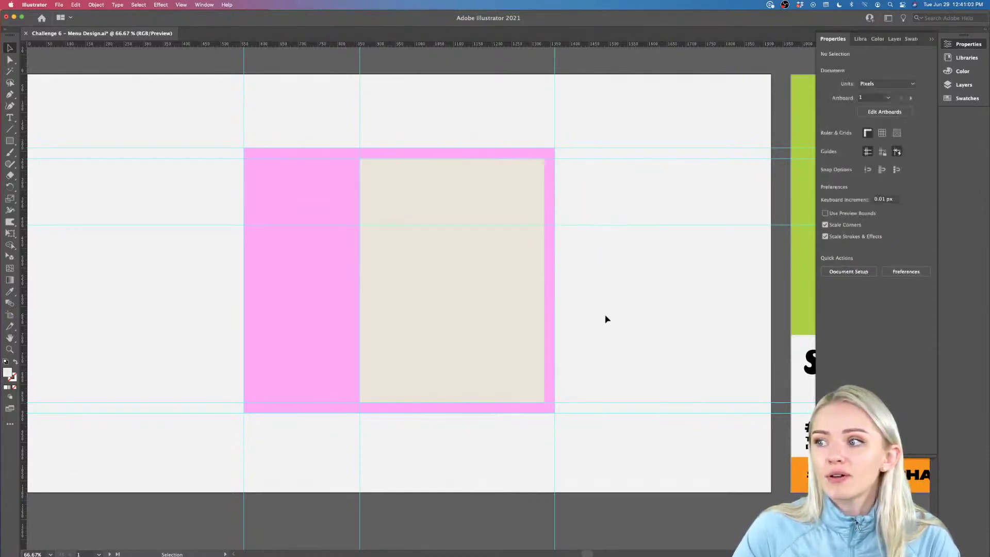
- Duplicate the Synthemesc sample text from the design assets artboard onto the upper part of the menu layout
scroll(606, 319, right, 2)
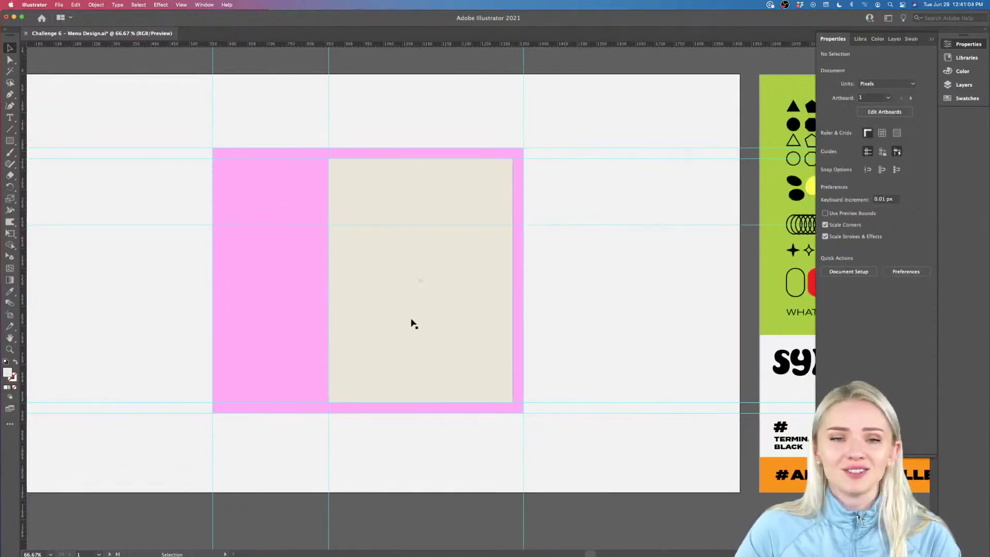
scroll(413, 323, right, 5)
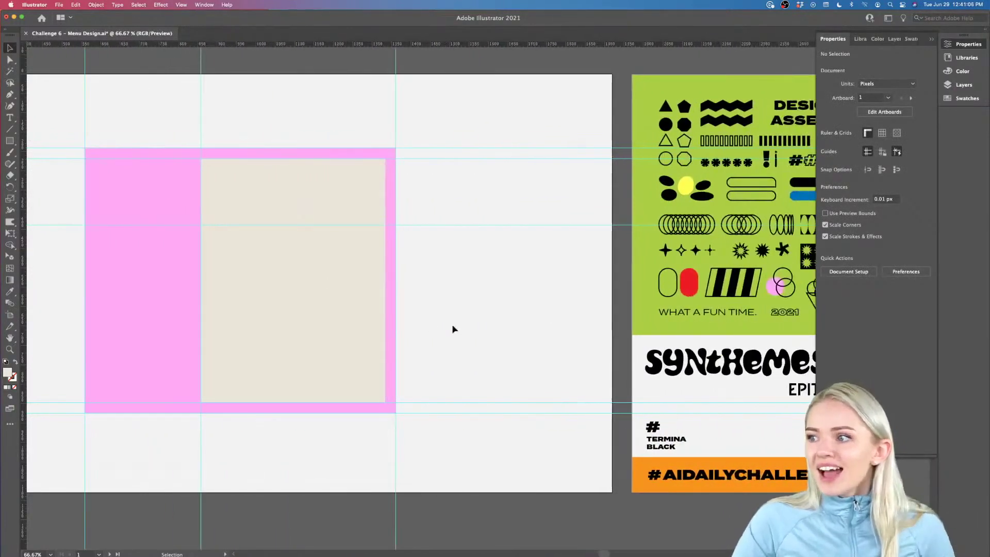
scroll(453, 329, down, 1)
scroll(453, 328, left, 3)
scroll(453, 328, right, 4)
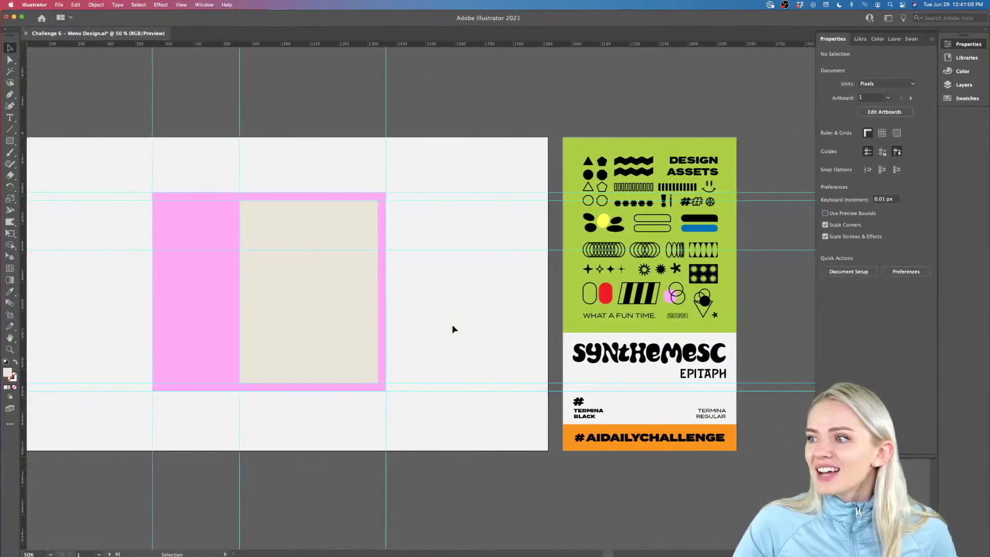
scroll(434, 329, down, 2)
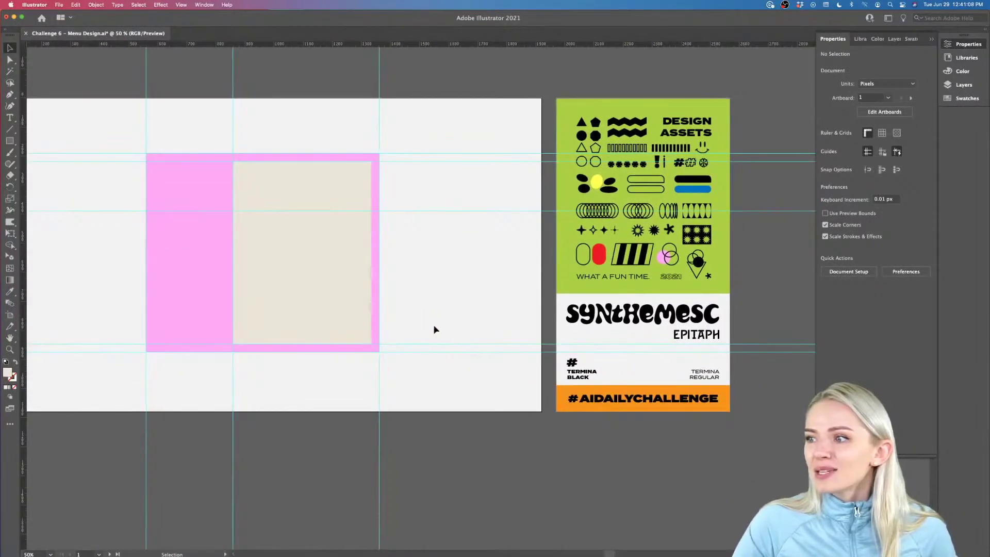
click(656, 321)
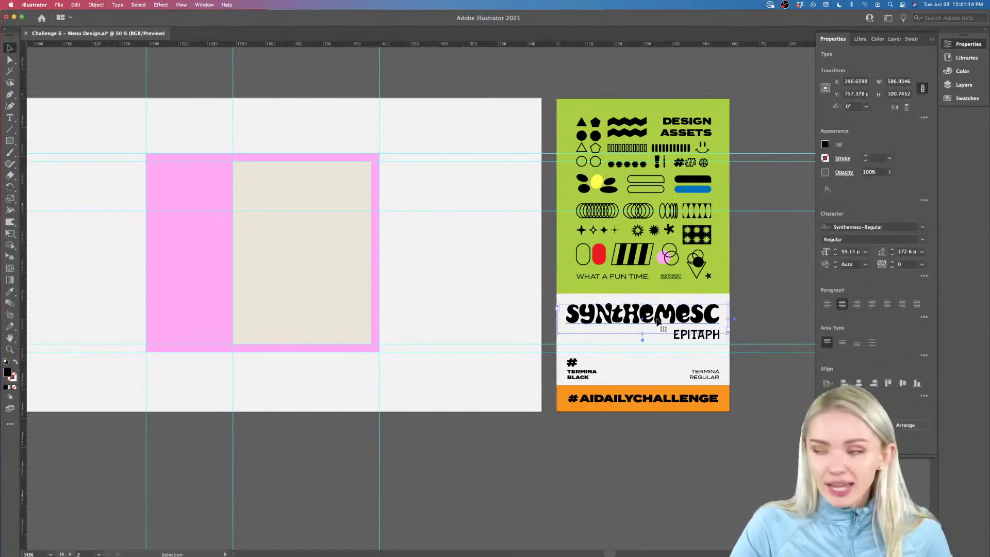
drag(658, 321, 319, 234)
drag(268, 197, 268, 196)
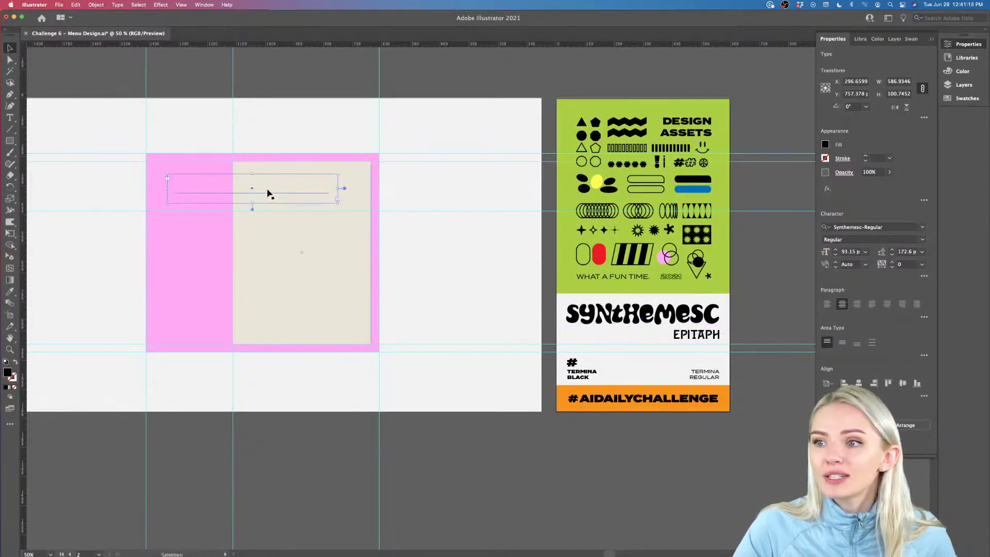
key(super+equal)
scroll(265, 194, left, 1)
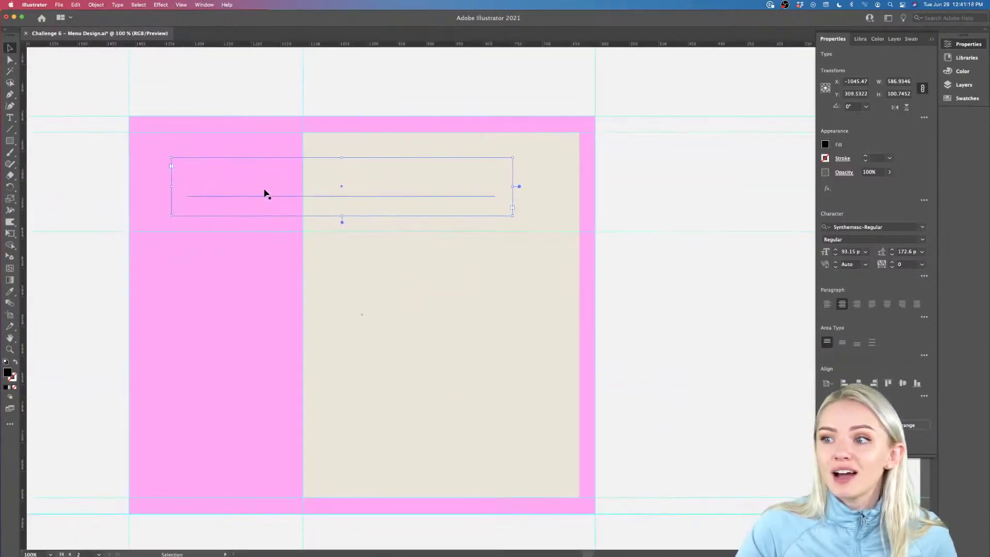
- Bring the copied Synthemesc text to the front and move it over the top of the cream rectangle
right_click(264, 194)
mouse_move(330, 346)
click(382, 349)
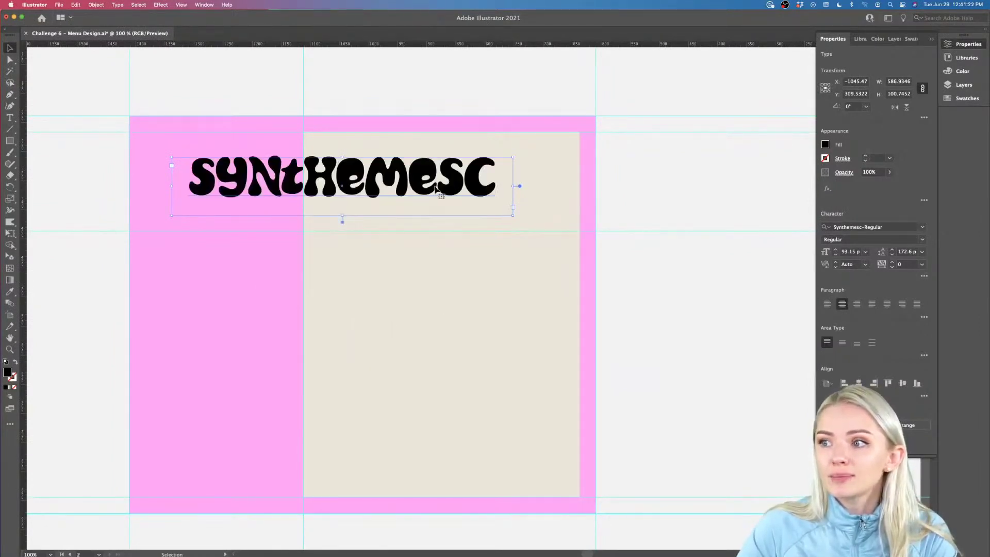
drag(453, 189, 562, 183)
- Replace the wording of the copied Synthemesc text with MENU
double_click(563, 183)
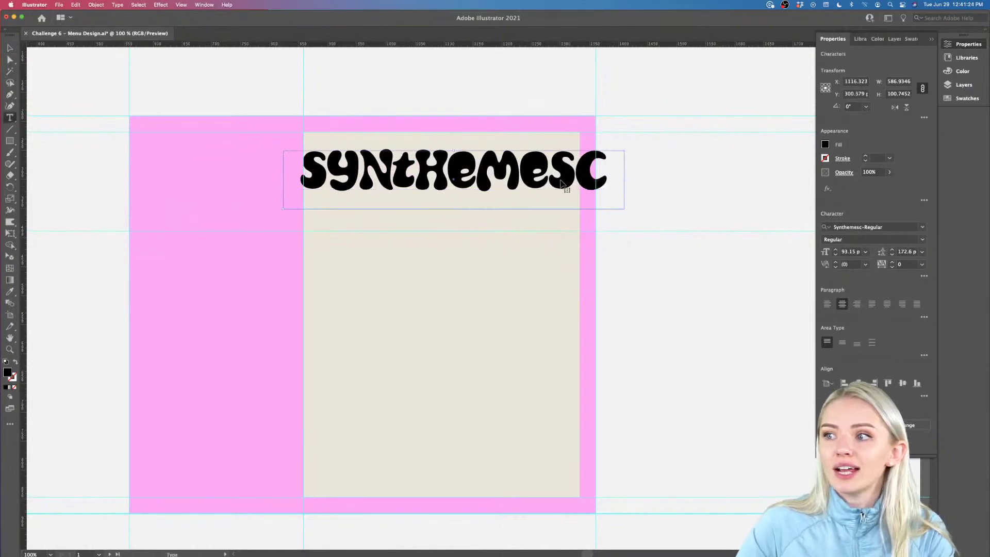
double_click(562, 183)
text(MENU)
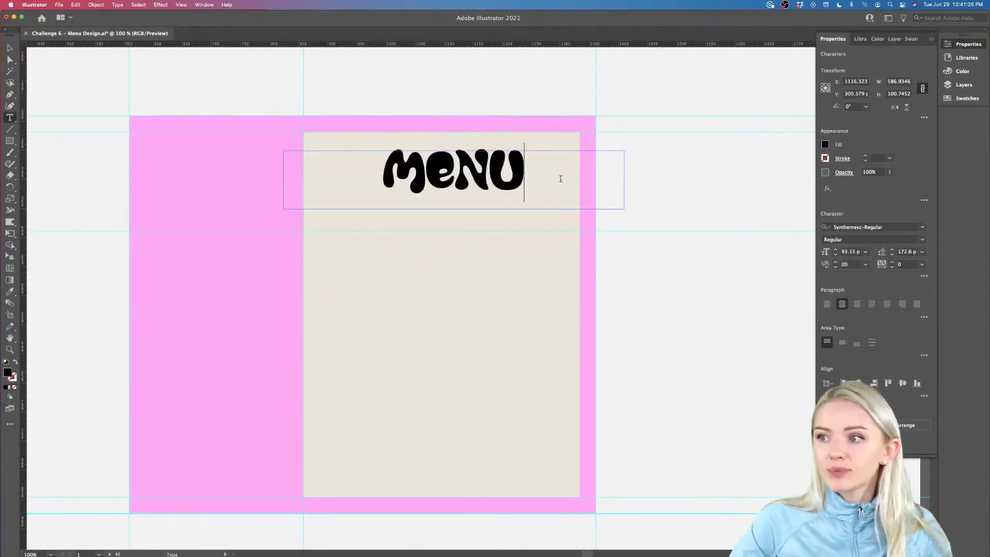
click(14, 52)
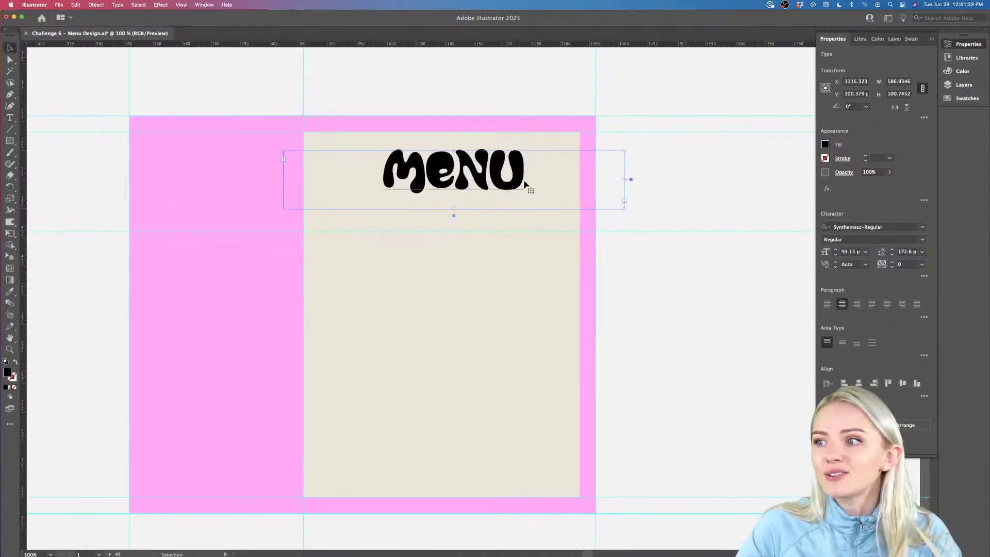
- Narrow the MENU text frame and position the title at the top of the pink column beside the cream rectangle
drag(627, 181, 479, 179)
drag(421, 176, 274, 184)
click(683, 204)
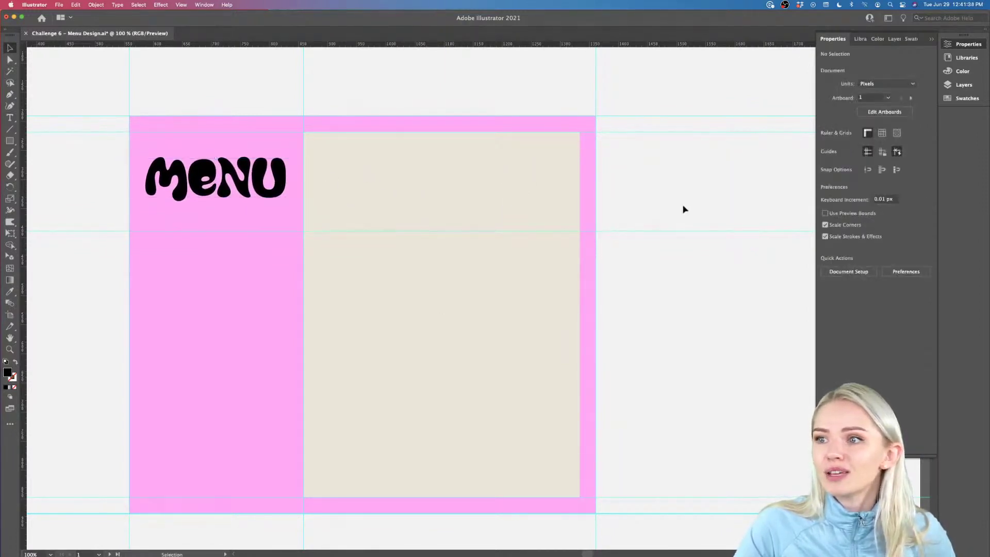
- Duplicate the pair of wavy lines from the design assets onto the lower part of the pink column
key(super+minus)
scroll(683, 206, right, 3)
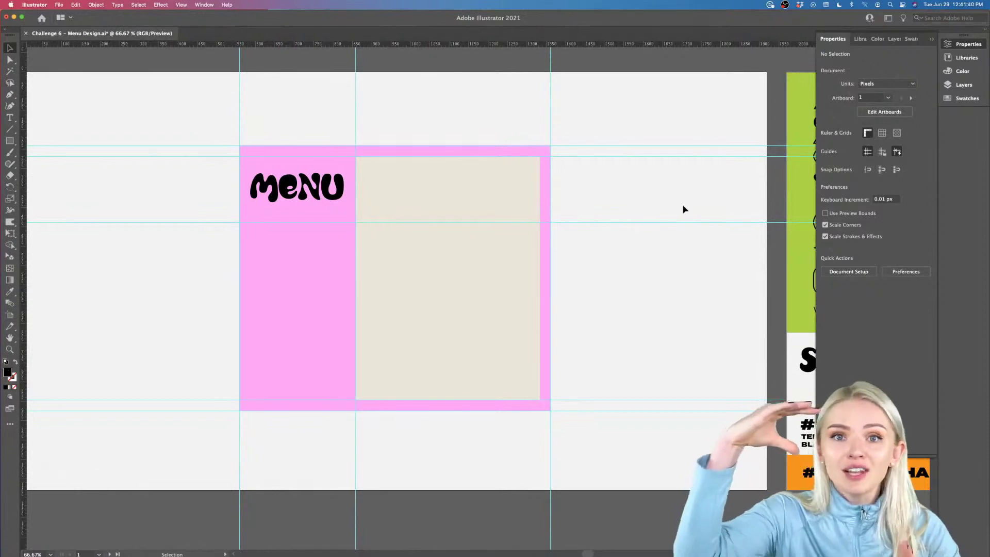
scroll(683, 206, down, 1)
scroll(683, 209, right, 9)
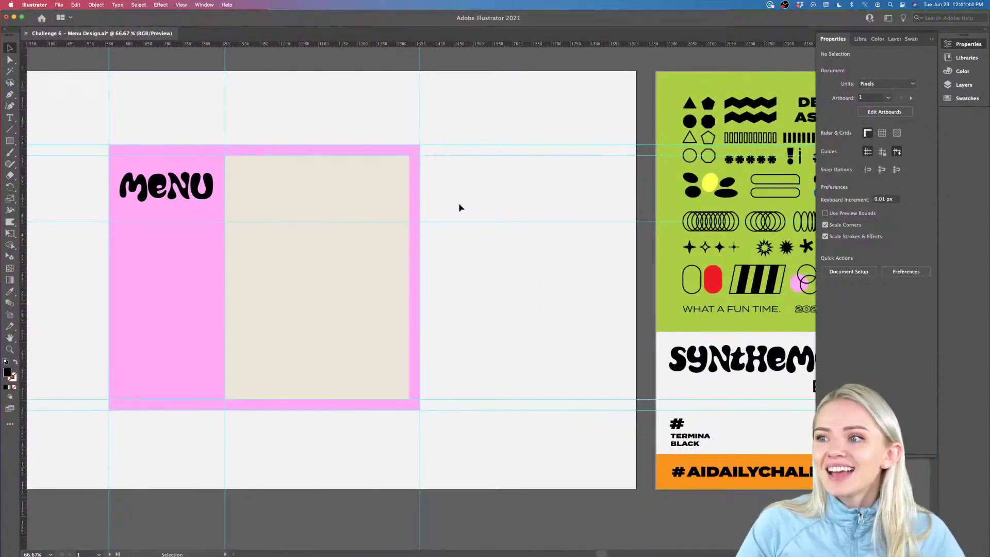
scroll(460, 207, right, 1)
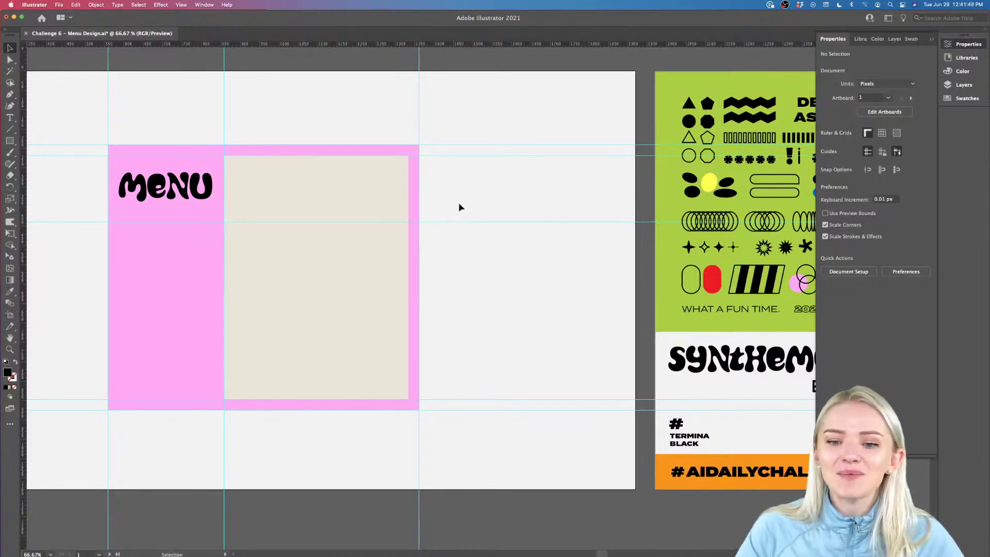
scroll(459, 206, right, 5)
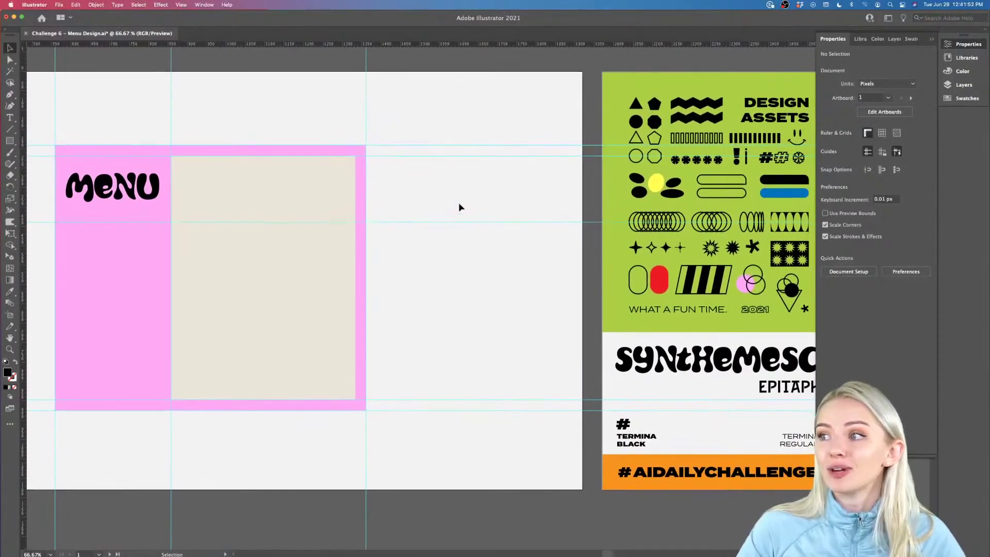
scroll(459, 206, down, 3)
scroll(459, 207, left, 2)
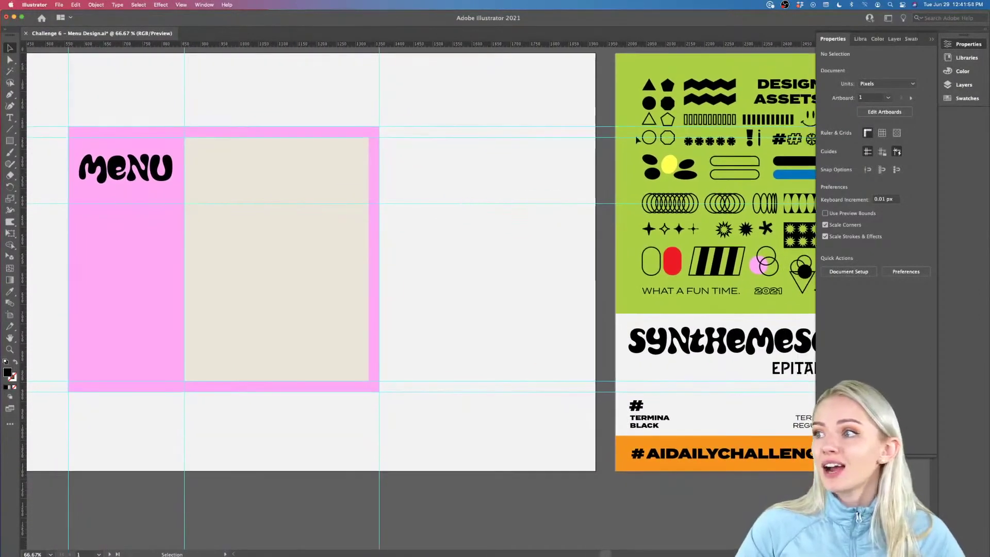
click(723, 102)
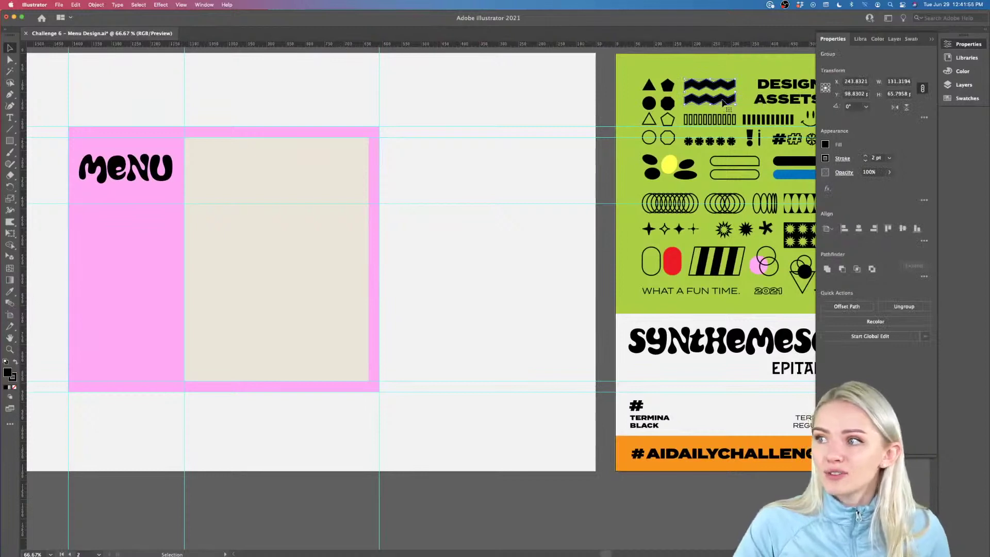
mouse_move(727, 102)
mouse_down()
mouse_move(122, 386)
mouse_move(141, 365)
mouse_up()
- Bring the copied wavy lines to the front, nudge them slightly lower in the pink column and deselect them
right_click(141, 365)
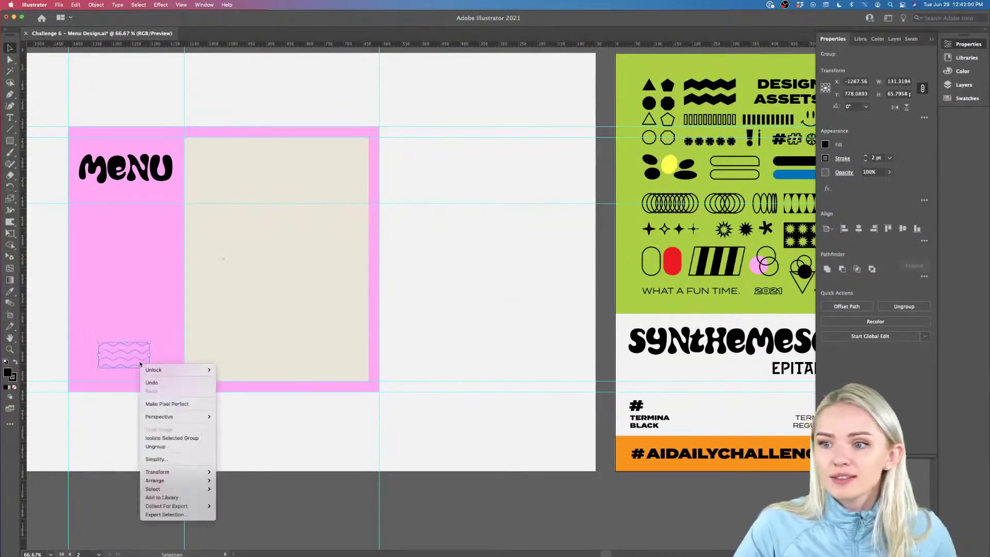
mouse_move(176, 481)
click(242, 480)
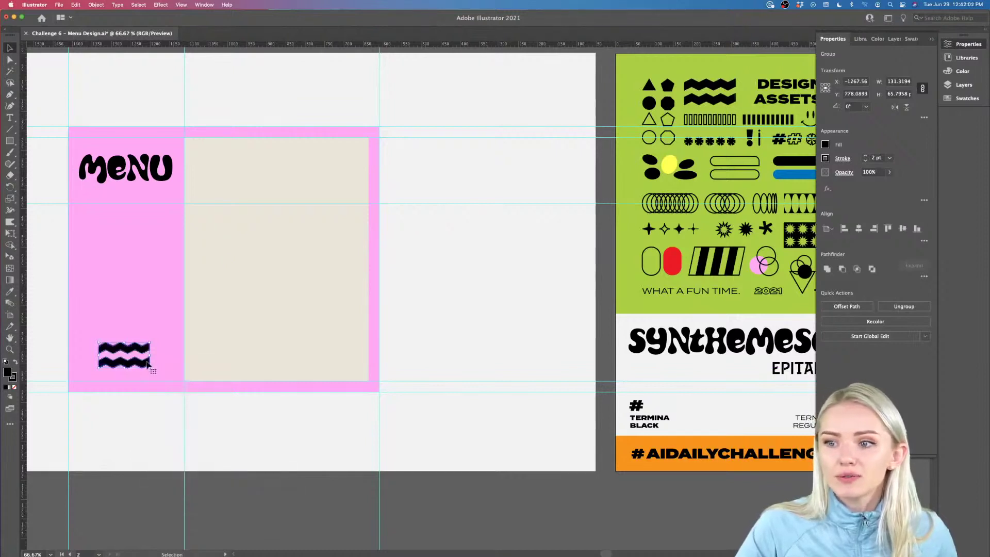
drag(149, 366, 150, 369)
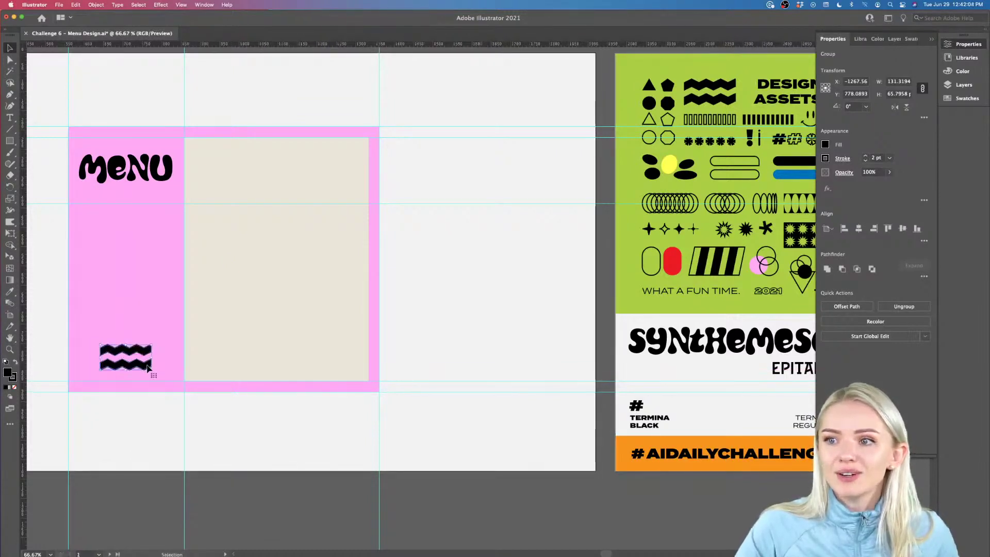
scroll(150, 369, left, 2)
click(485, 508)
- Duplicate the solid four-pointed star from the design assets onto the cream rectangle's lower-right corner and bring it to the front
scroll(484, 508, right, 2)
scroll(484, 508, up, 1)
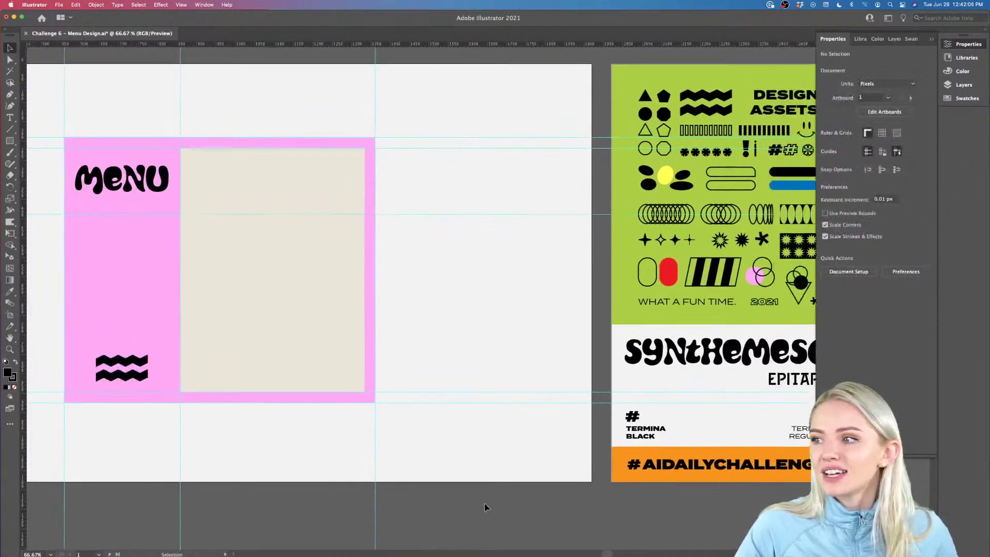
drag(654, 247, 375, 398)
right_click(375, 398)
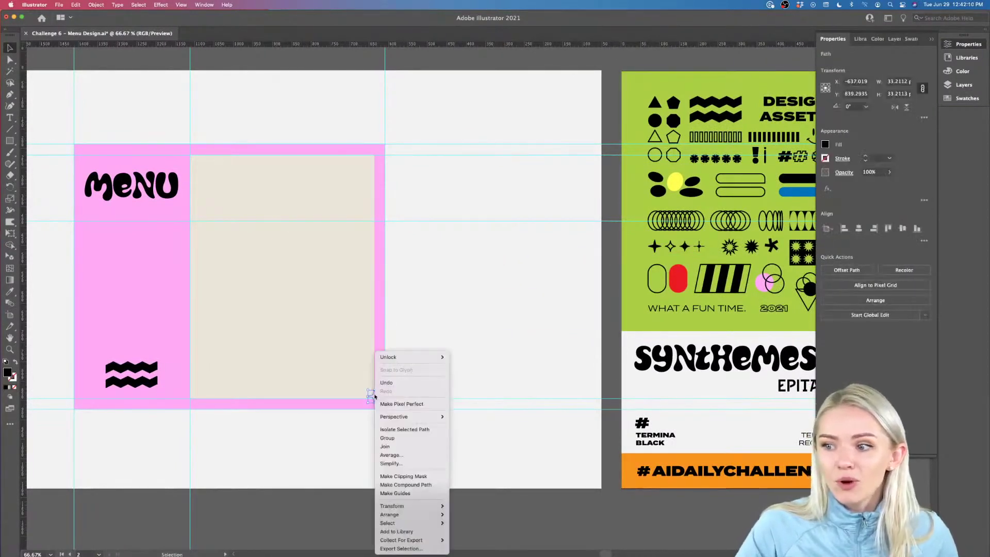
mouse_move(423, 504)
click(475, 509)
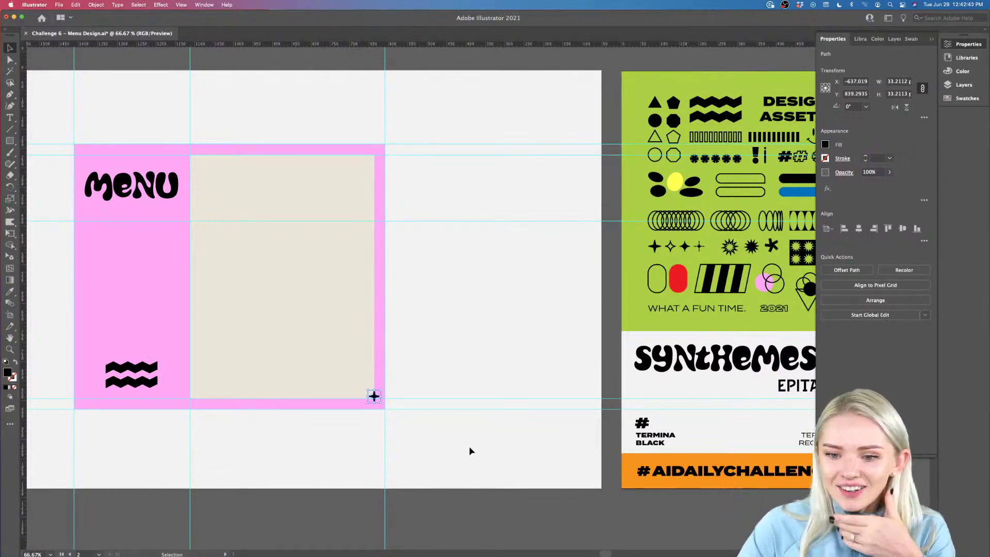
- Duplicate the Epitaph sample text into the cream rectangle, bring it to the front and place it near the upper-right corner
scroll(212, 254, right, 2)
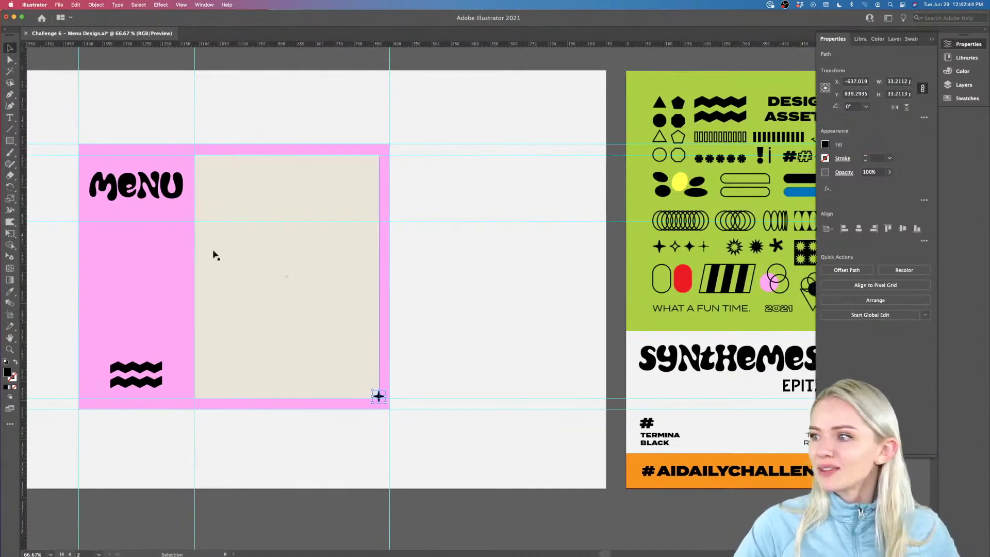
click(789, 391)
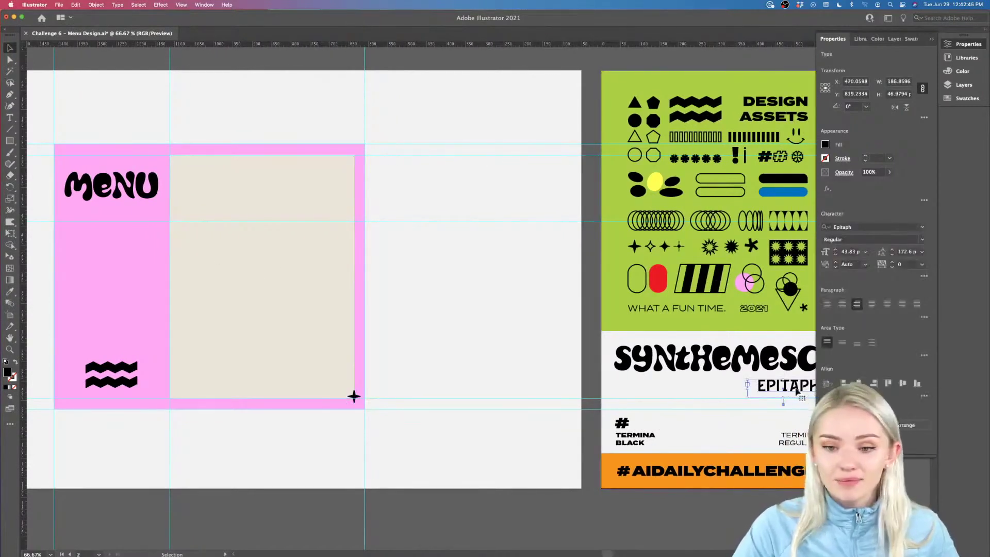
drag(797, 392, 275, 181)
right_click(276, 182)
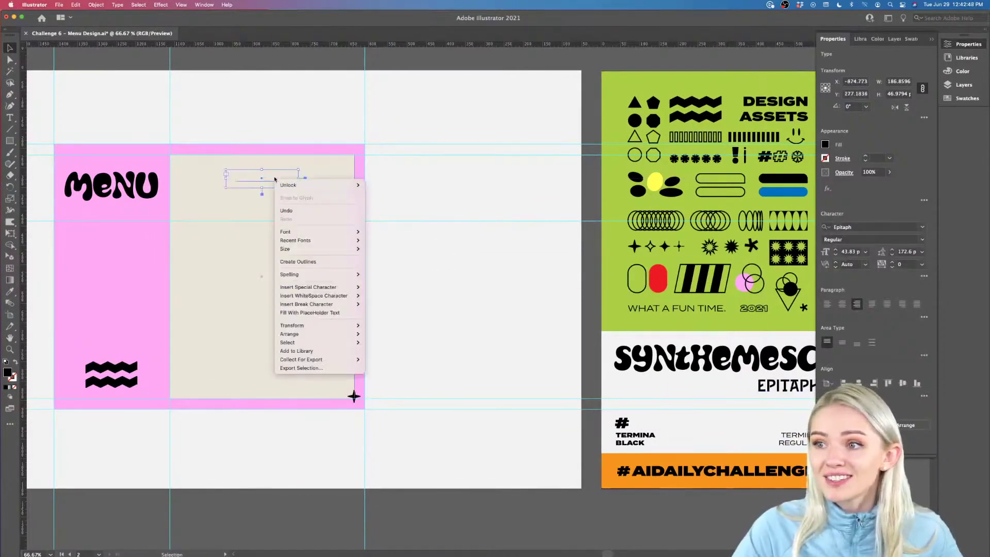
mouse_move(332, 334)
click(394, 334)
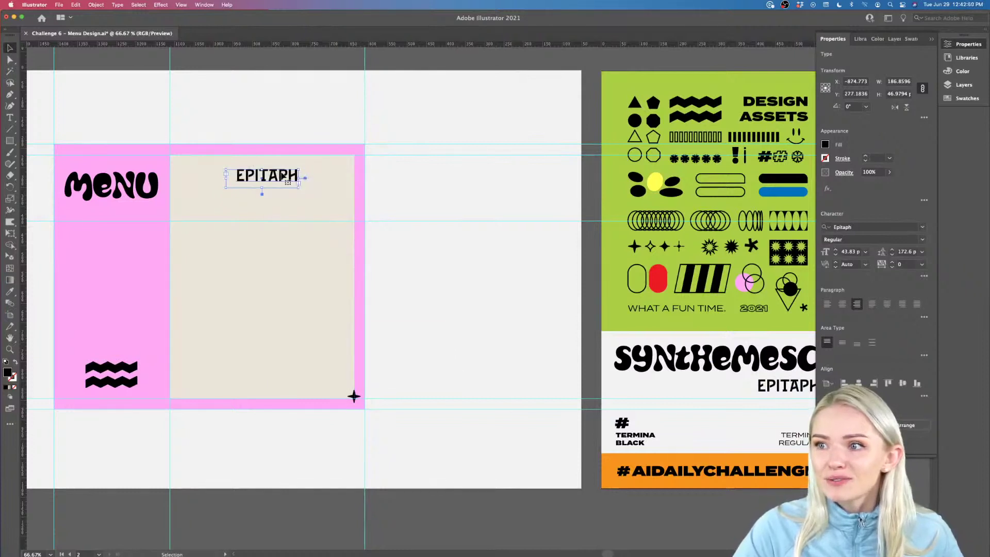
drag(284, 178, 332, 175)
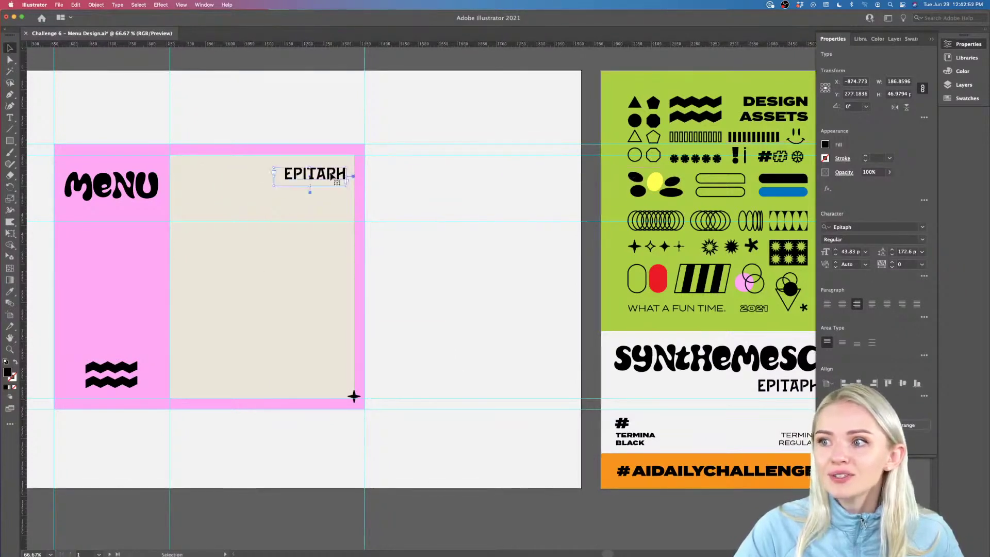
- Widen the copied EPITAPH text frame leftward to about 297 px
scroll(332, 175, up, 3)
drag(189, 189, 37, 189)
scroll(38, 190, left, 4)
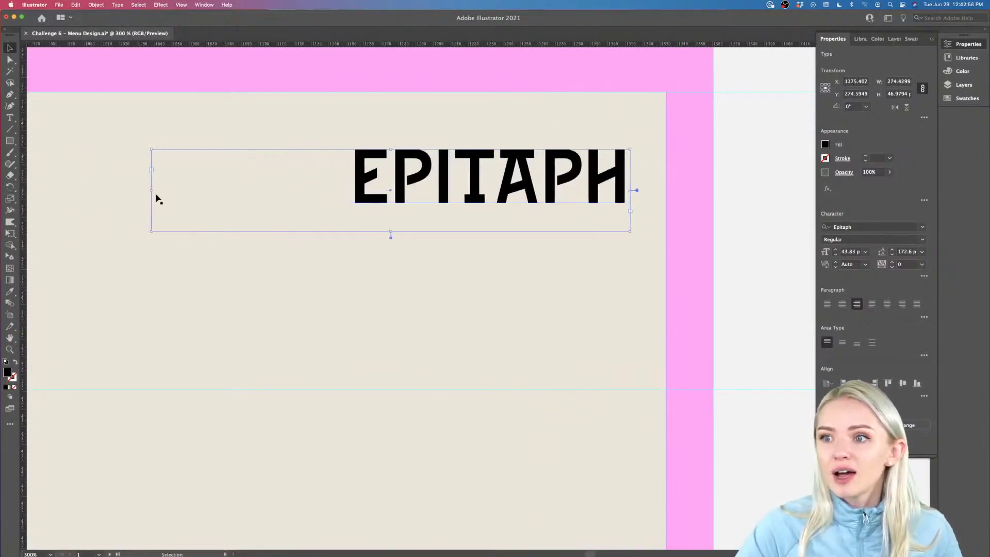
drag(153, 192, 112, 190)
- Replace the wording of the copied EPITAPH text with BANANA SPLIT
double_click(501, 195)
key(super+a)
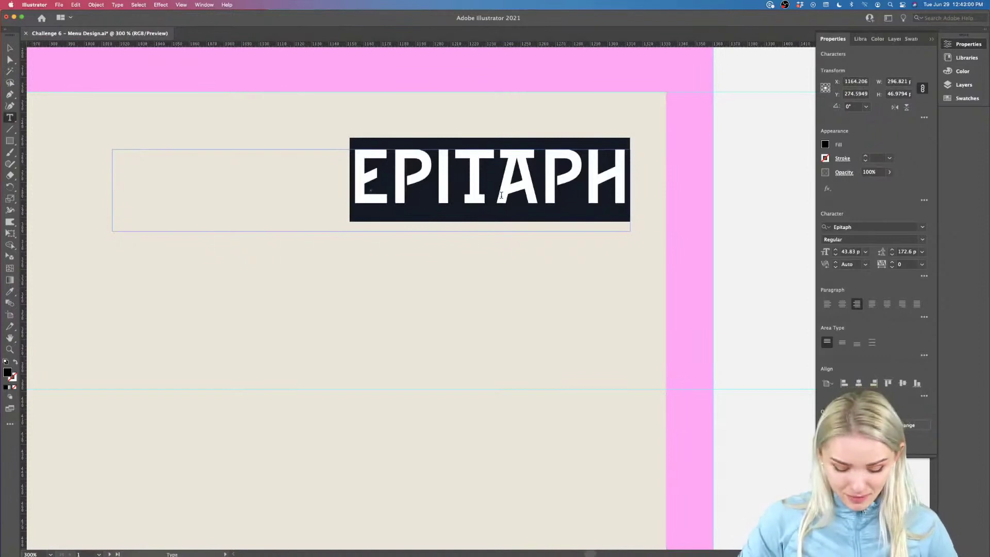
text(BANANA)
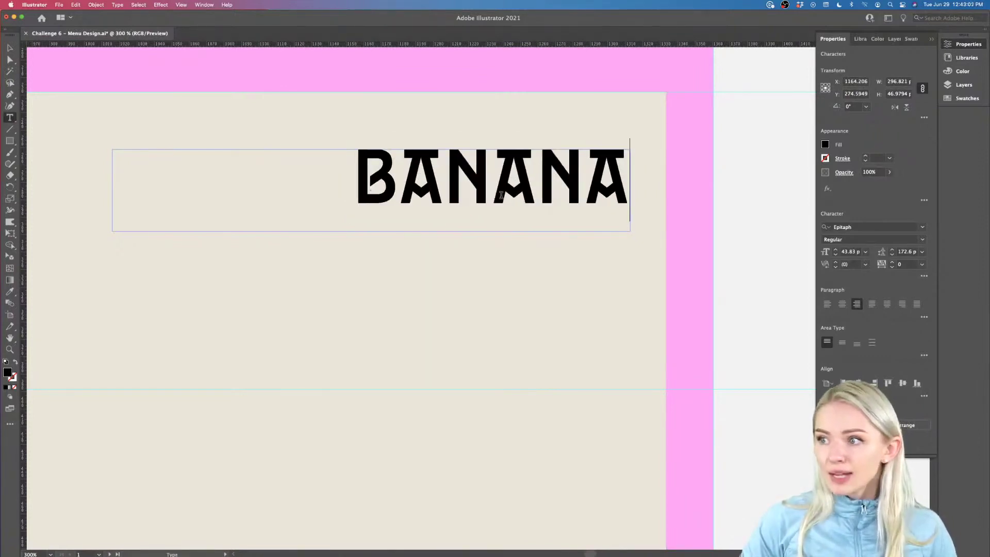
text( SPLIN)
key(BackSpace)
text(T)
key(Escape)
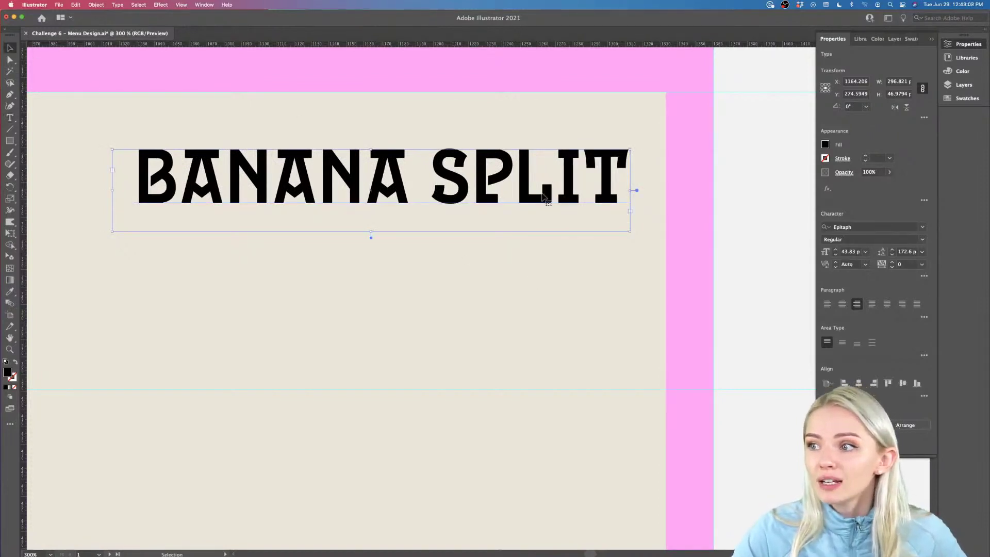
- Duplicate the BANANA SPLIT line directly below itself and change the copy's wording to COCONUT
drag(545, 196, 543, 279)
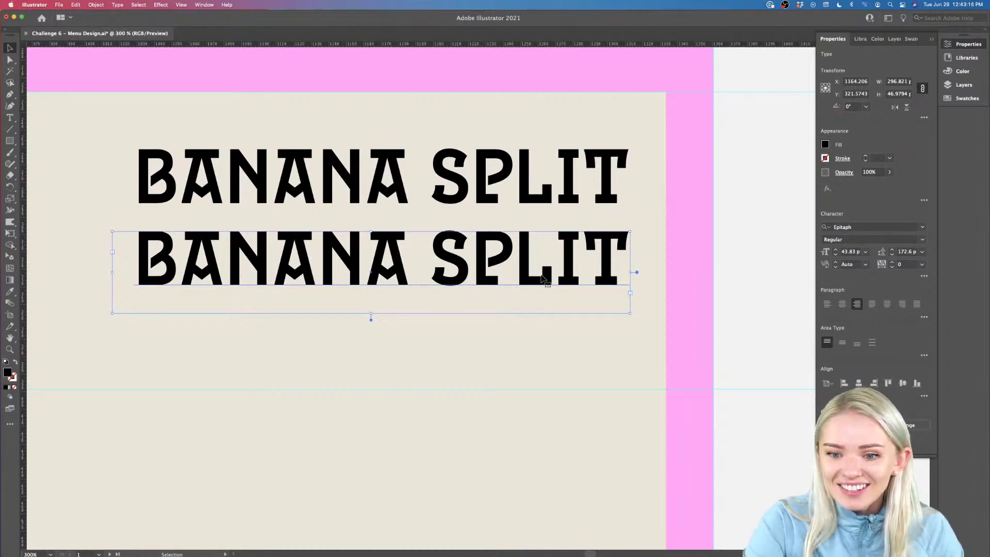
triple_click(545, 239)
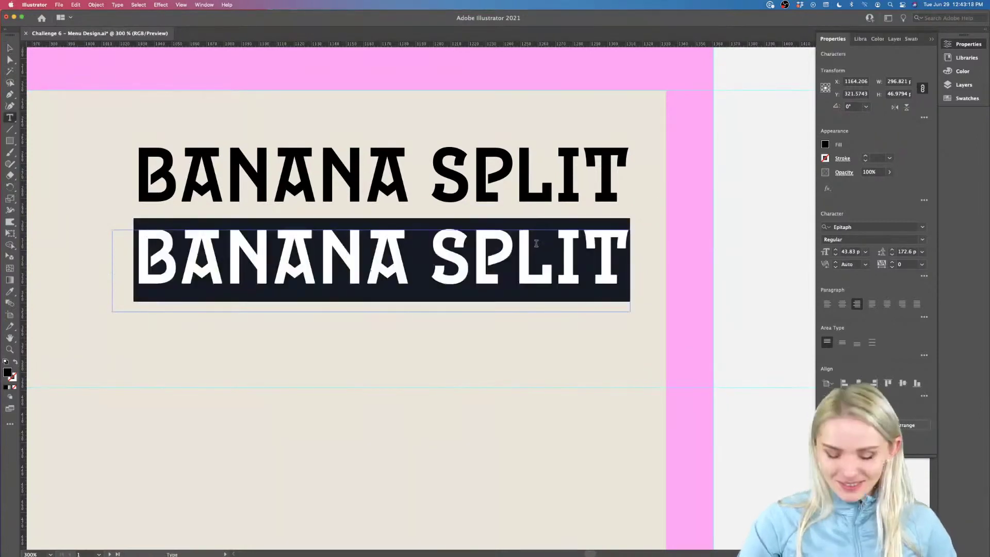
text(COCONUT)
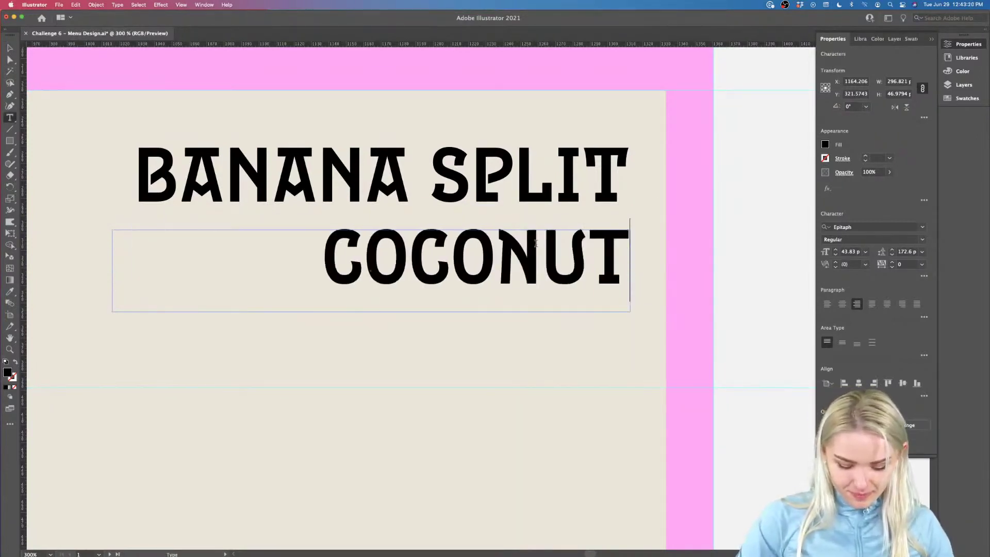
click(9, 48)
- Duplicate the COCONUT line directly below itself and change the copy's wording to SPUMONI
drag(547, 280, 561, 363)
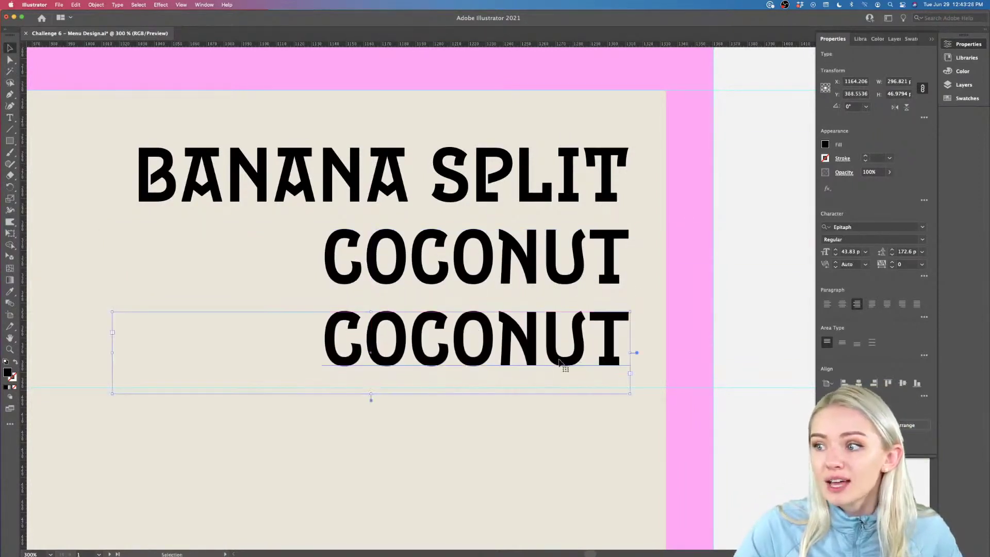
scroll(560, 363, down, 2)
scroll(560, 363, left, 1)
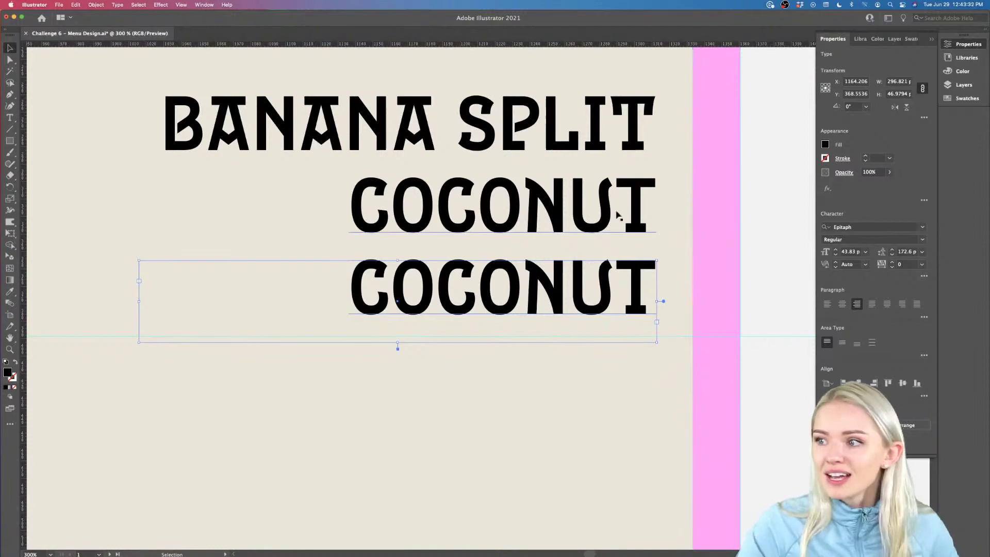
double_click(562, 277)
text(SPUMONI)
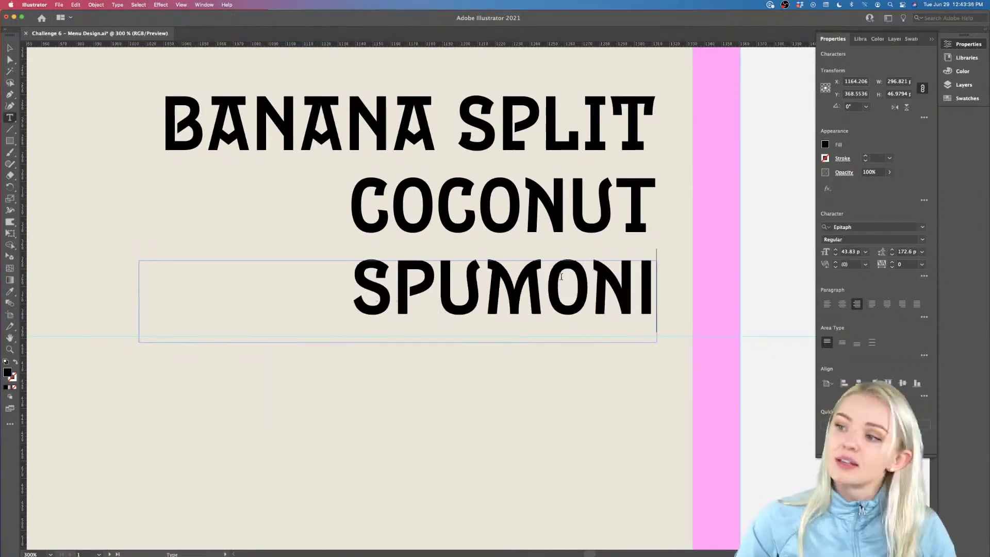
key(Escape)
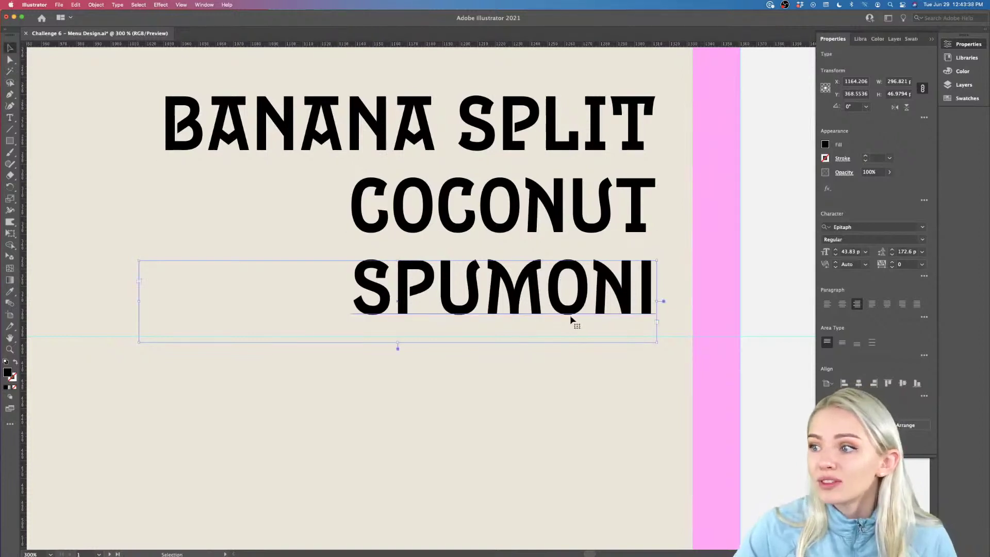
- Duplicate the SPUMONI line directly below itself and change the copy's wording to GUANABANA
drag(582, 317, 579, 395)
scroll(579, 390, down, 2)
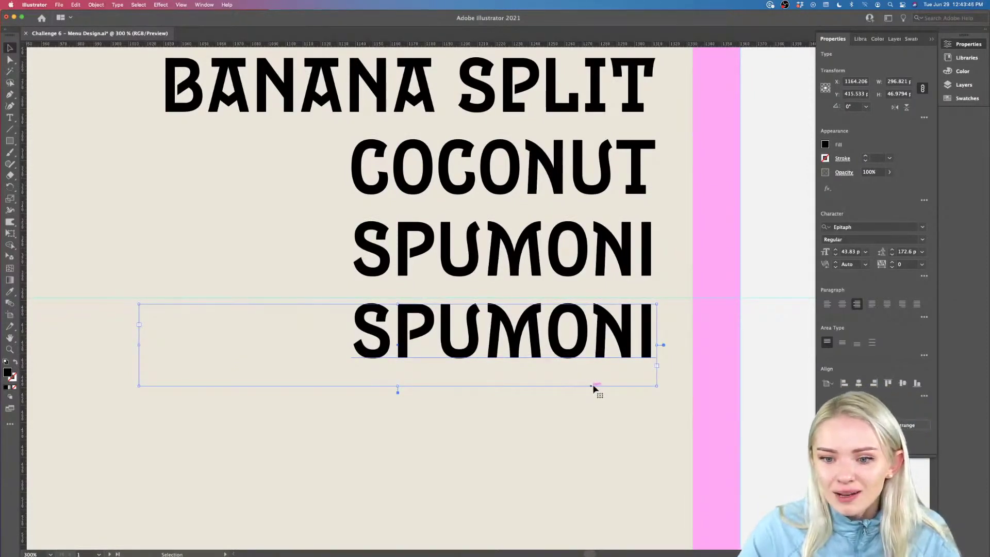
double_click(592, 352)
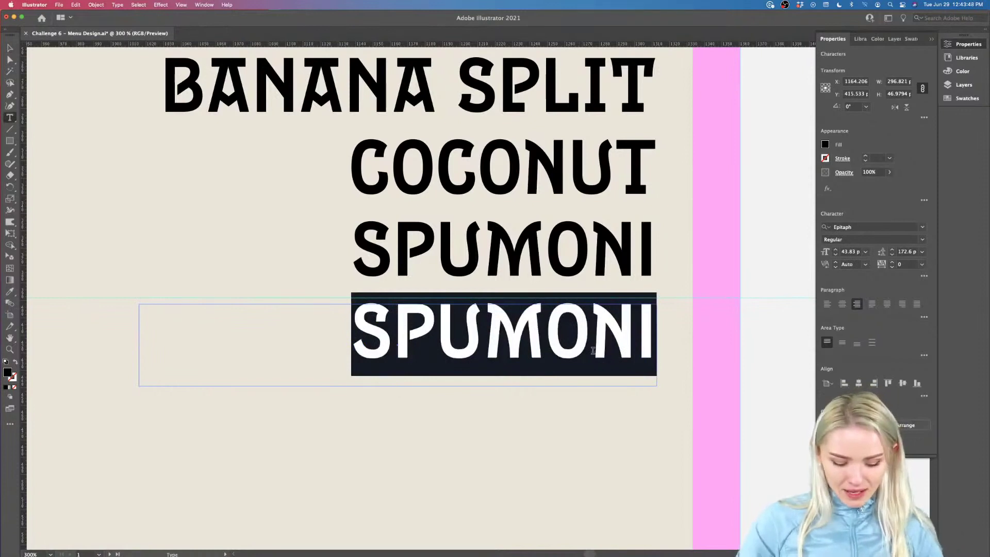
text(GUANABANA)
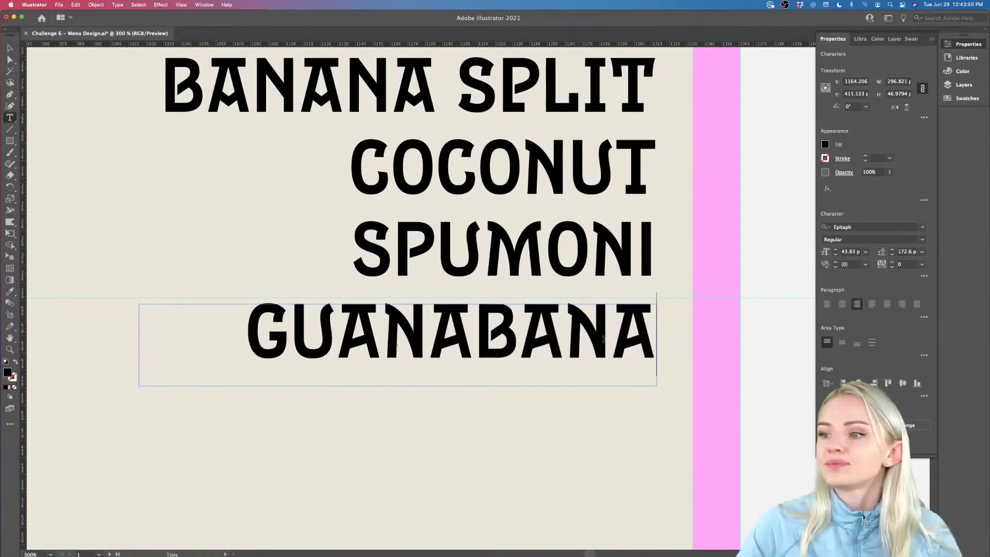
key(Escape)
- Duplicate the GUANABANA line directly below itself and change the copy's wording to MINT CHOCOLATE
scroll(467, 290, down, 3)
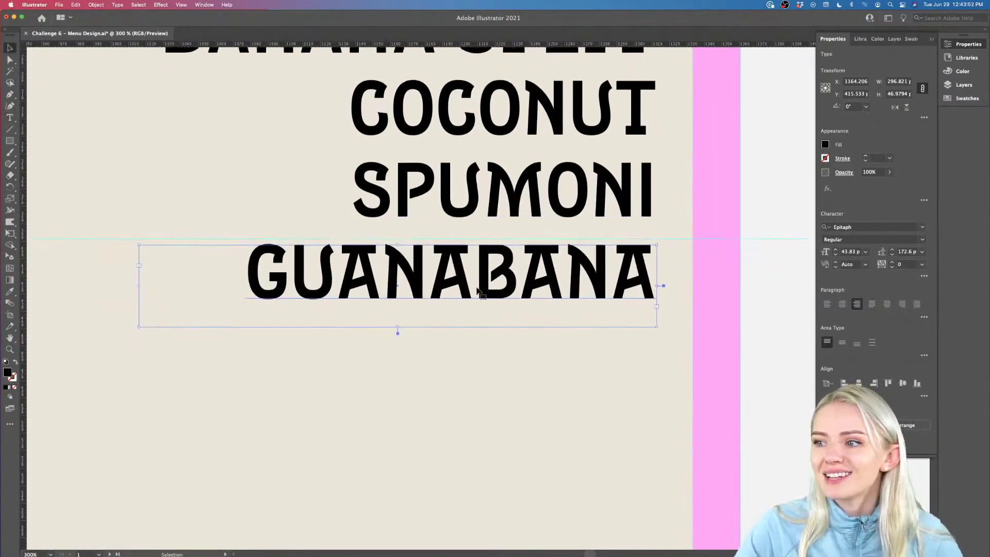
drag(531, 290, 528, 368)
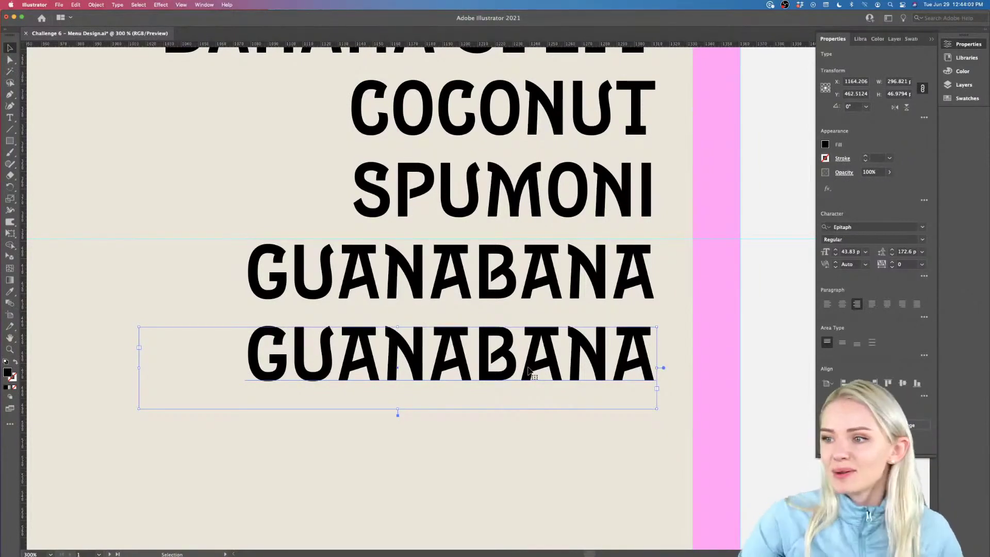
double_click(529, 368)
text(MINT CHO)
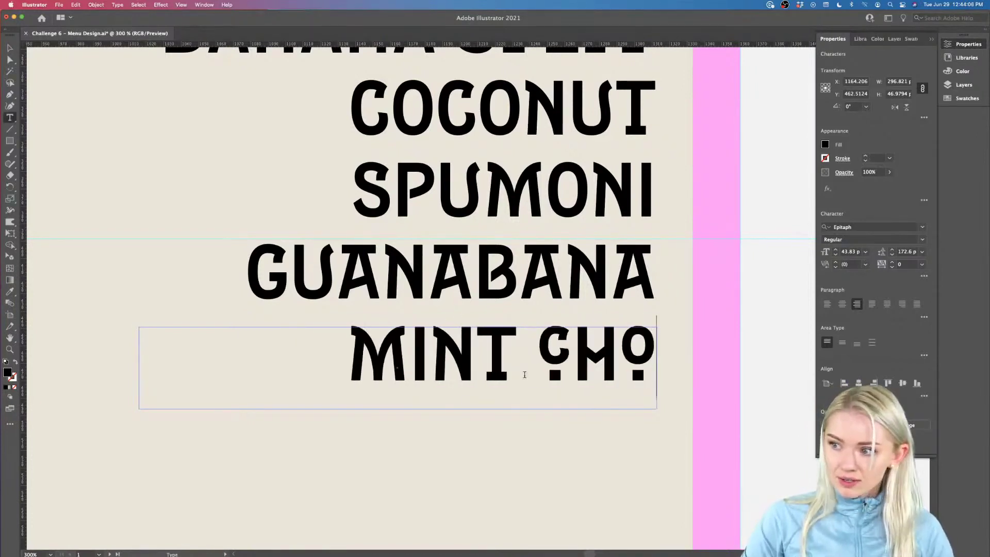
text(COLATE)
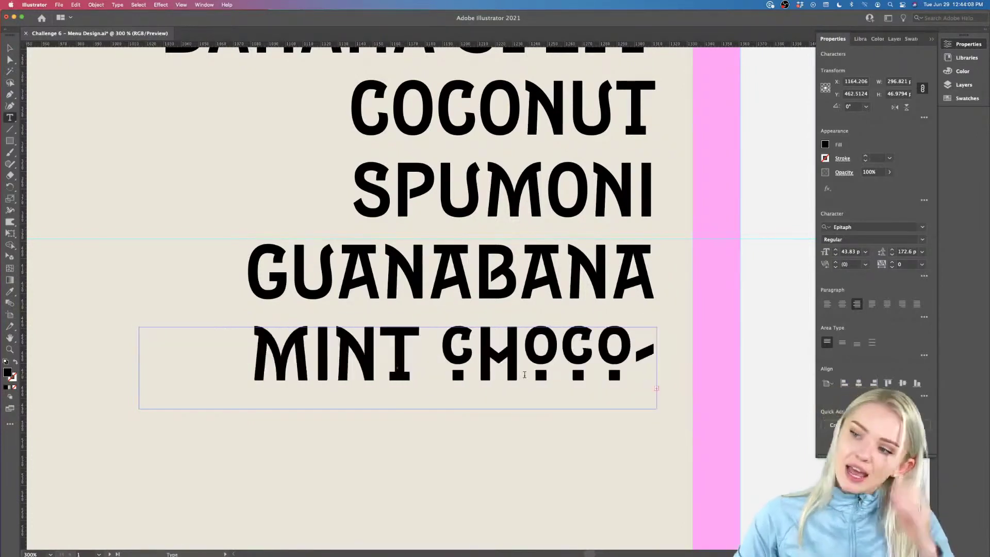
key(Escape)
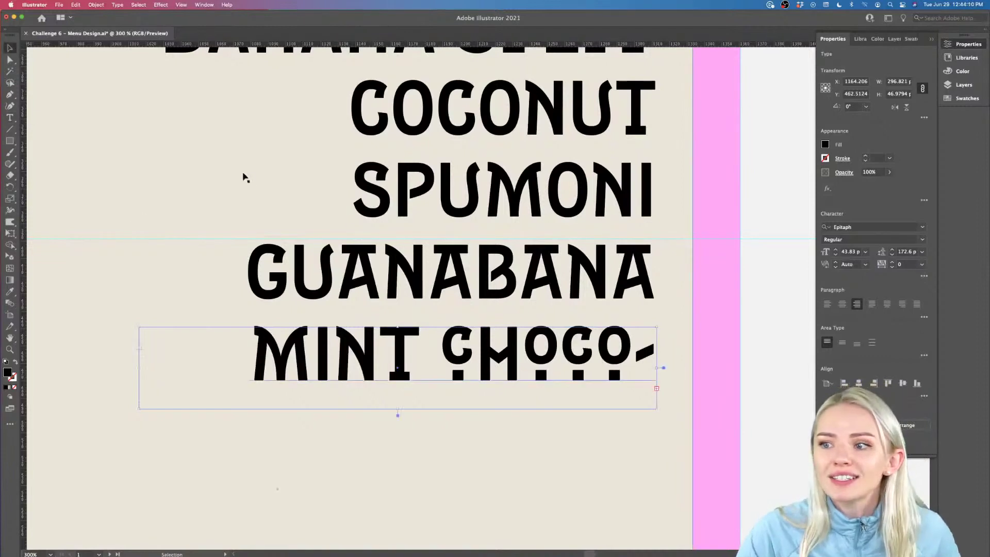
- Widen the MINT CHOCOLATE text frame leftward to about 364 px so the wording fits on one line
scroll(250, 179, left, 3)
drag(228, 368, 111, 367)
scroll(444, 381, right, 3)
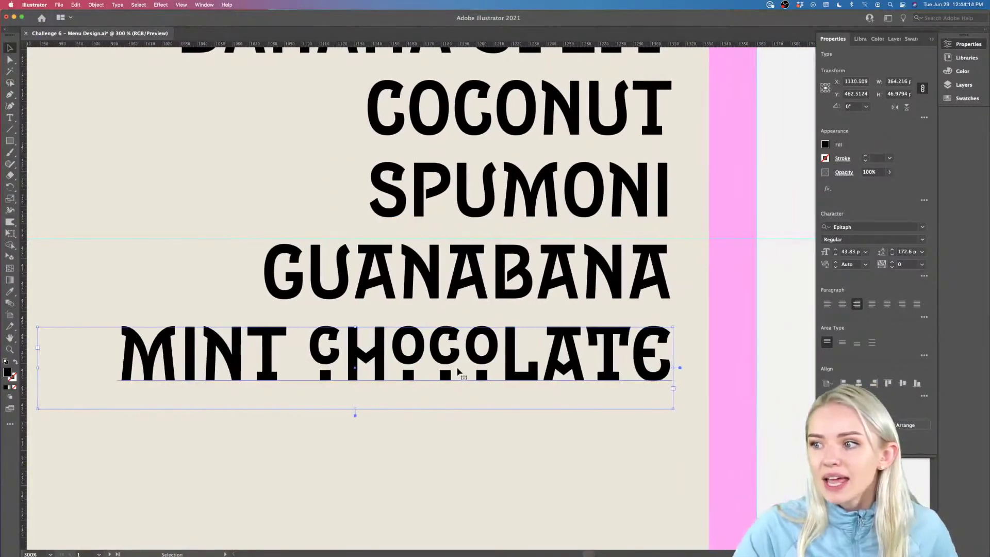
- Replace the raised, dotted second C in CHOCOLATE with a plain full-height C
scroll(461, 370, up, 2)
double_click(463, 341)
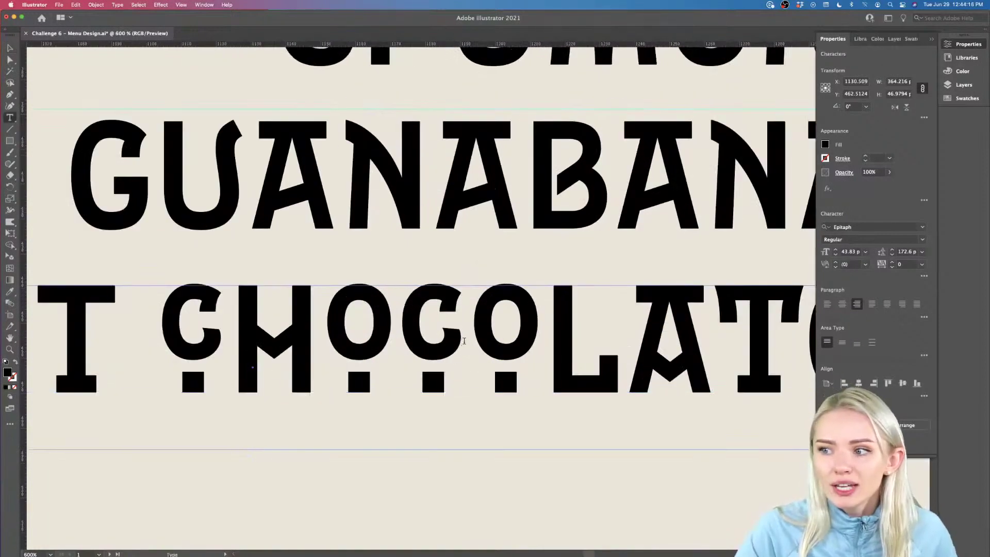
drag(400, 335, 452, 336)
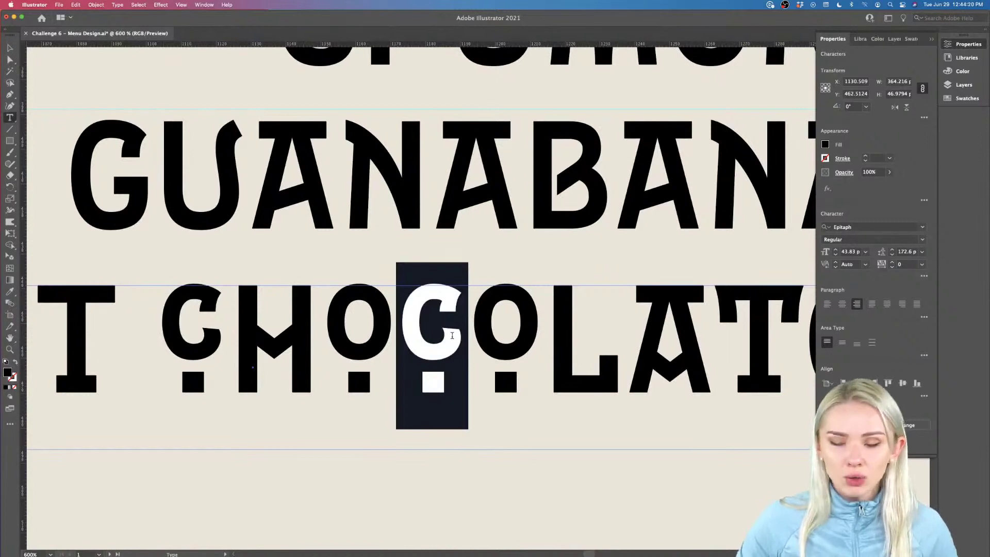
key(BackSpace)
text(C)
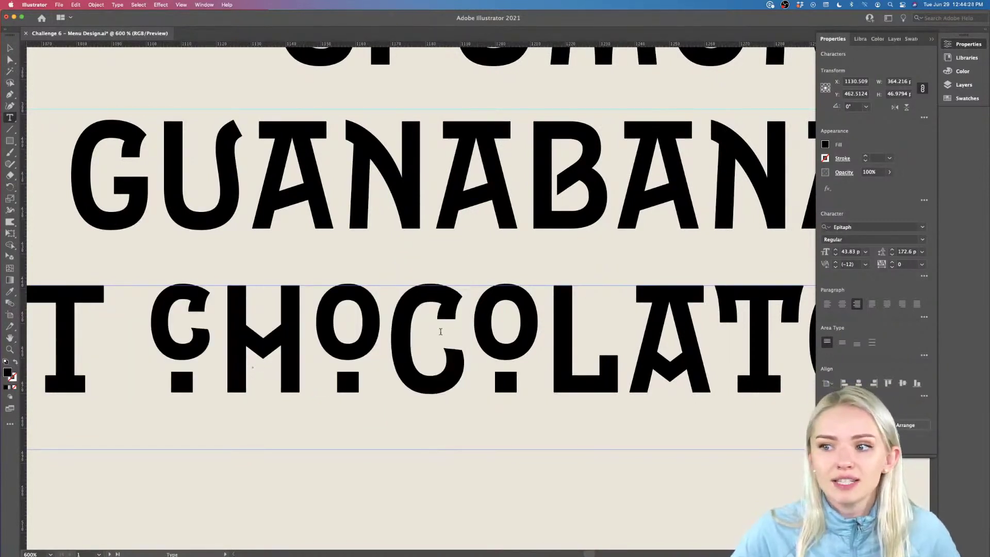
- Replace the raised, dotted first letter of CHOCOLATE with a plain full-height C
scroll(219, 338, left, 3)
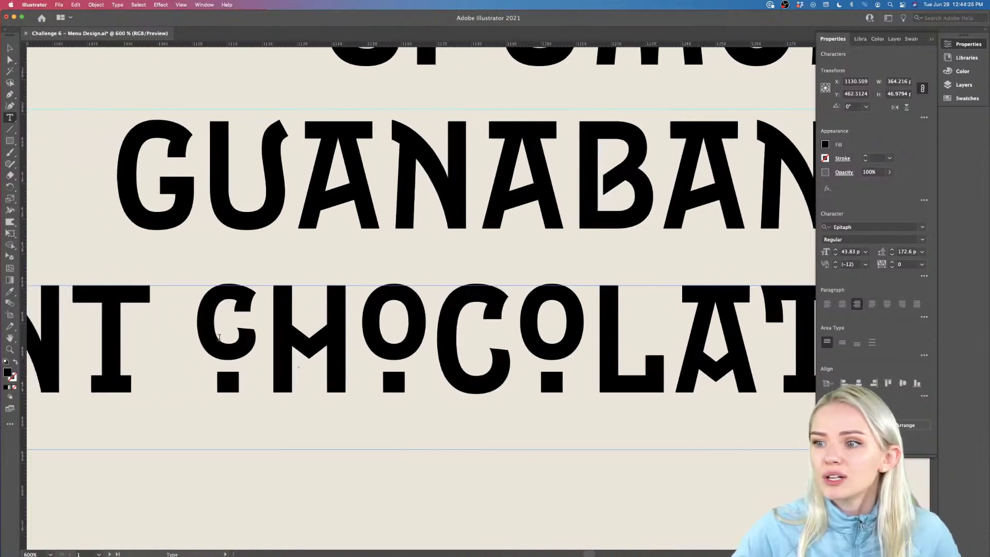
drag(240, 340, 203, 343)
key(BackSpace)
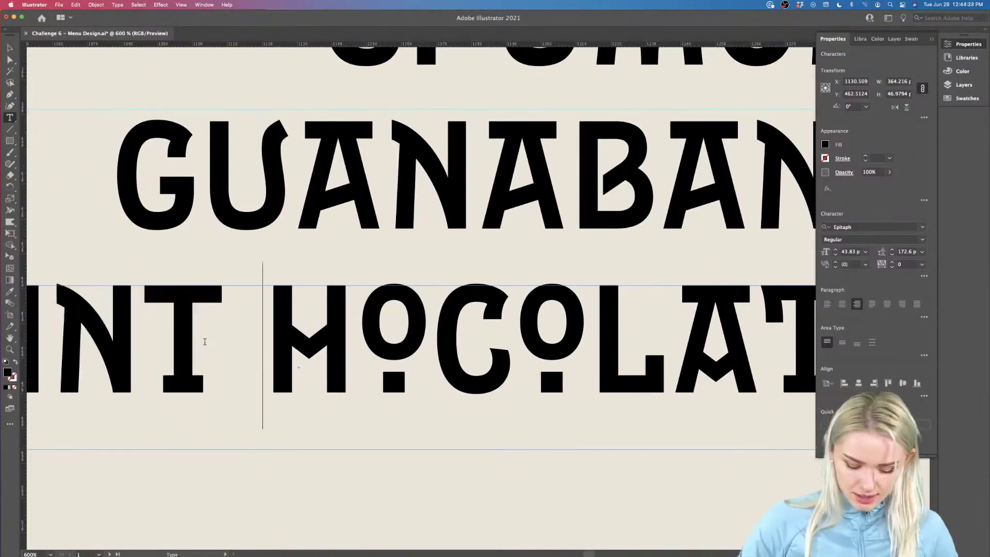
text(C)
key(super+minus)
key(super+minus)
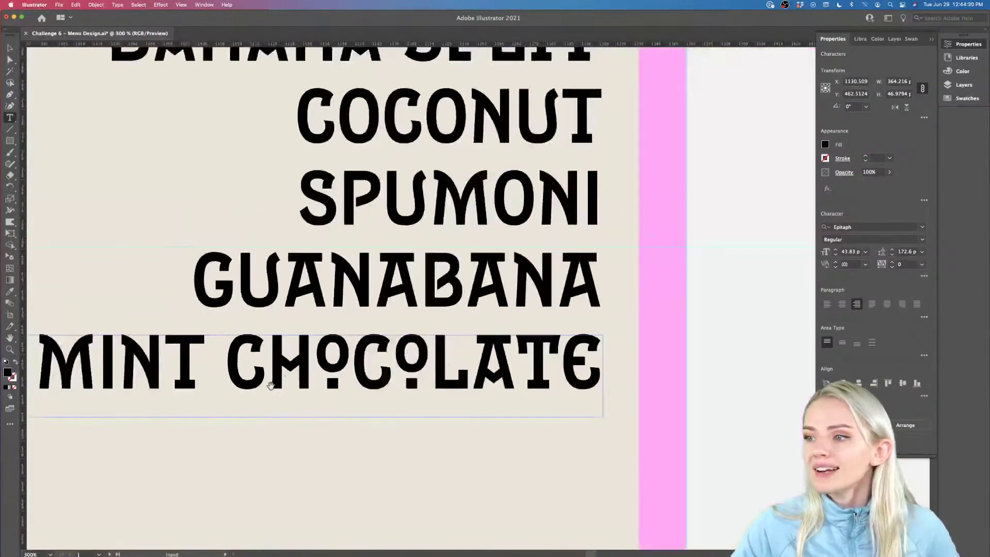
scroll(532, 334, left, 3)
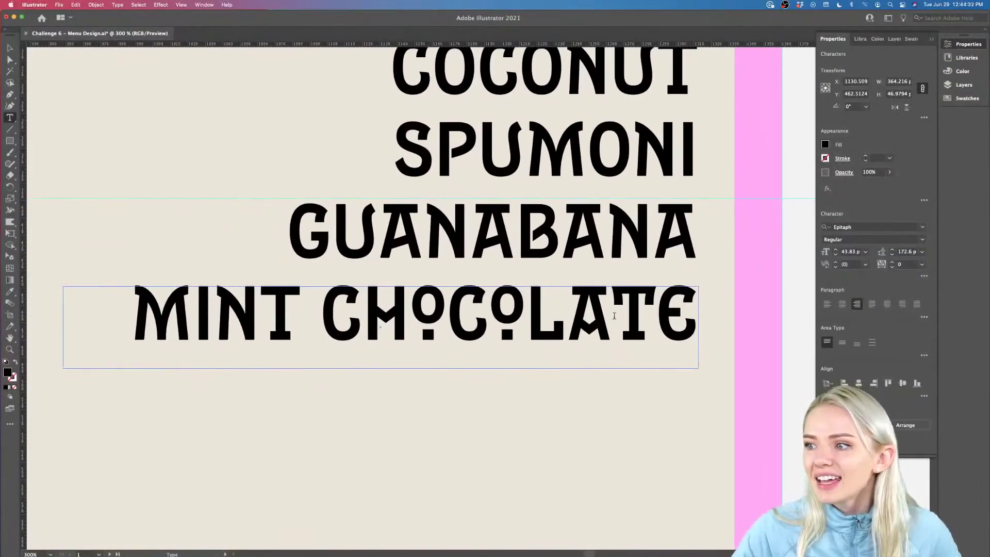
- Try the raised, shortened alternate glyph for the A in CHOCOLATE, and undo the swap
drag(614, 315, 581, 315)
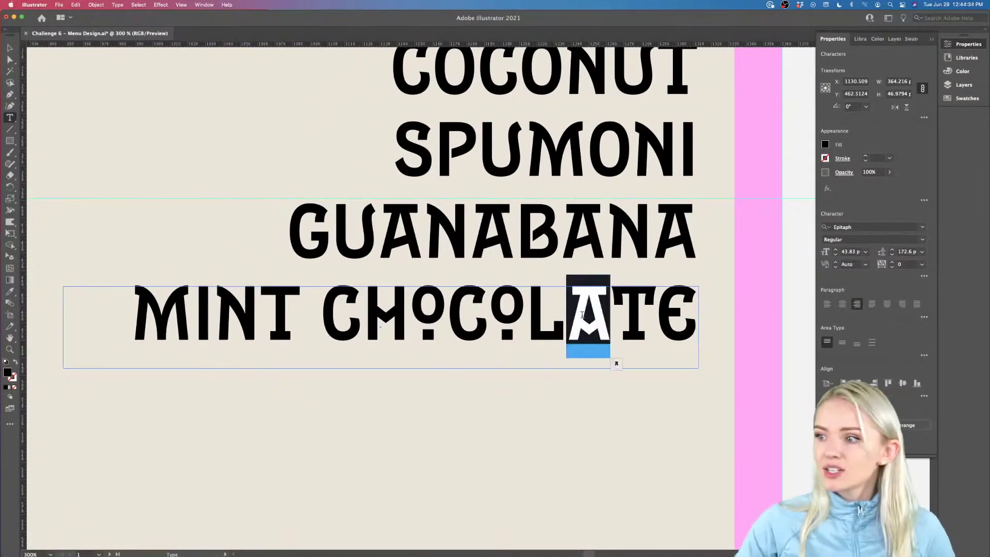
click(618, 367)
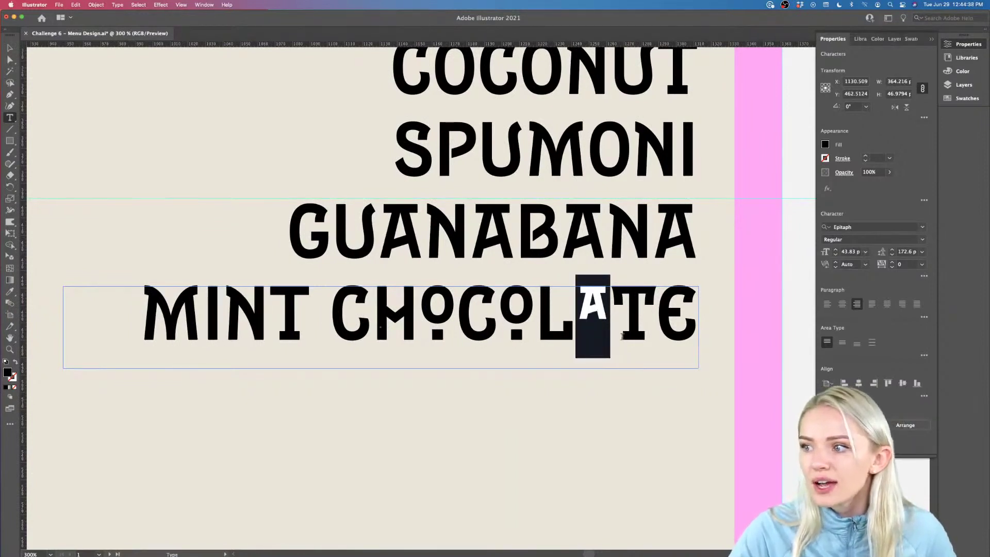
click(608, 321)
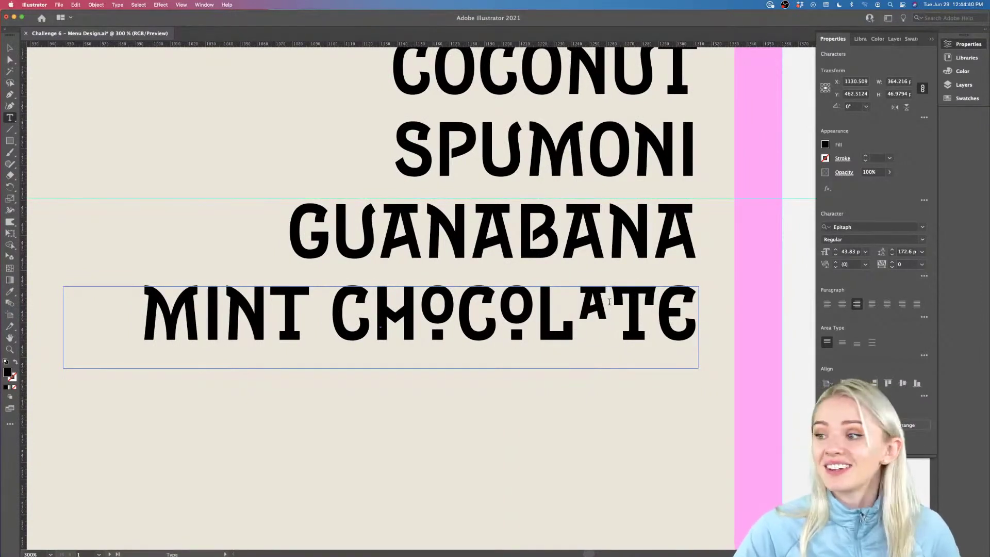
key(super+z)
click(608, 323)
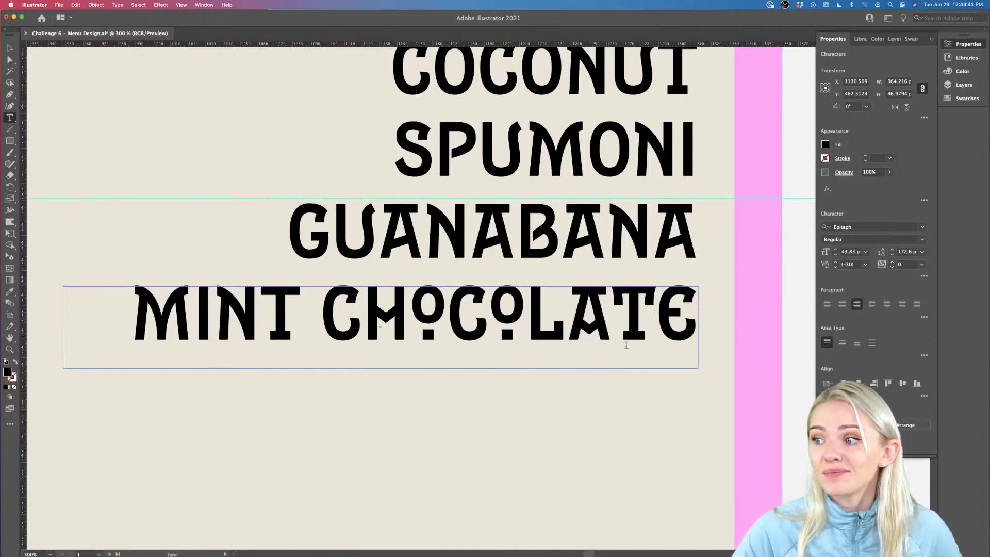
- Duplicate the MINT CHOCOLATE line below itself, keeping the copy right-aligned with the list
click(12, 48)
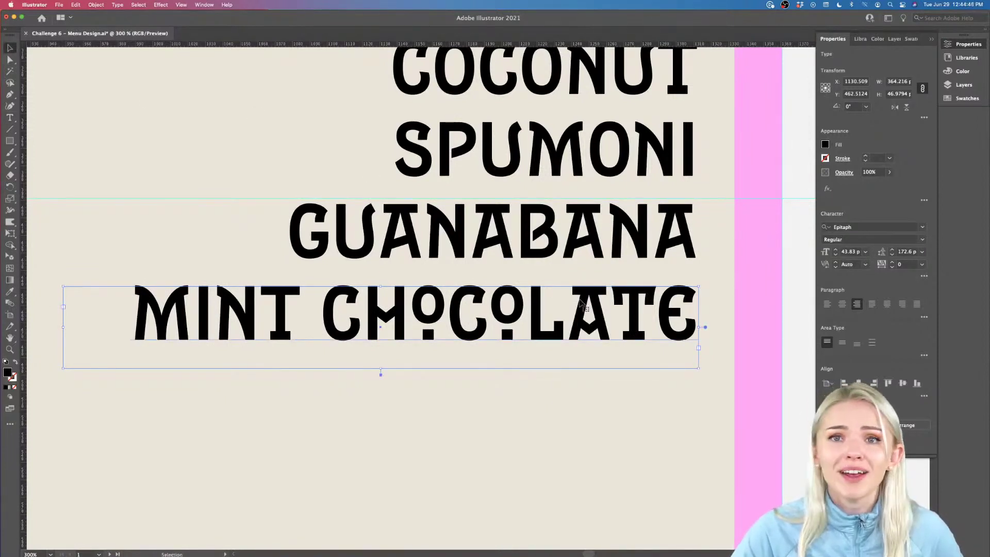
scroll(582, 304, down, 3)
drag(632, 261, 634, 346)
- Append CHIP to the upper MINT CHOCOLATE line and widen its text frame leftward to about 436 px
key(t)
click(696, 242)
text(CHOCOLATE)
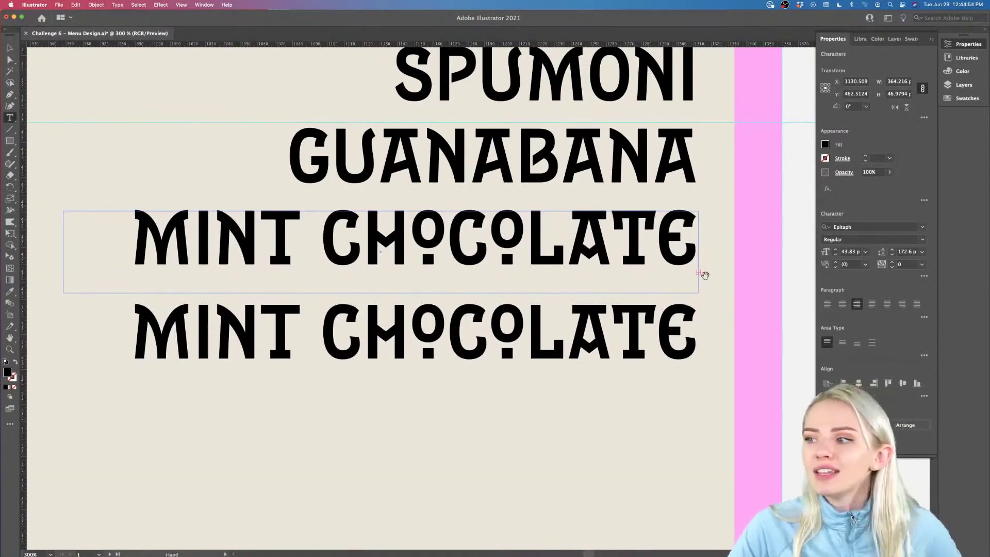
scroll(705, 275, up, 7)
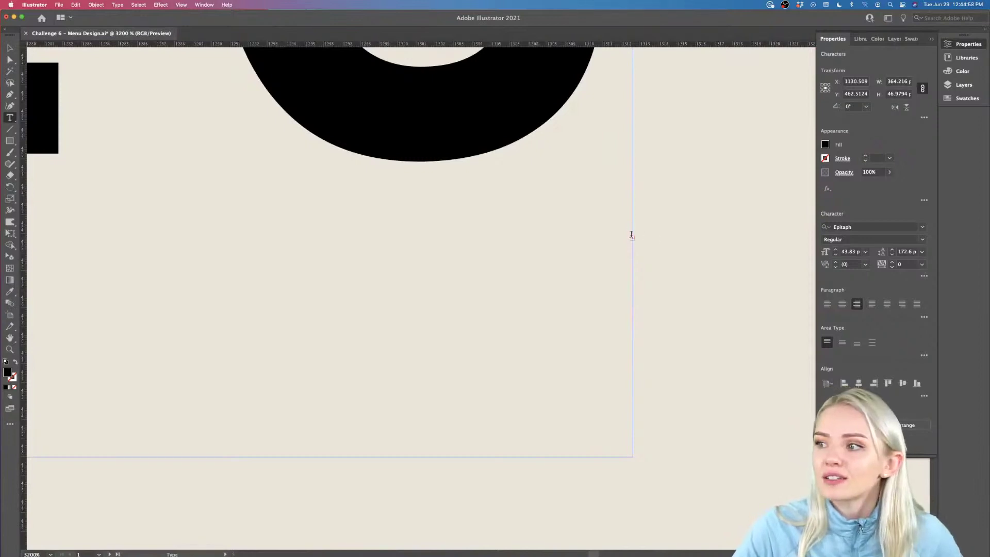
scroll(632, 239, down, 9)
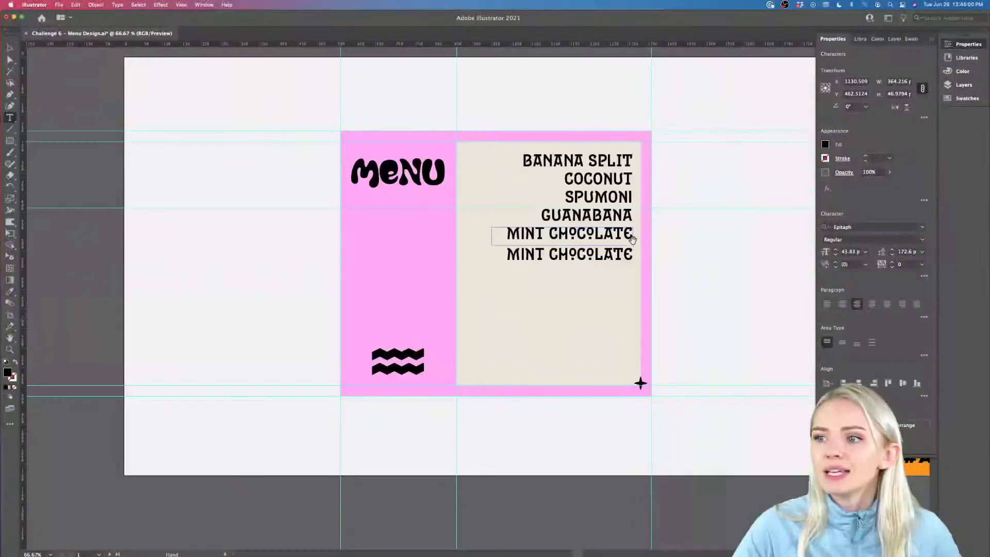
scroll(633, 240, up, 2)
scroll(633, 239, down, 1)
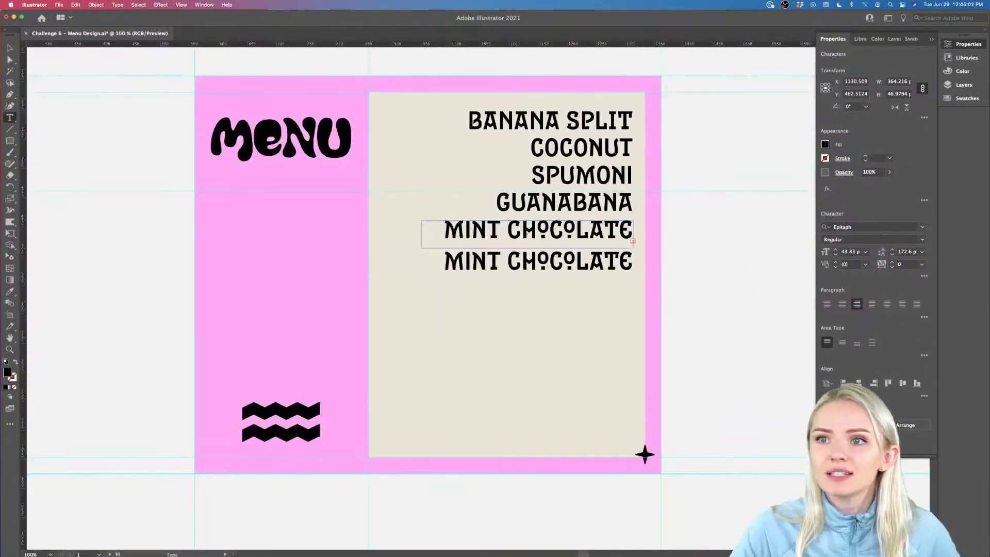
click(12, 49)
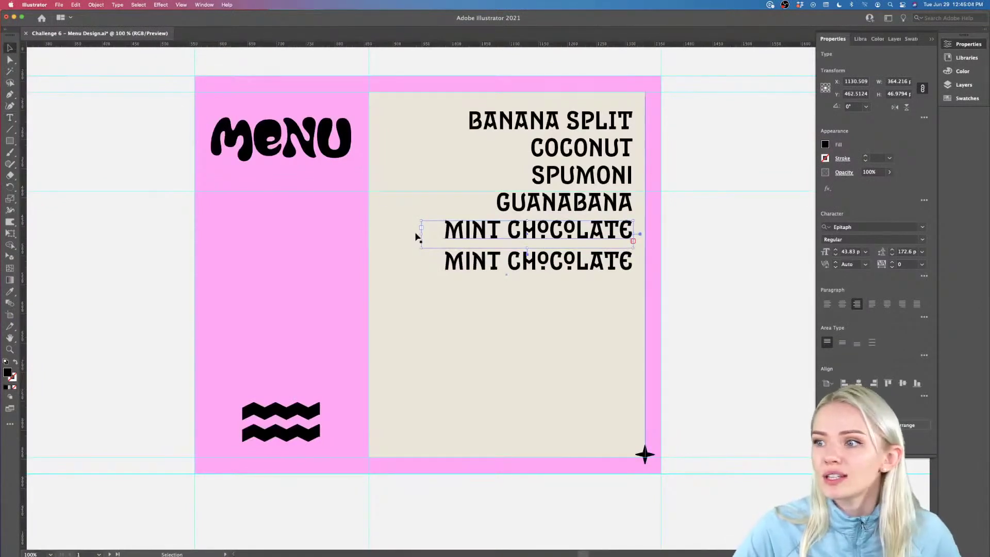
drag(420, 234, 380, 233)
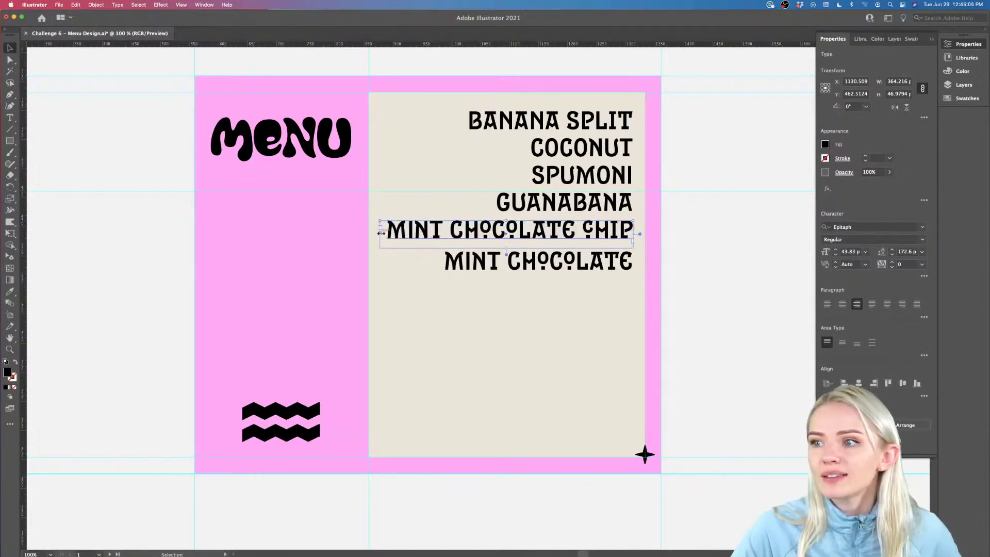
- Move the lower MINT CHOCOLATE copy up so its frame sits directly beneath the MINT CHOCOLATE CHIP frame
scroll(595, 252, up, 2)
scroll(598, 254, up, 2)
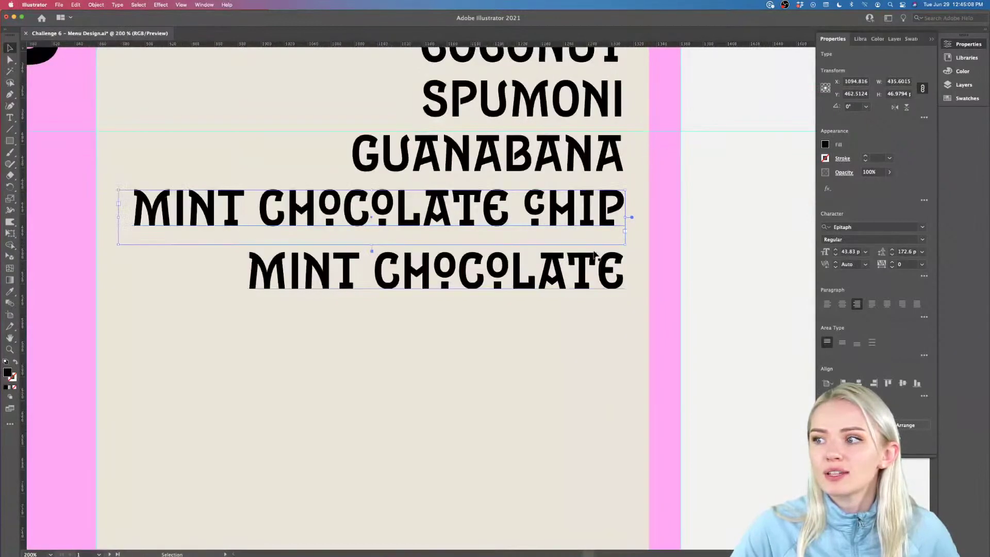
click(607, 278)
drag(607, 278, 607, 266)
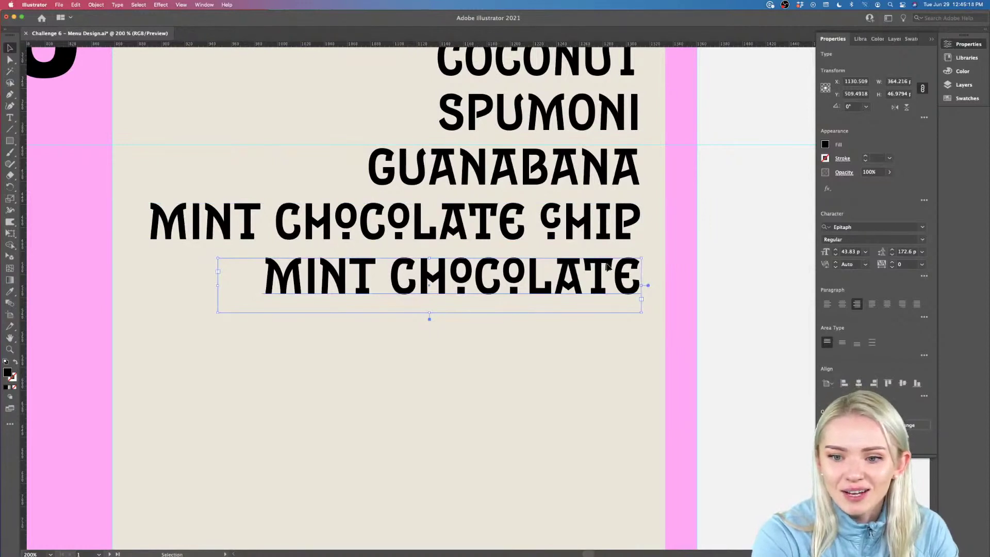
- Replace the wording of the lower MINT CHOCOLATE line with ROOT BEER FLOAT
triple_click(586, 273)
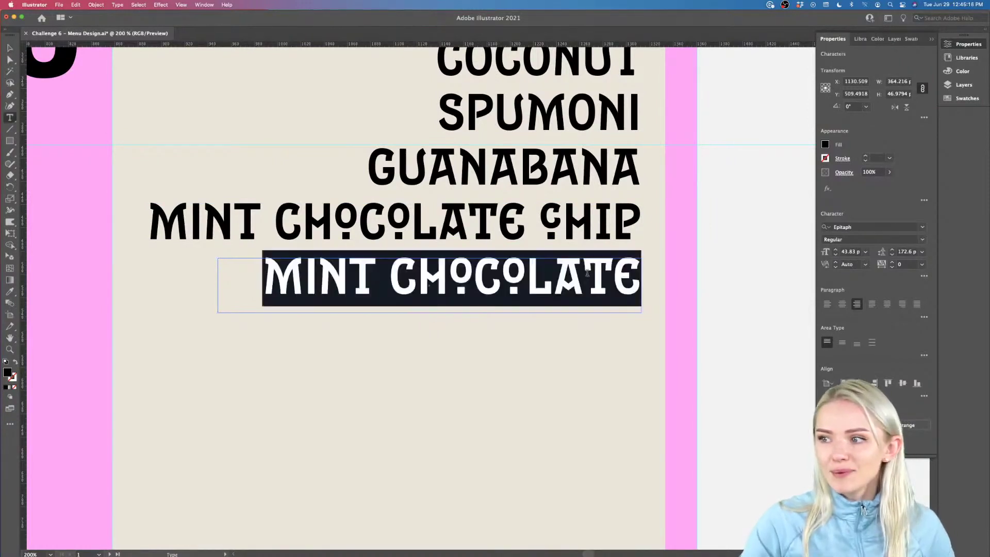
text(ROOT)
key(BackSpace)
key(BackSpace)
key(BackSpace)
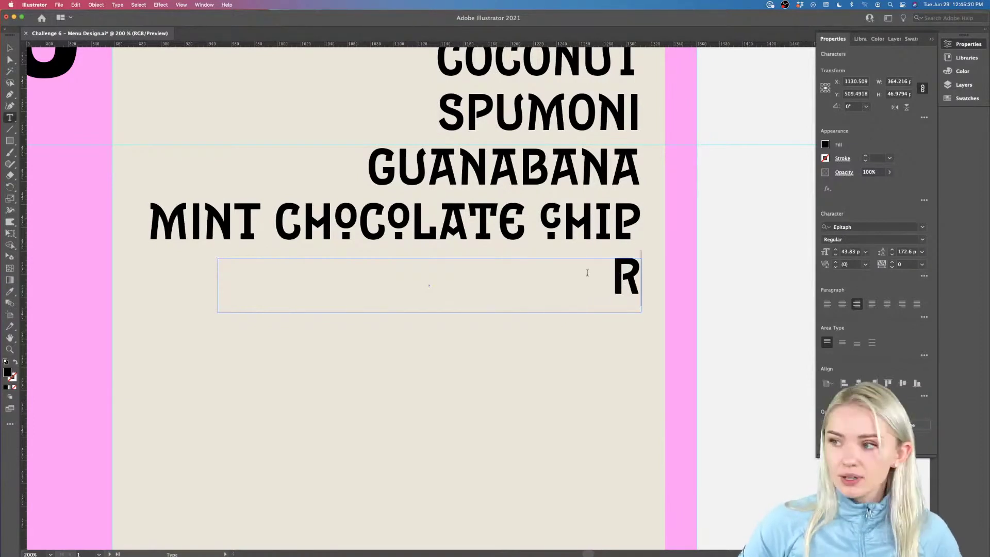
text(OOT)
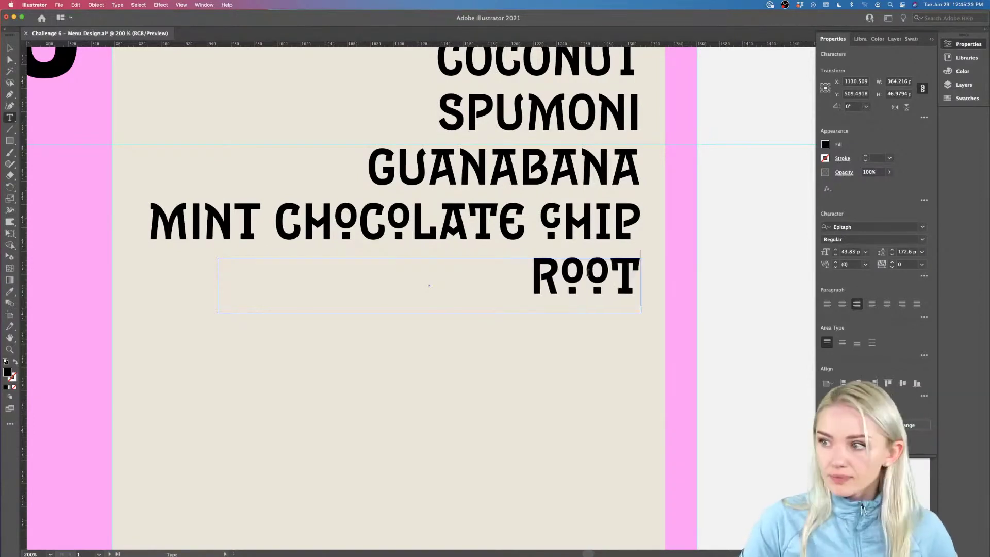
text( BEER)
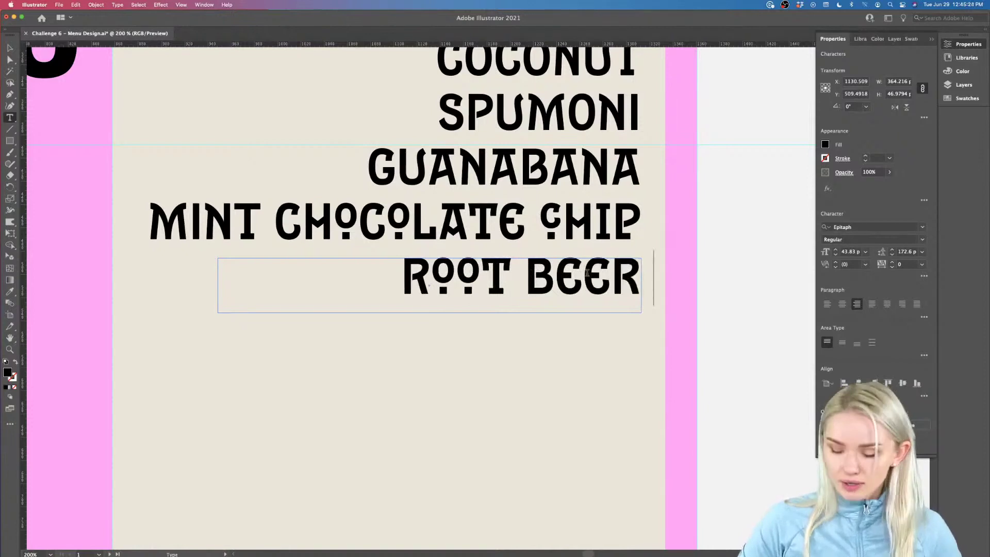
text( FLOAT)
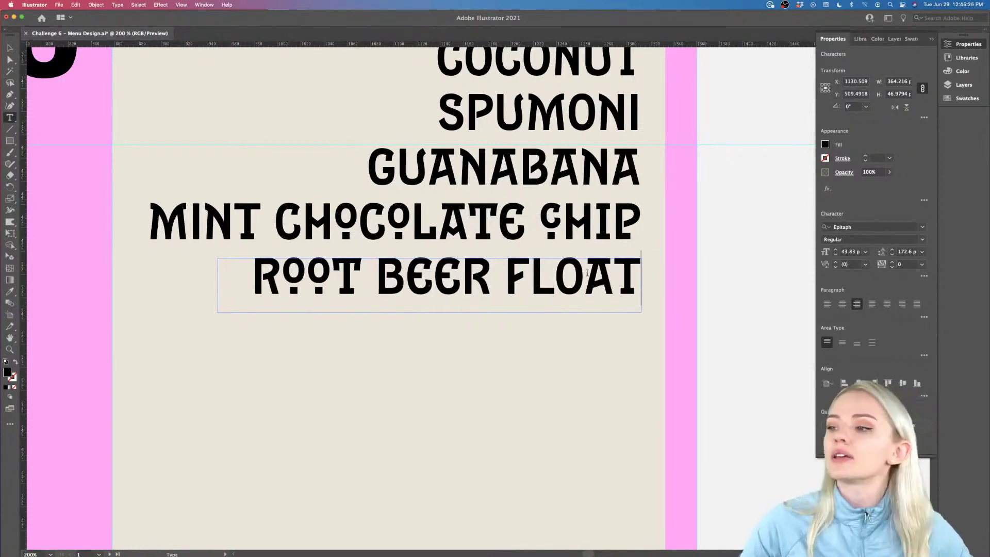
- Duplicate the ROOT BEER FLOAT line directly below itself and change the copy's wording to ROCKY ROAD
click(10, 48)
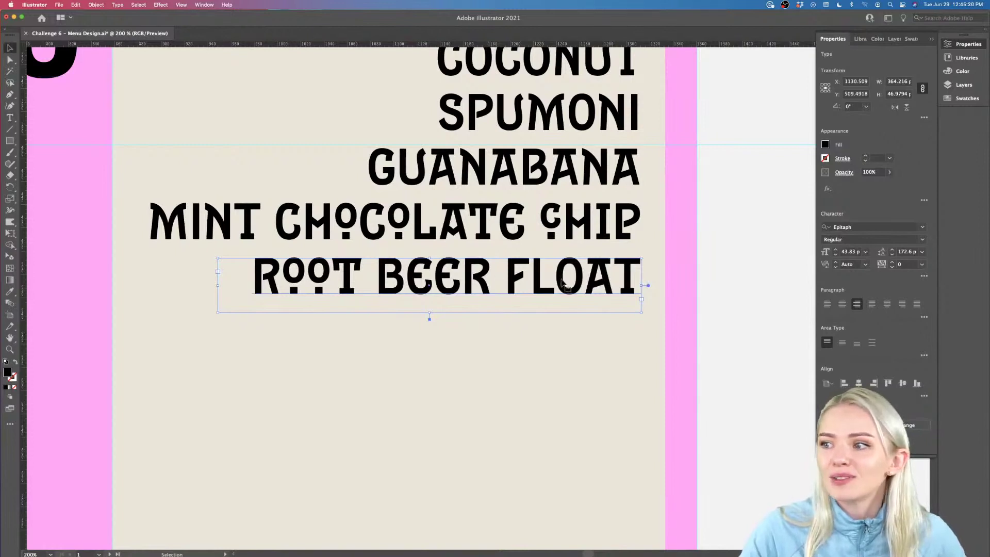
drag(560, 277, 565, 343)
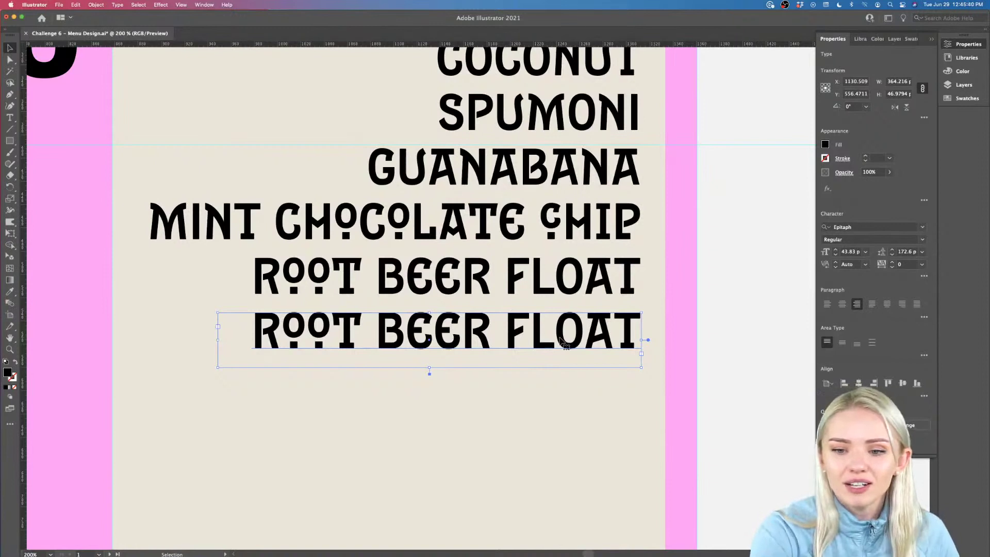
double_click(562, 339)
key(super+a)
text(R)
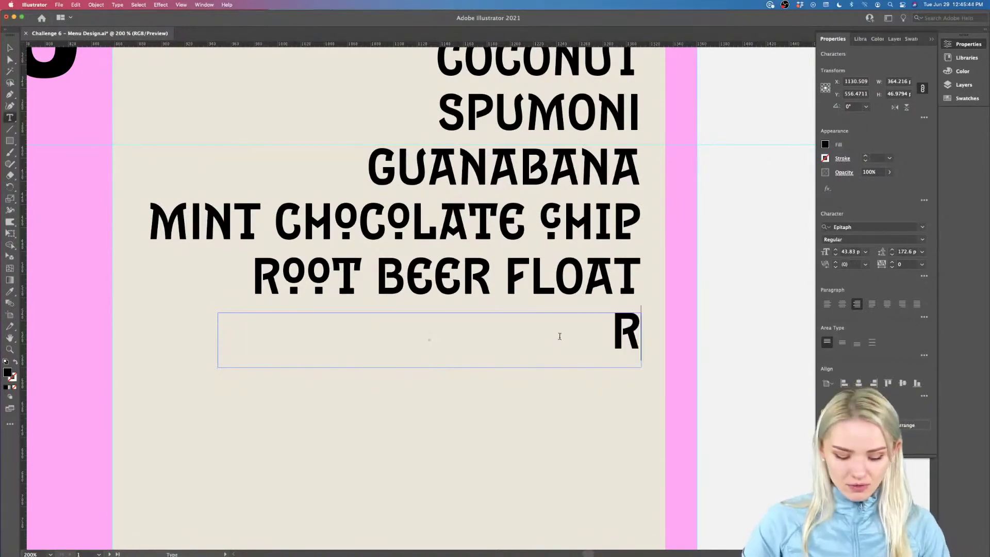
text(OCKY ROAD)
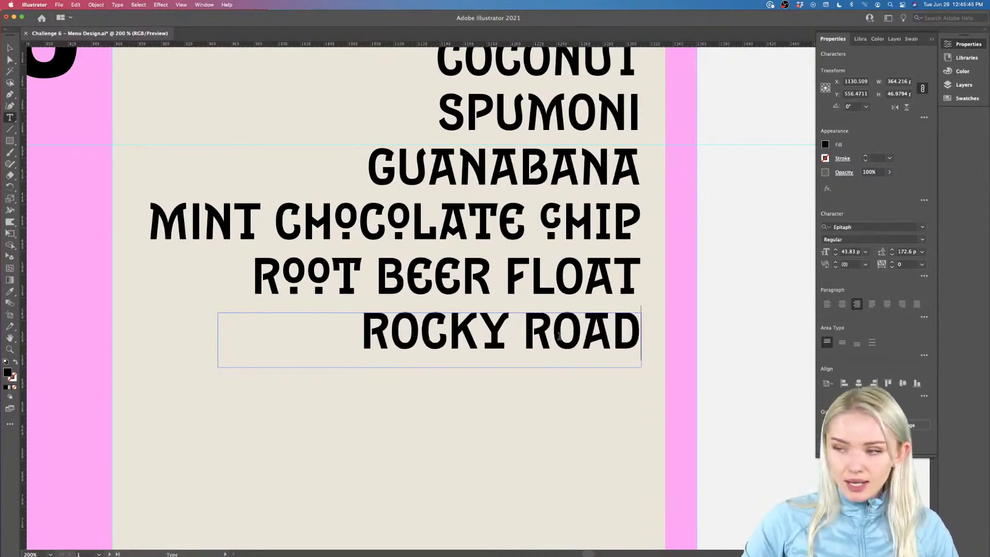
key(Escape)
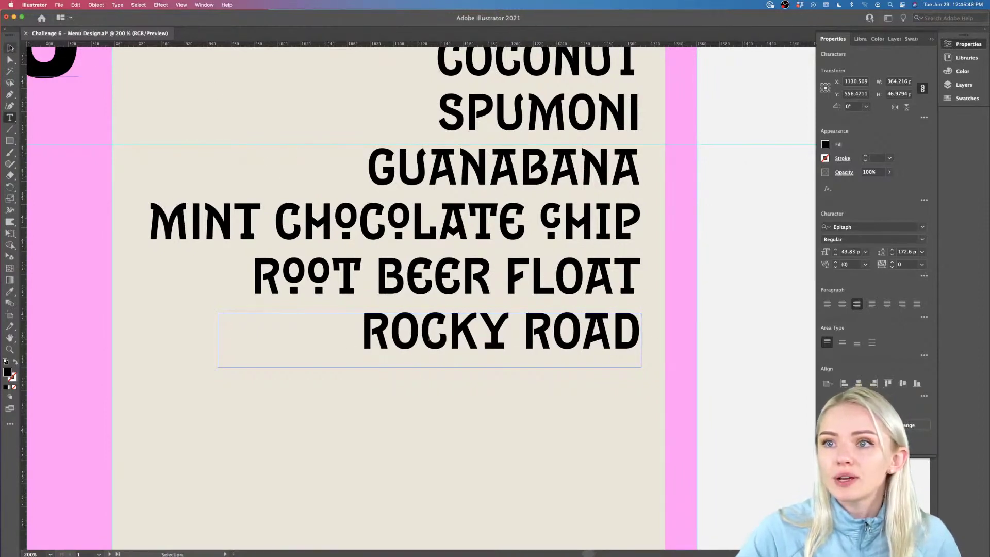
- Duplicate the ROCKY ROAD line directly below itself and change the copy's wording to PINA COLADA
drag(608, 343, 604, 393)
scroll(605, 393, down, 2)
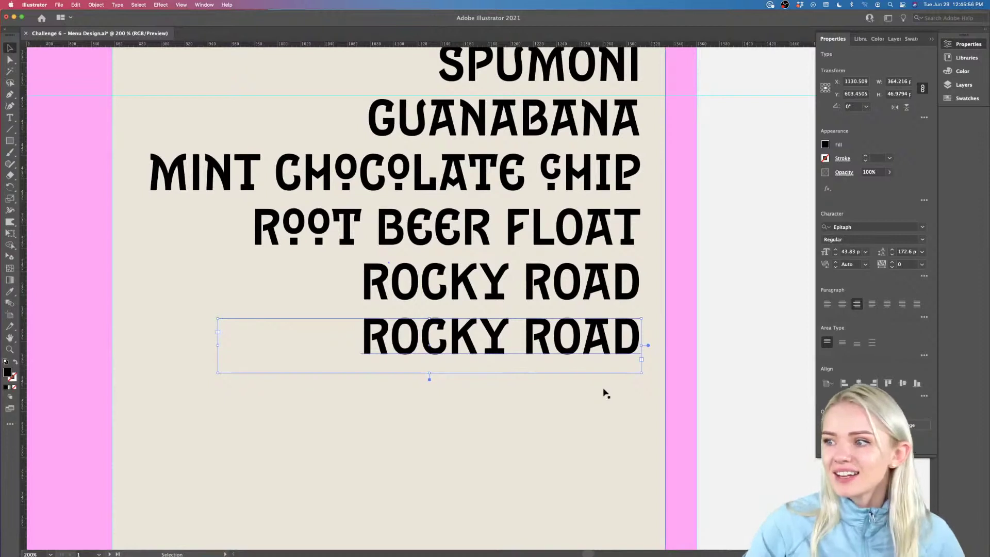
triple_click(599, 345)
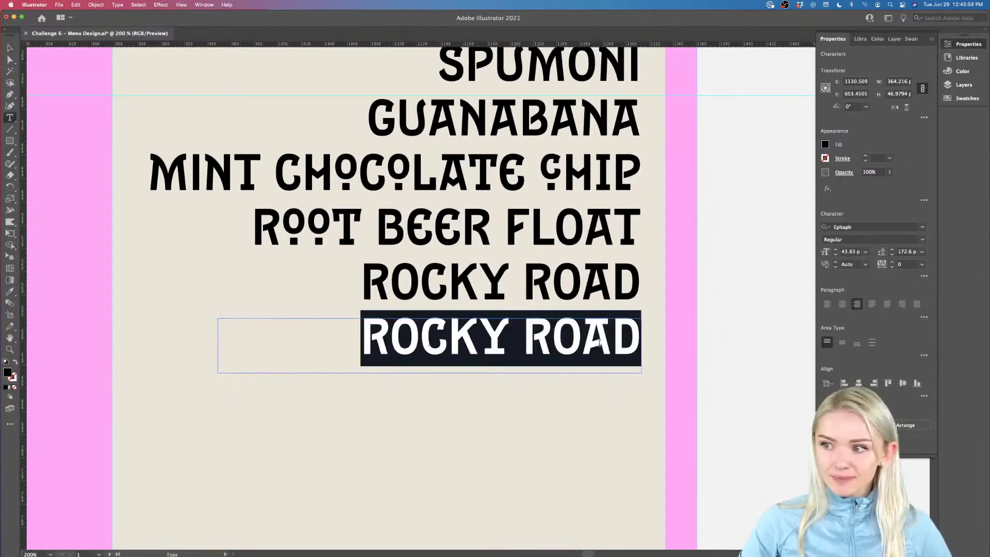
text(PINNN)
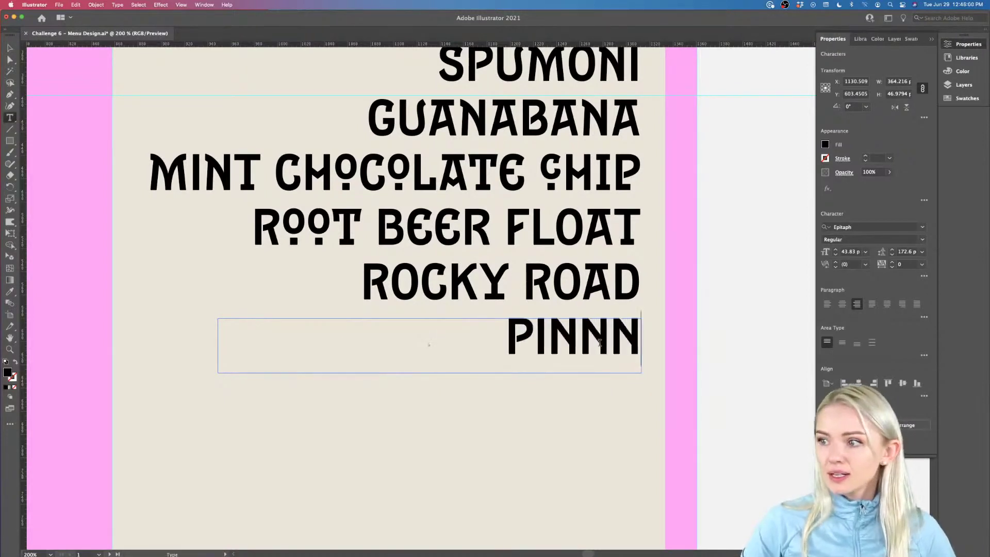
text(NN)
key(BackSpace)
key(BackSpace)
key(BackSpace)
key(BackSpace)
key(BackSpace)
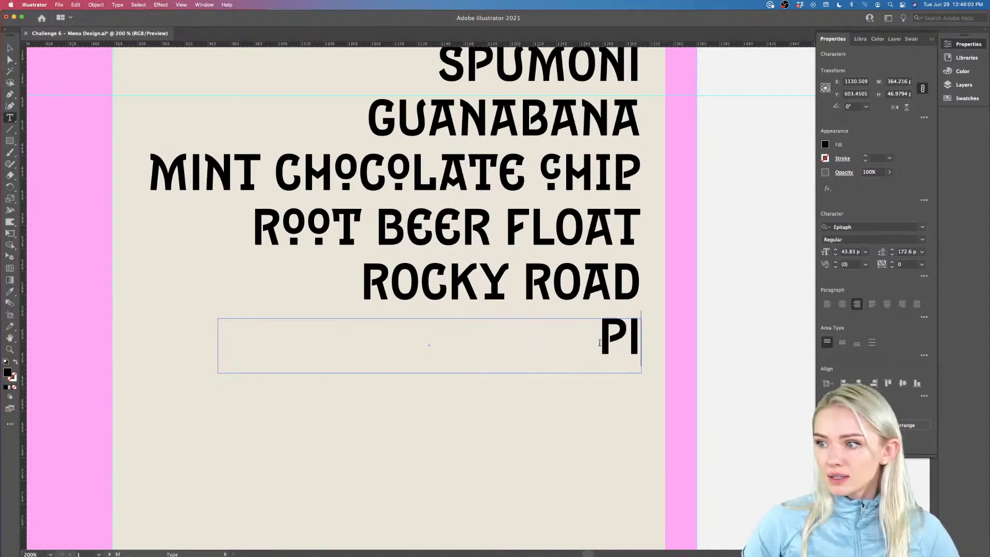
text(NA COLADA)
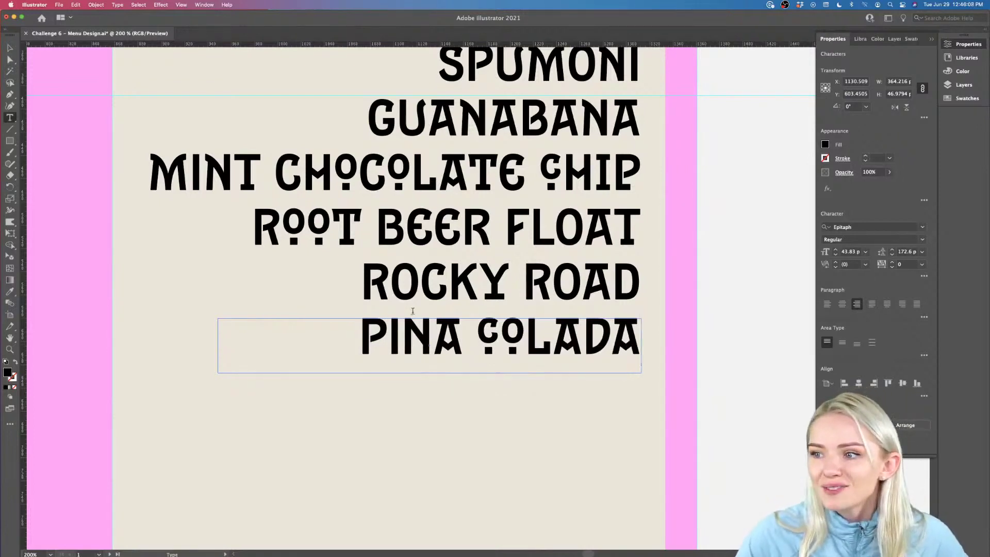
- Replace the raised, dotted C in COLADA with a plain full-height C
drag(502, 334, 487, 334)
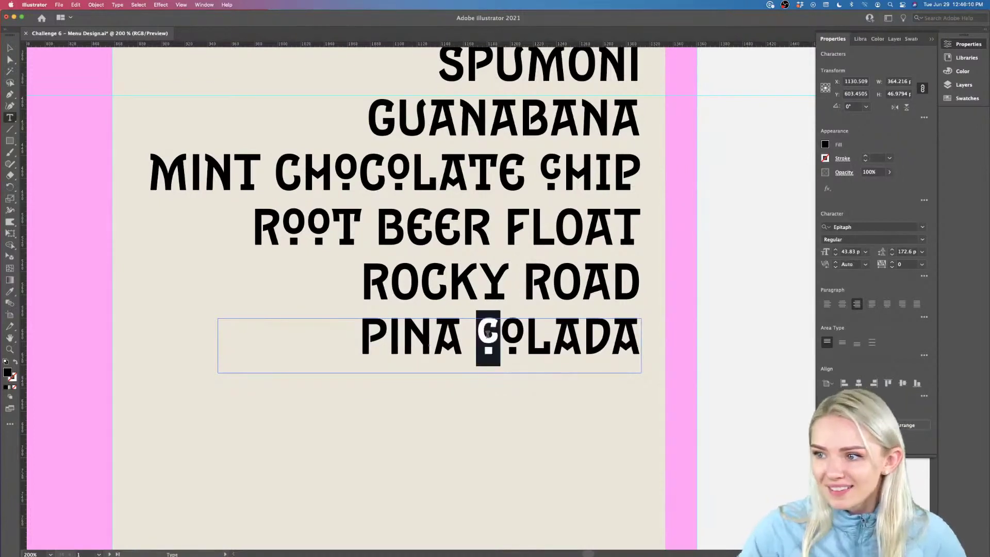
key(BackSpace)
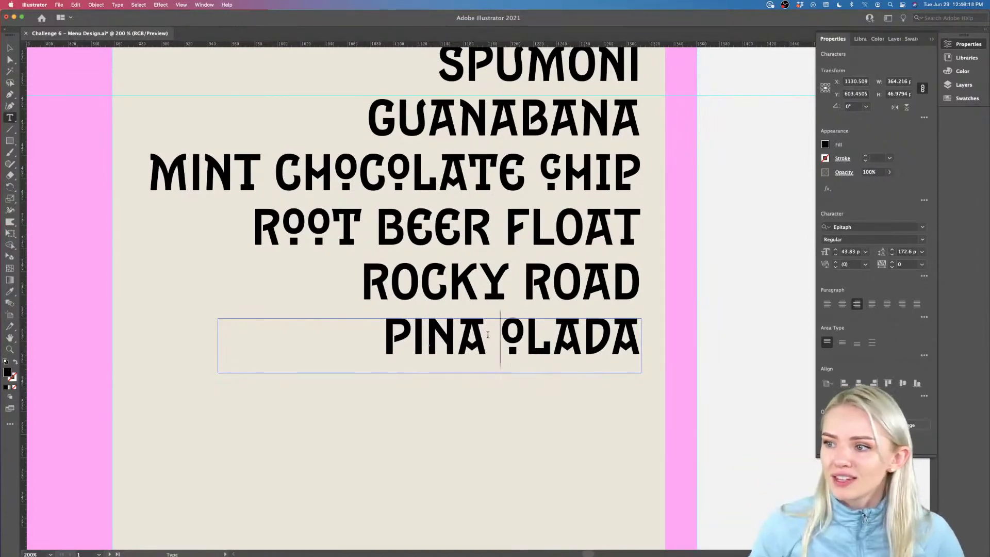
text(C)
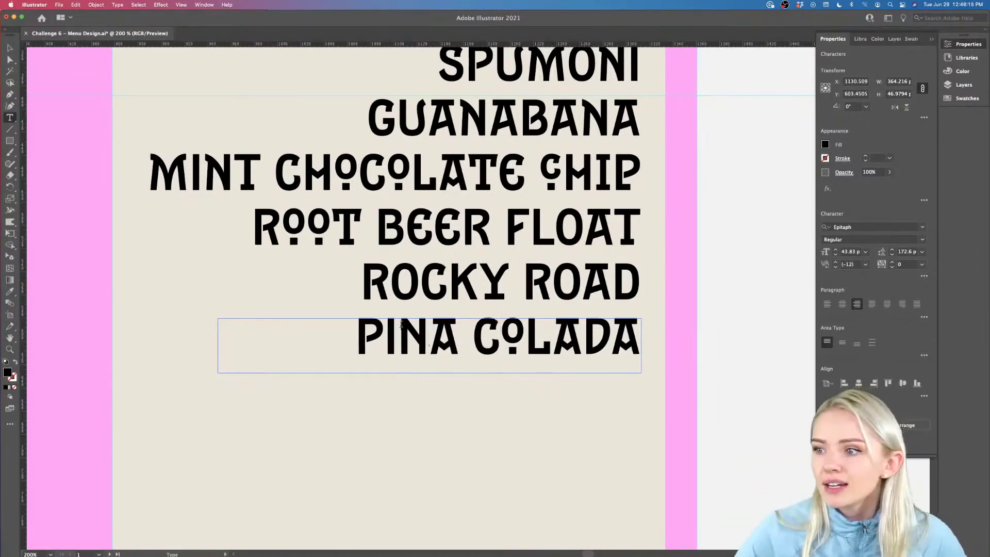
- Draw a tilde about 20 px wide above the N of PINA with the Pencil tool and give it a black stroke
scroll(411, 315, up, 10)
key(Escape)
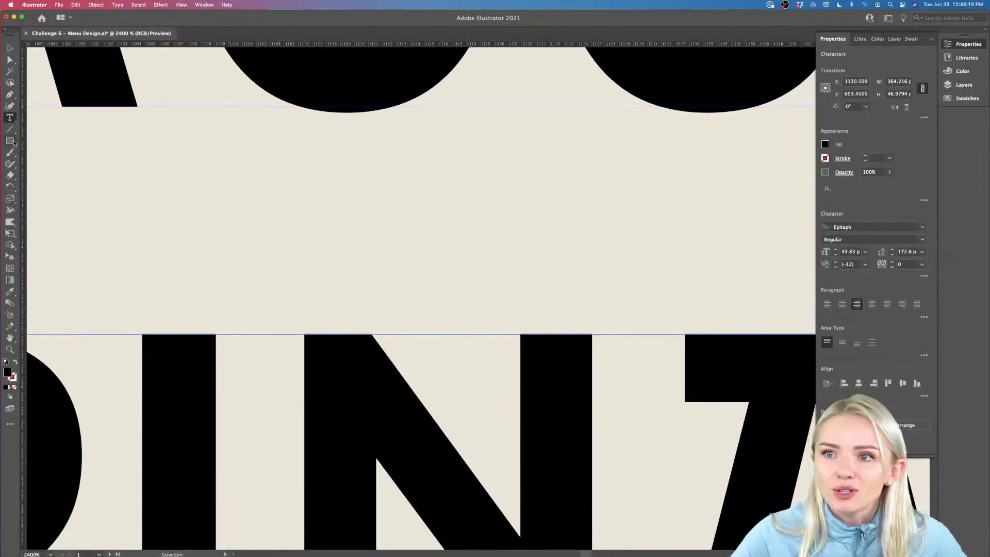
drag(8, 165, 56, 176)
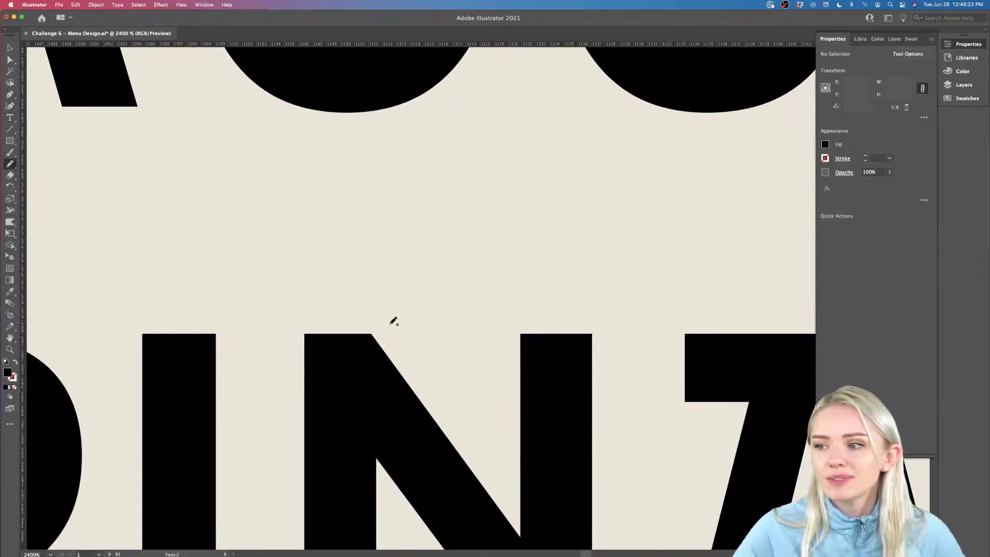
mouse_move(301, 273)
mouse_down()
mouse_move(330, 246)
mouse_move(403, 234)
mouse_move(475, 262)
mouse_move(577, 248)
mouse_up()
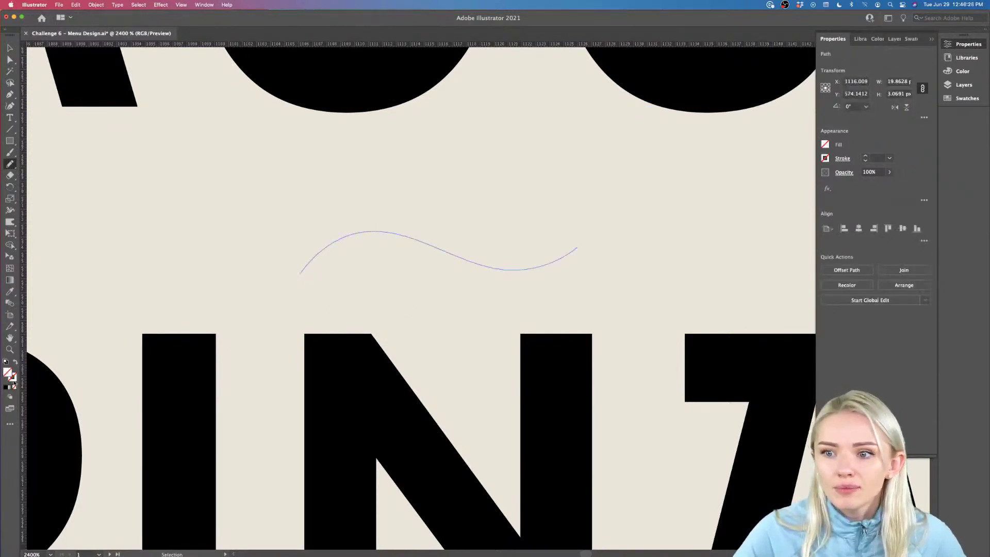
click(963, 72)
click(828, 105)
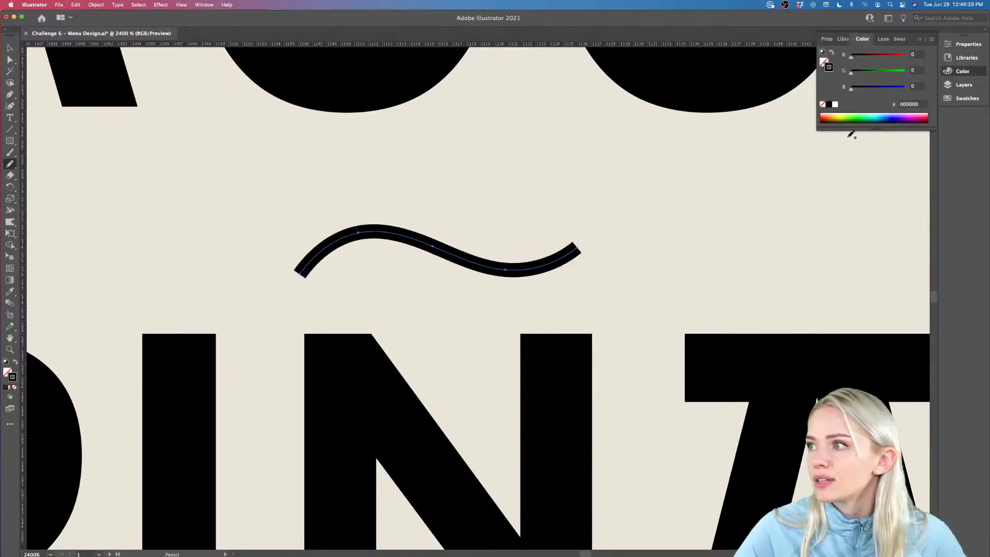
- Set the stroke weight of the hand-drawn tilde above the N of PINA to 4 pt
click(839, 40)
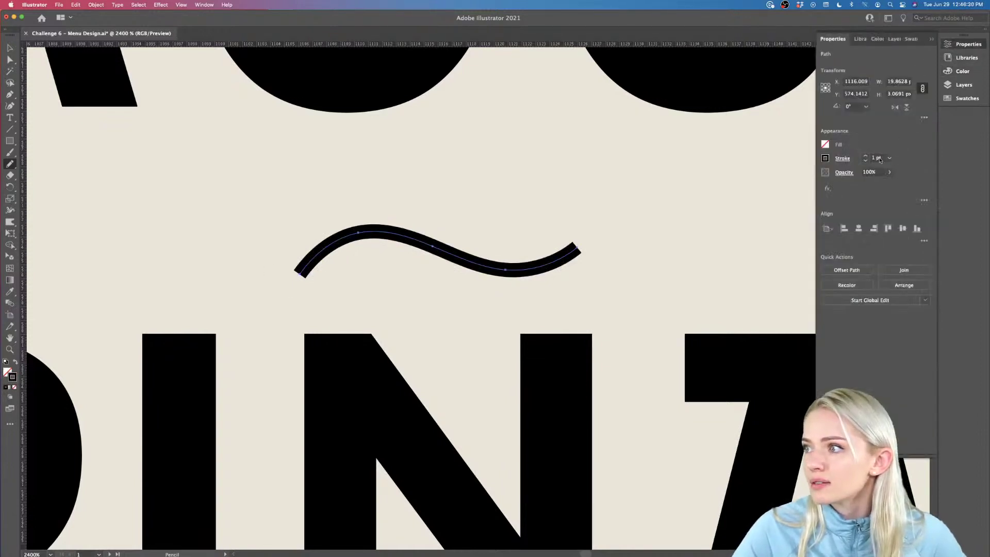
click(866, 156)
click(866, 155)
click(866, 156)
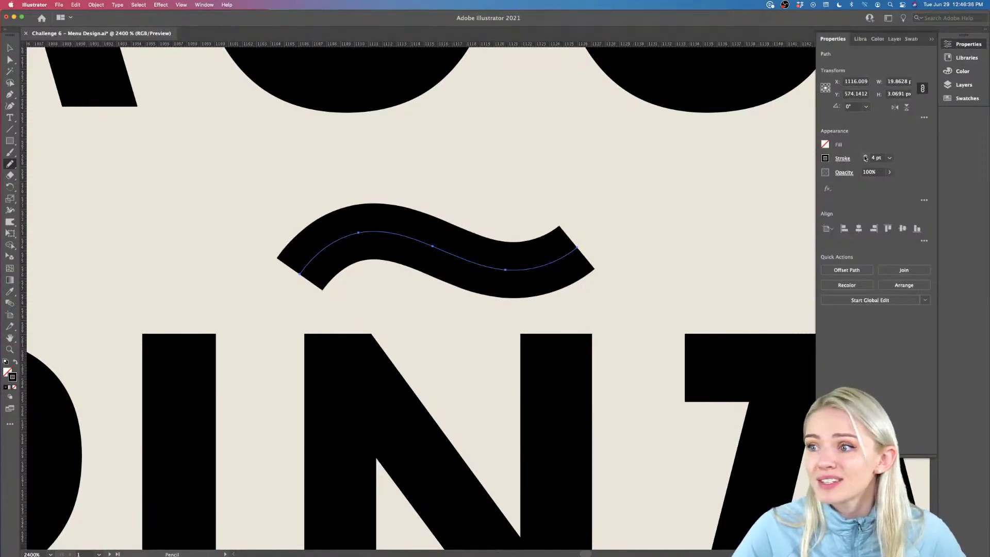
- Scale the hand-drawn tilde to about 18 px wide and nudge it into place centred over the N of PINA
key(v)
drag(300, 276, 324, 288)
key(super+minus)
scroll(324, 288, down, 6)
click(728, 320)
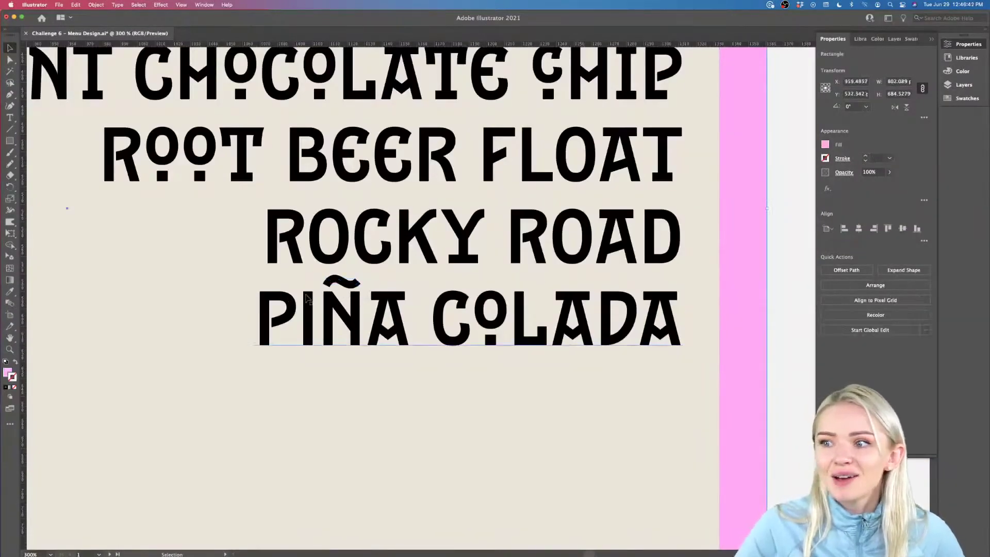
scroll(305, 298, up, 5)
click(399, 268)
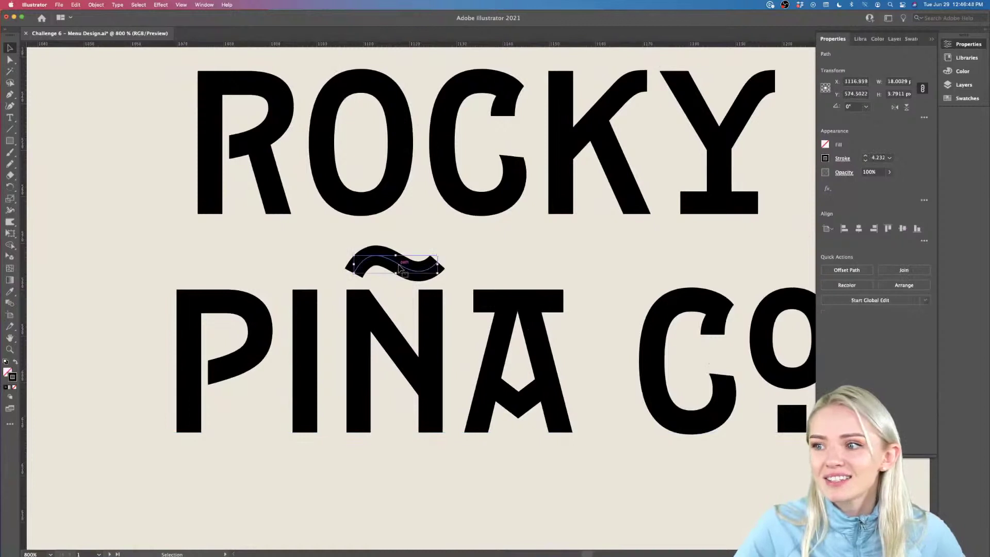
drag(400, 268, 411, 267)
scroll(411, 270, up, 3)
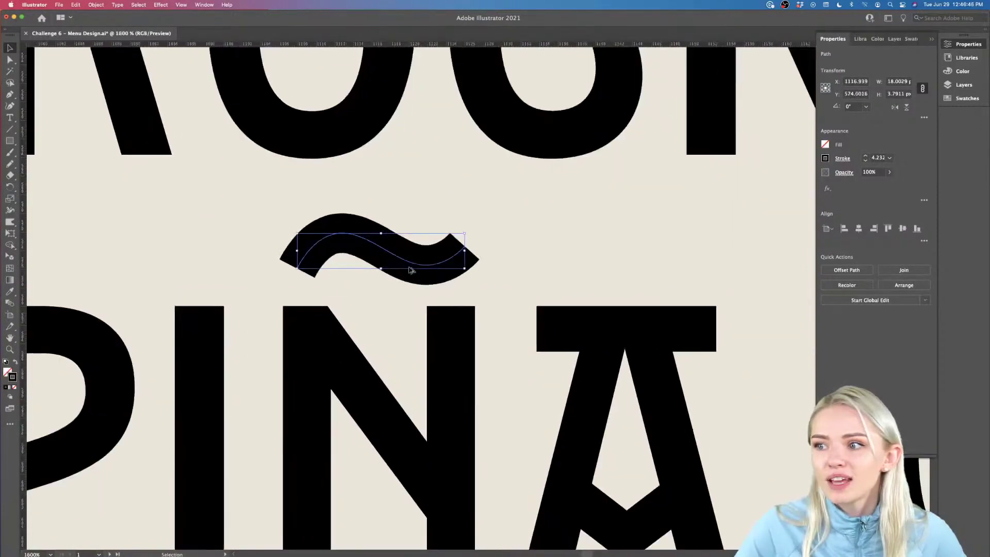
scroll(409, 269, up, 1)
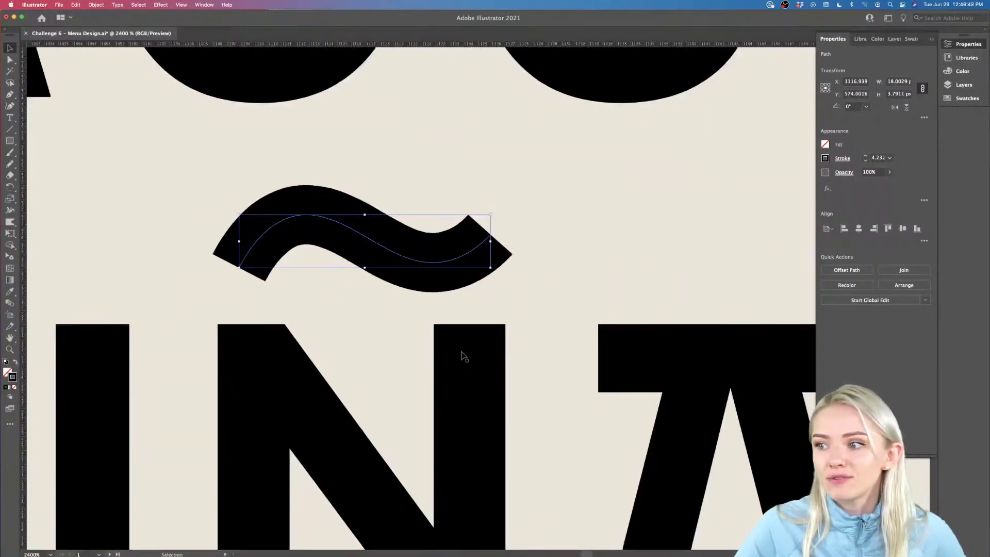
- Thicken the hand-drawn tilde's stroke to 5 pt and deselect everything to judge it within the whole menu
click(865, 156)
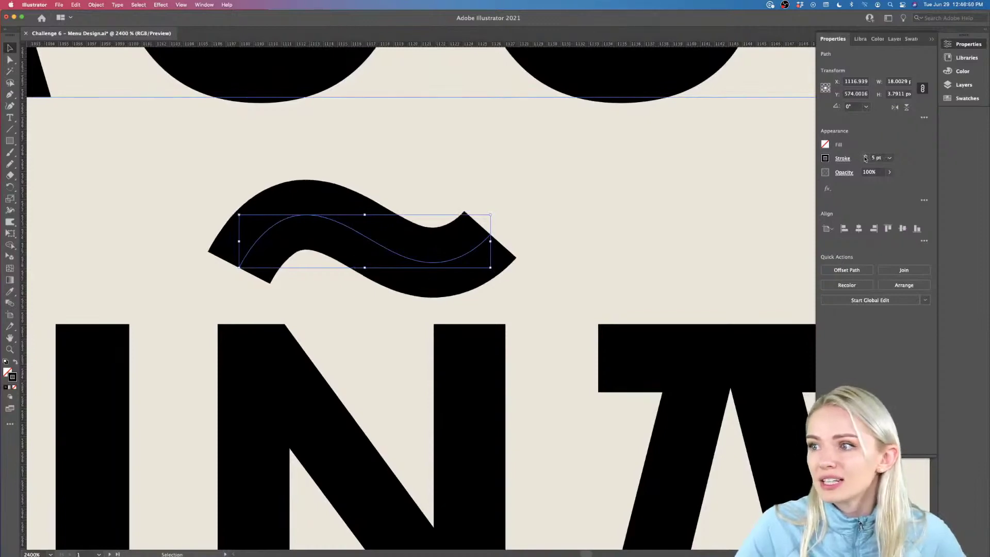
scroll(292, 202, down, 10)
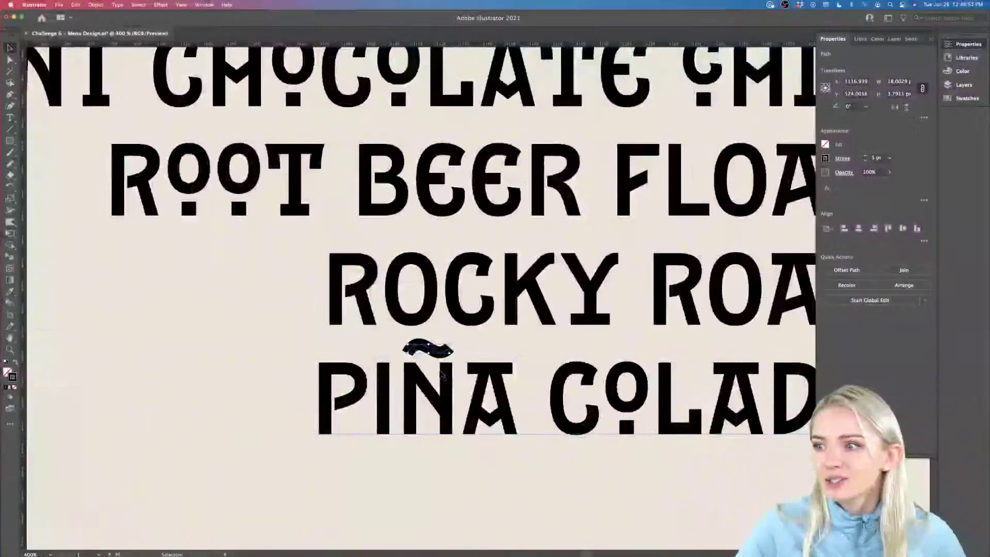
click(460, 434)
scroll(459, 434, down, 2)
scroll(460, 438, down, 3)
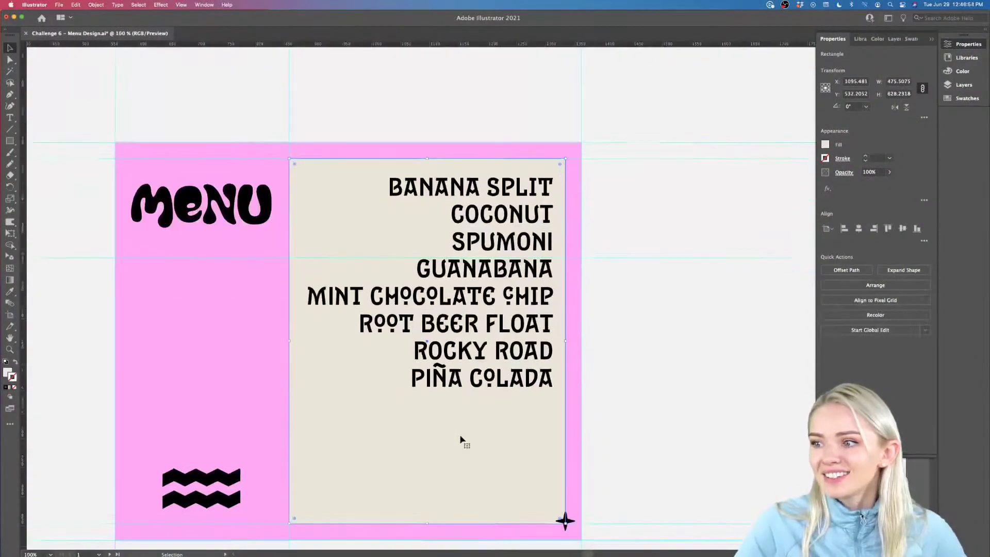
click(692, 363)
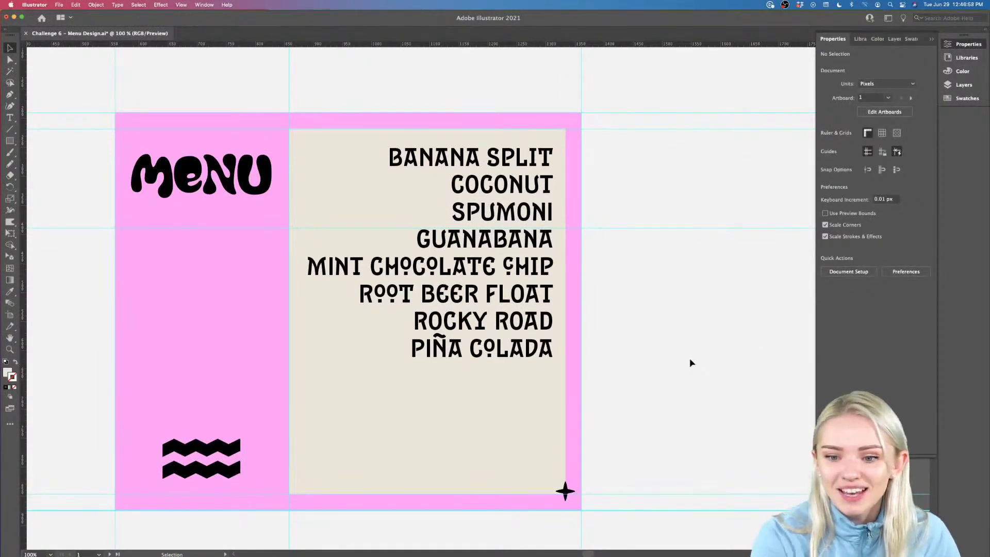
- Select the PINA COLADA text line and display the full glyph set of its Epitaph font
click(447, 303)
click(459, 355)
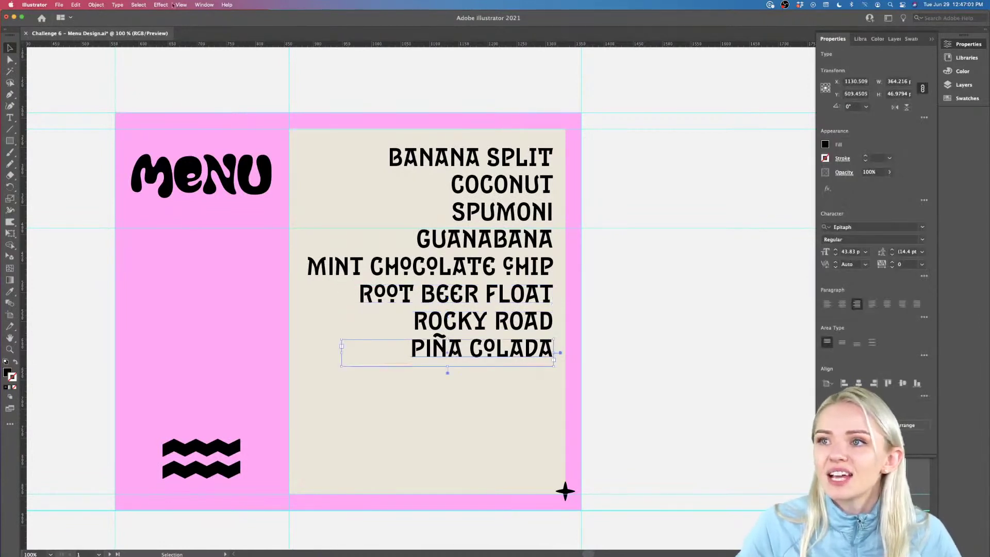
click(204, 5)
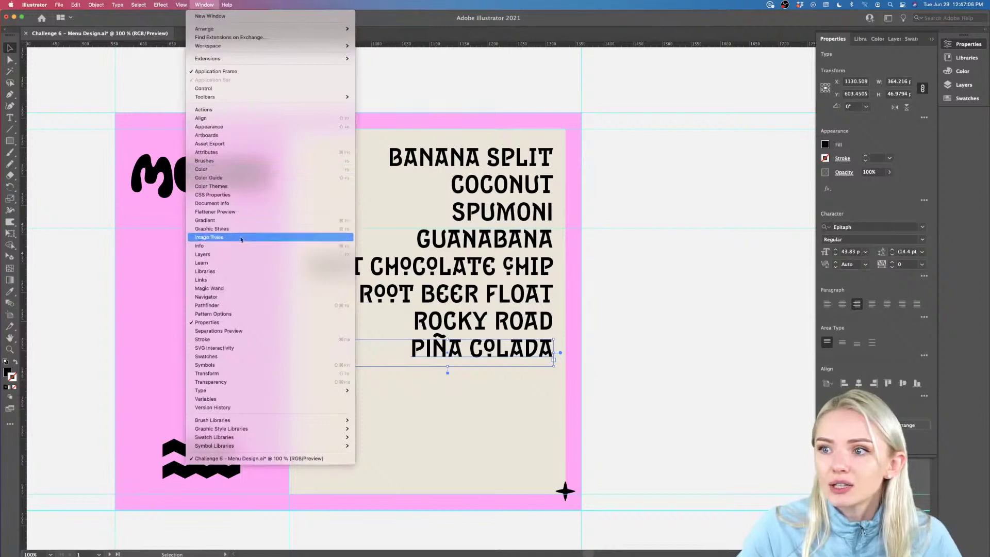
mouse_move(273, 390)
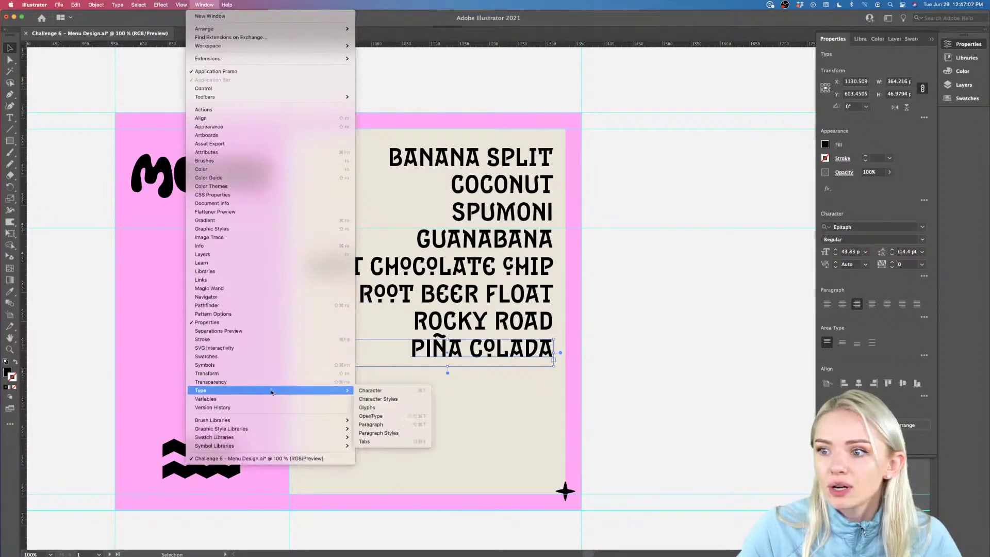
click(375, 409)
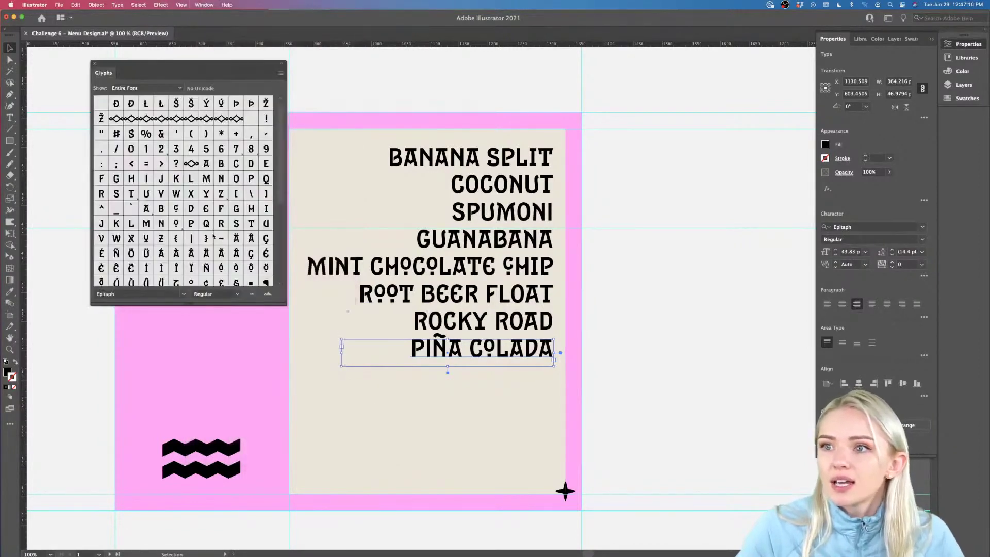
- Find the font's own Ñ glyph, insert it in place of the N in PINA, and close the glyph set
scroll(213, 235, down, 3)
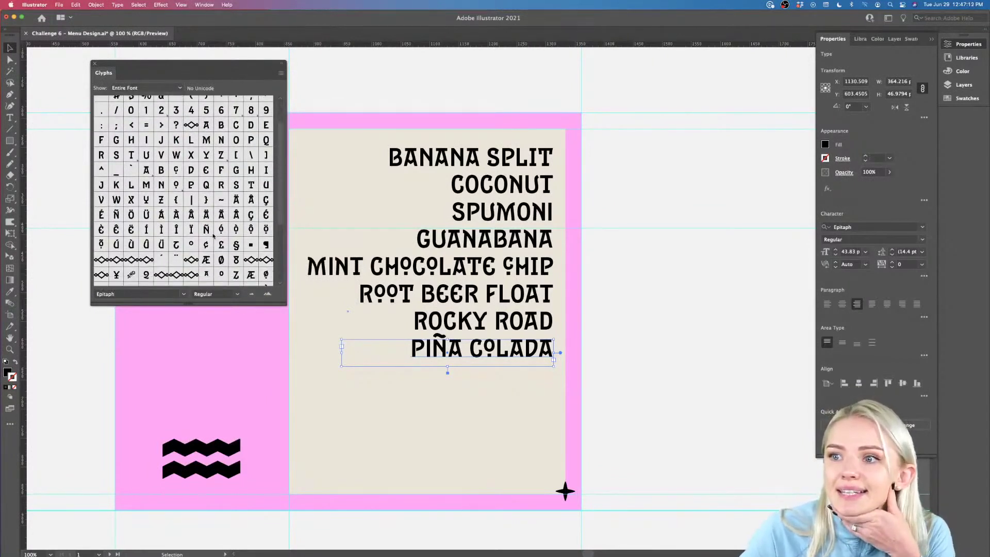
scroll(161, 189, down, 5)
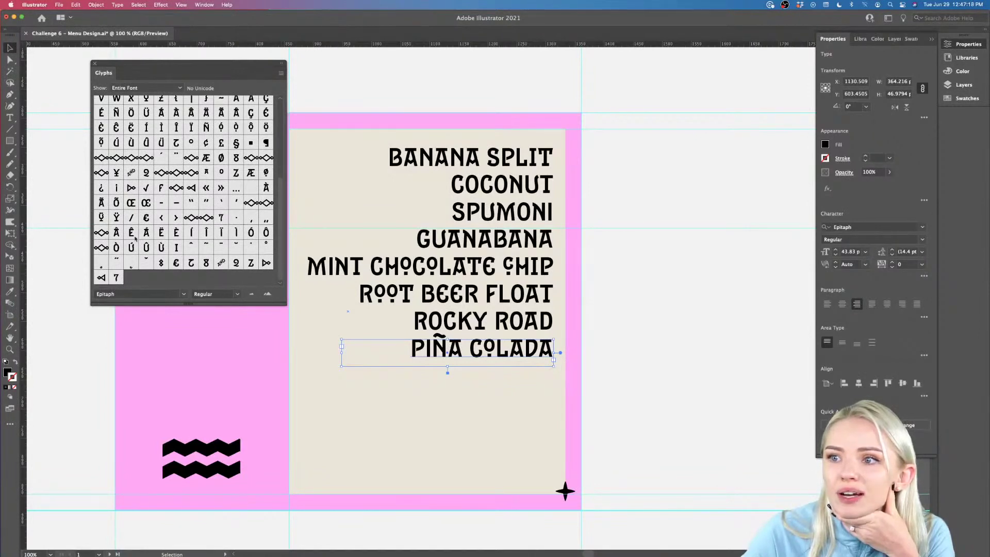
scroll(161, 241, up, 6)
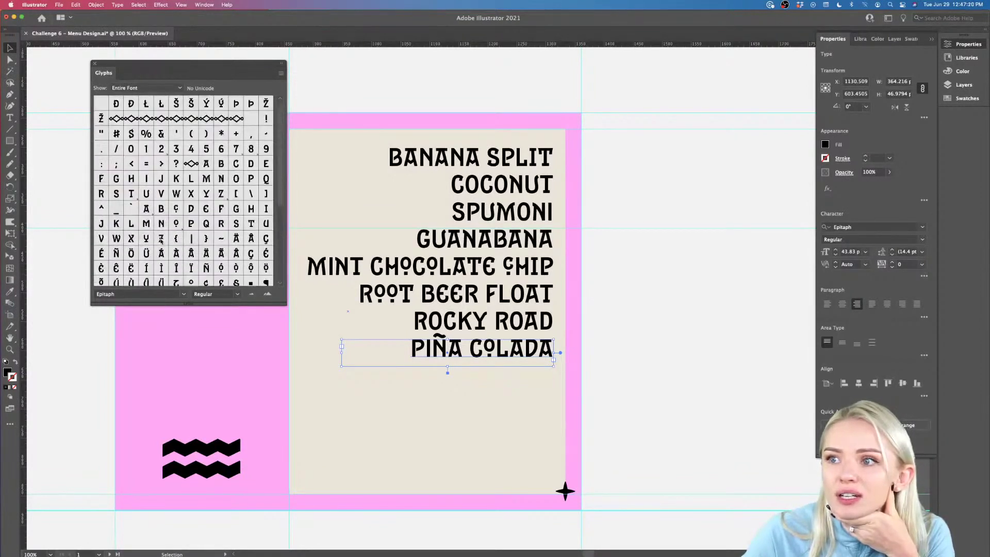
scroll(161, 242, down, 2)
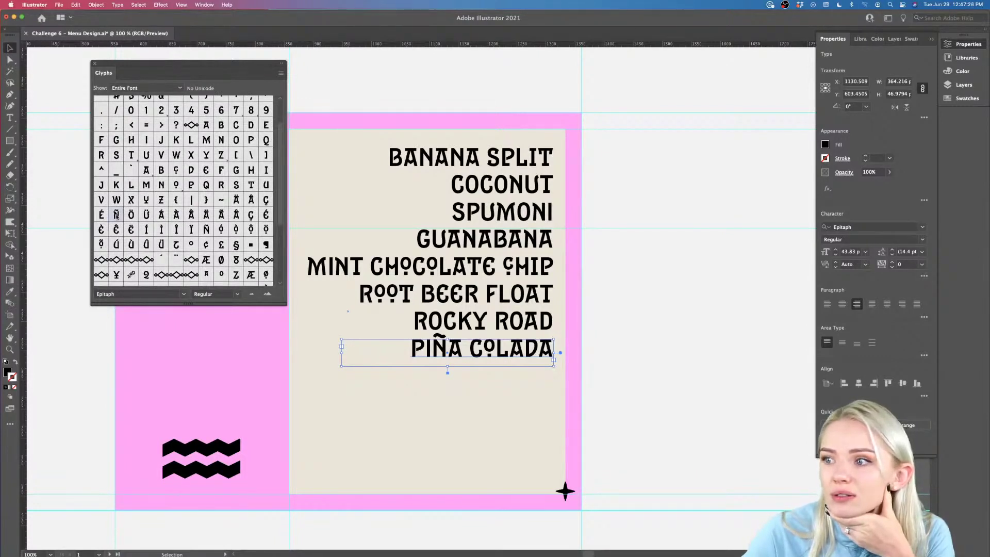
double_click(443, 347)
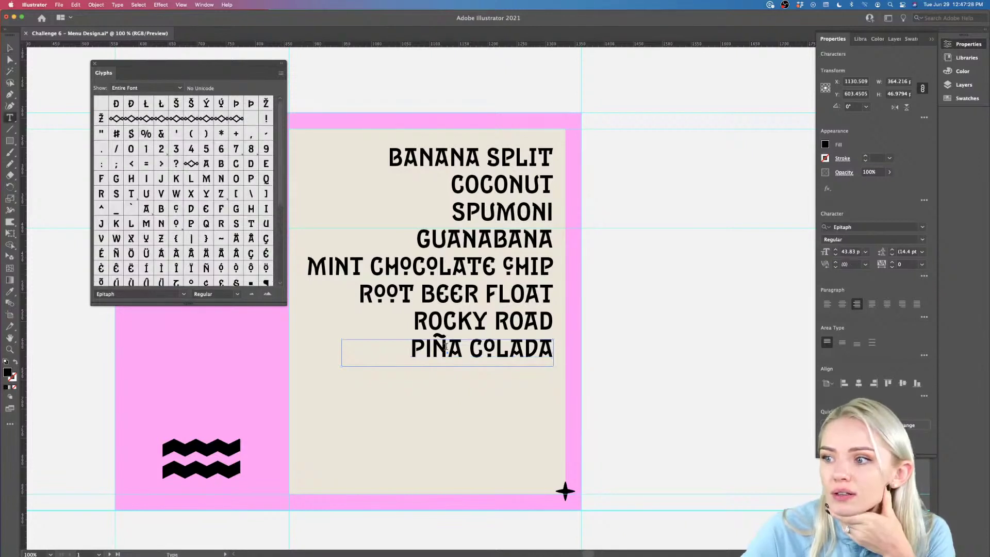
drag(447, 346, 432, 346)
key(BackSpace)
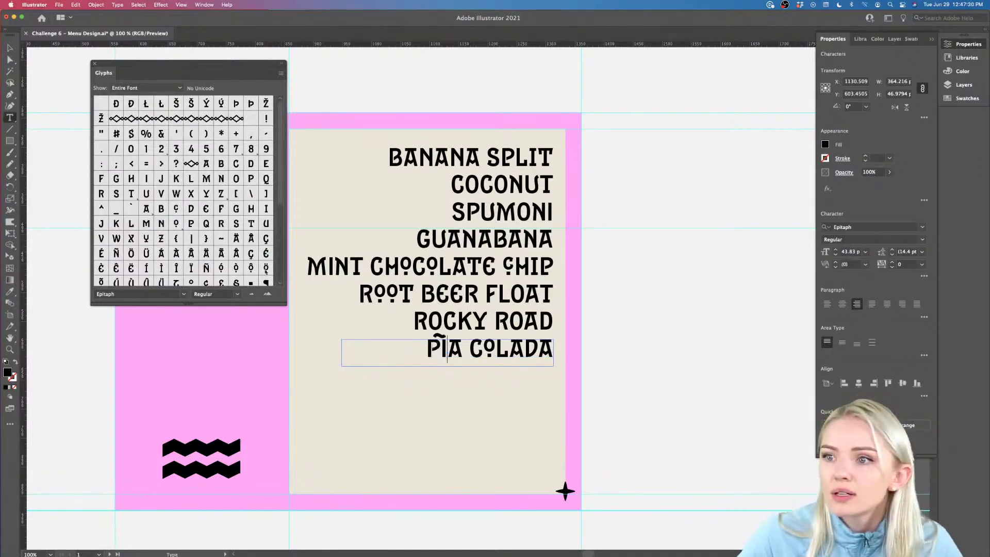
scroll(160, 230, down, 2)
double_click(116, 235)
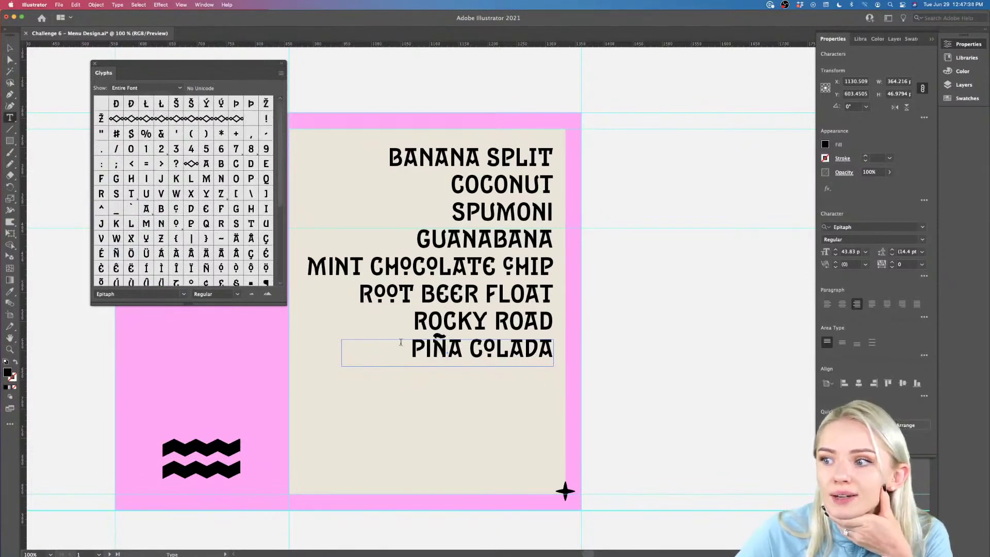
key(Escape)
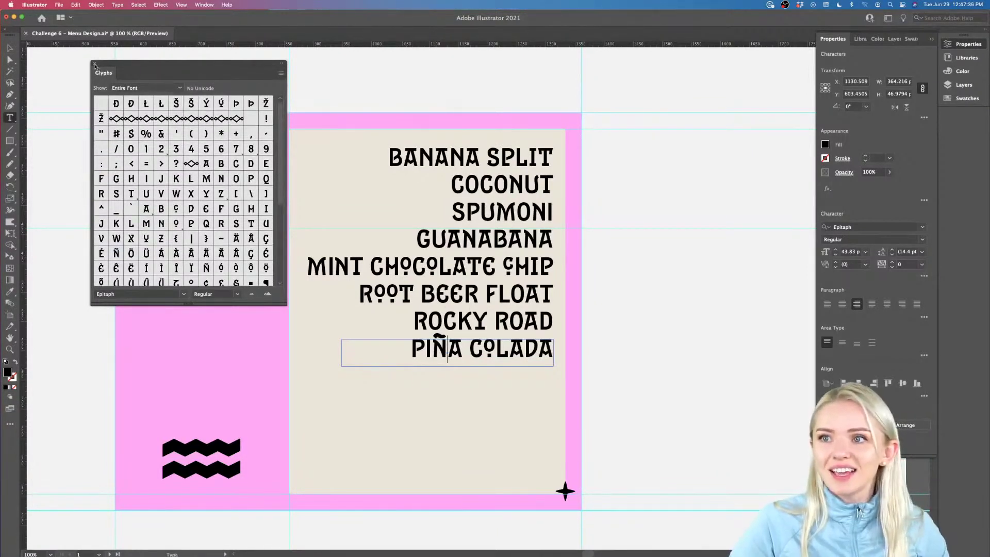
click(94, 62)
- Delete the hand-drawn tilde above the Ñ of PIÑA COLADA, leaving nothing selected
scroll(471, 340, up, 8)
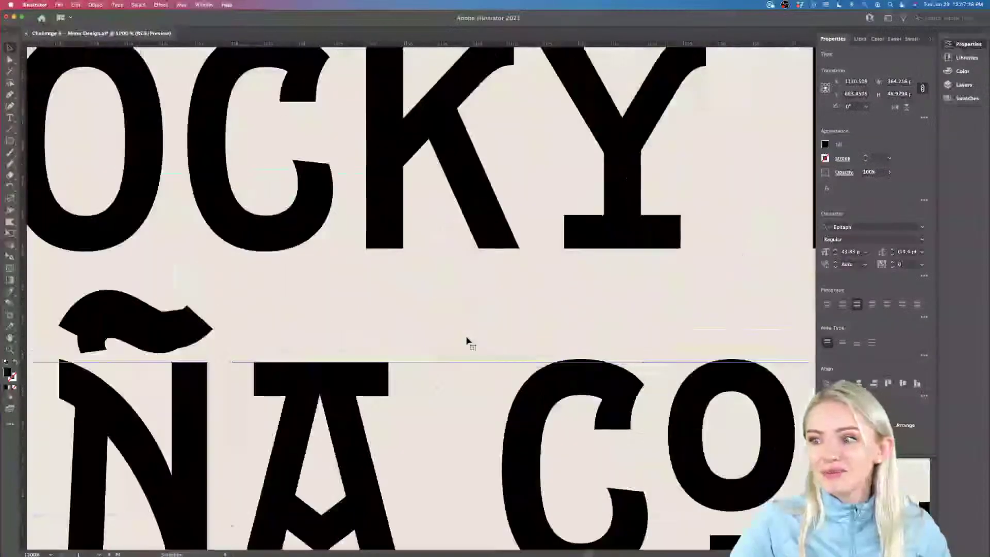
scroll(470, 340, left, 2)
scroll(470, 341, down, 1)
click(303, 242)
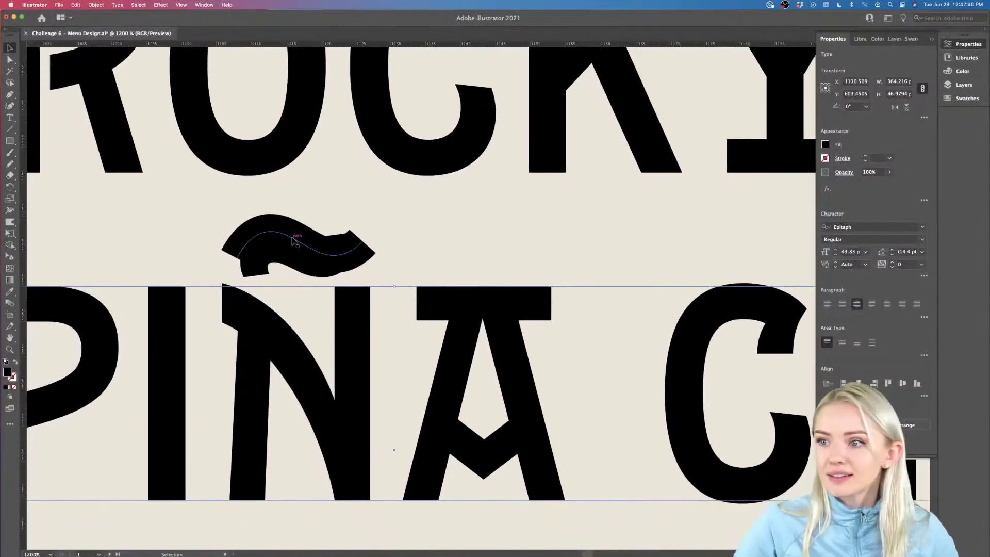
key(super+z)
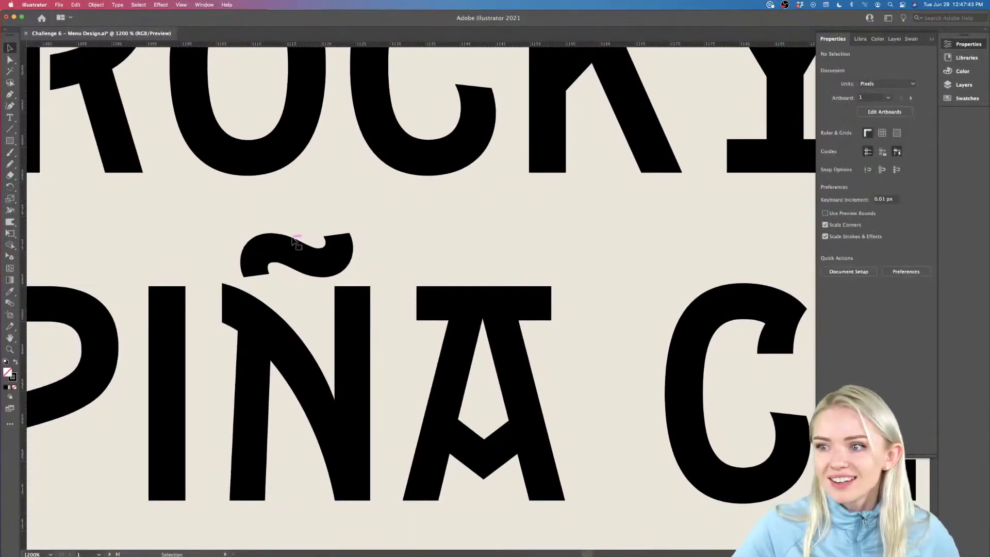
scroll(327, 258, down, 8)
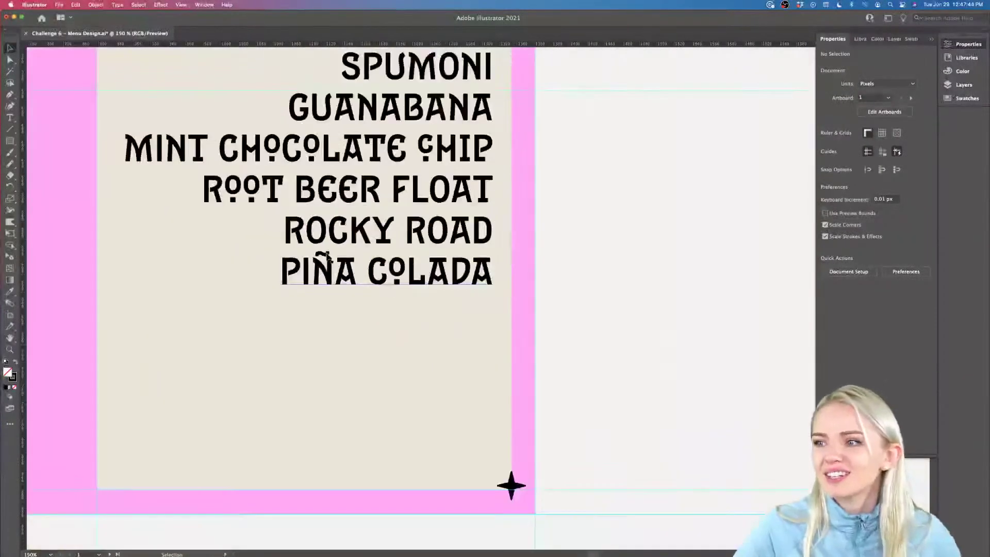
scroll(328, 258, down, 3)
scroll(330, 259, left, 4)
click(599, 354)
click(637, 352)
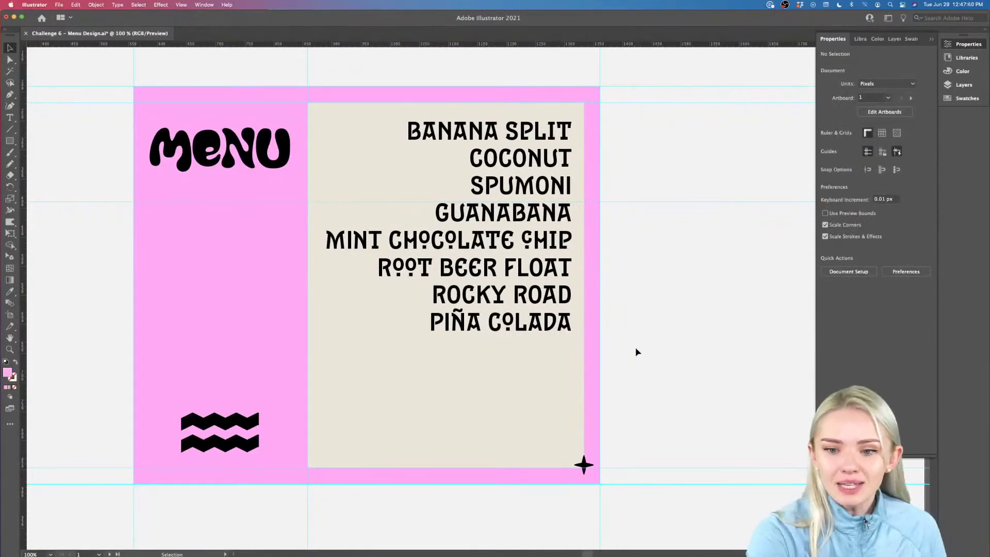
- Duplicate the PIÑA COLADA line directly below itself and change the copy's wording to PISTACHIO
drag(561, 332, 558, 360)
triple_click(558, 361)
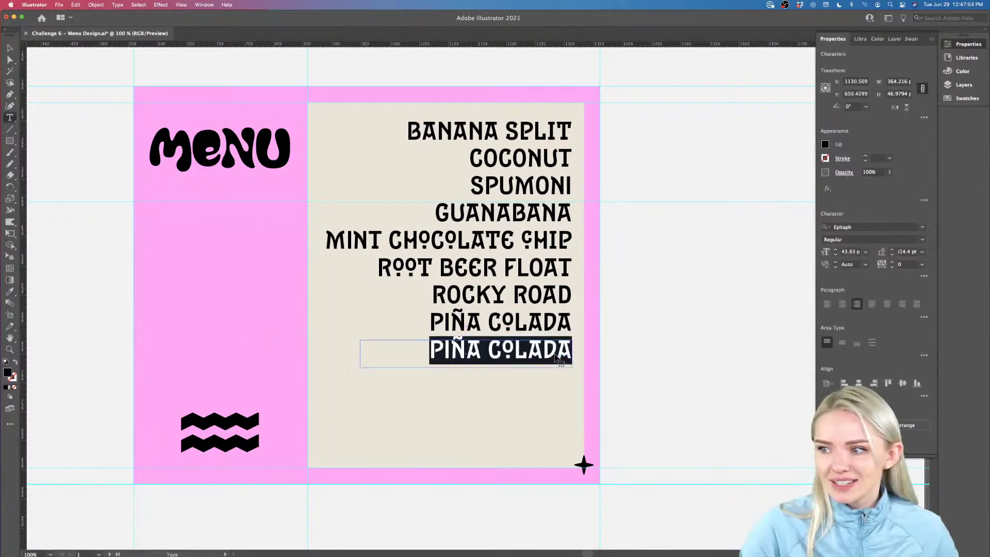
text(STACHIO)
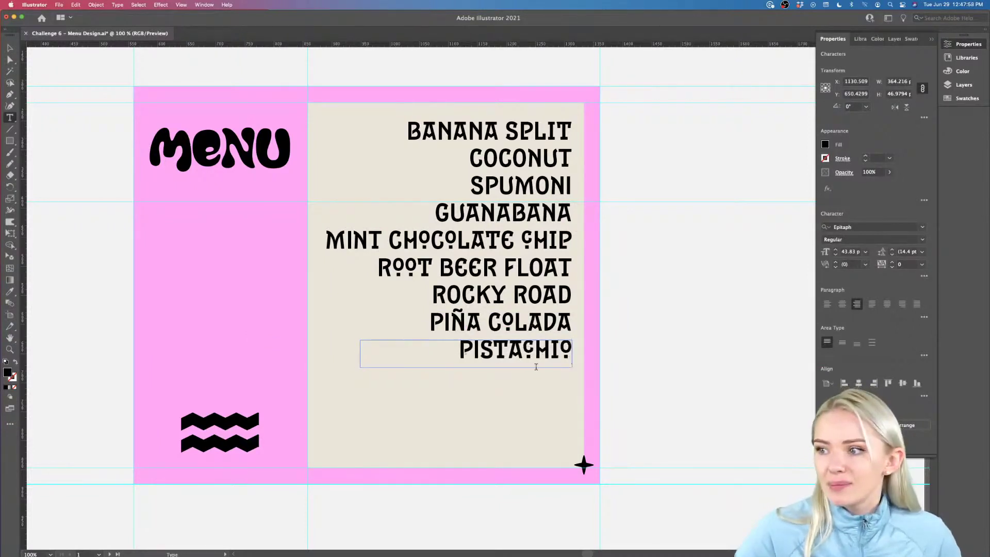
key(Escape)
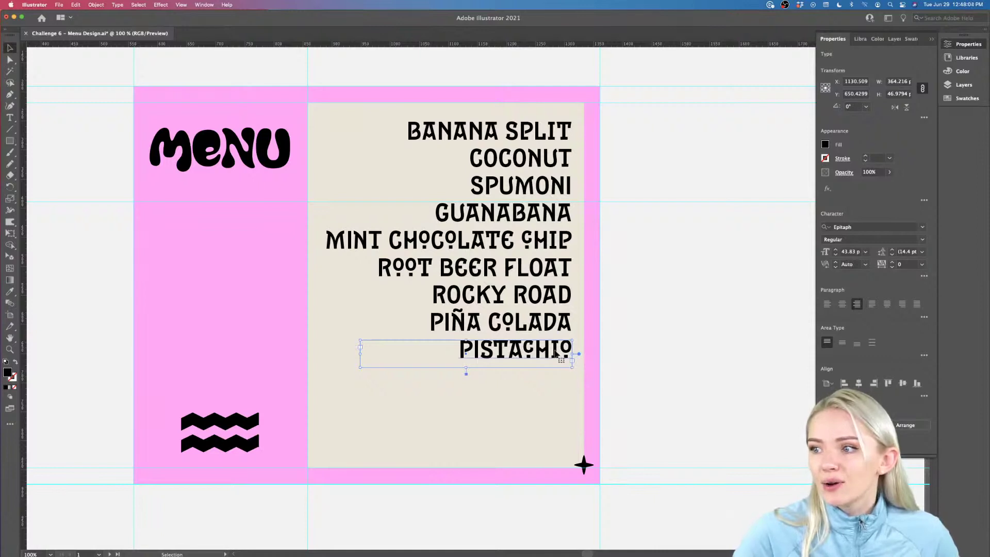
- Stretch all nine flavour text frames together to about 595 px overall height, spreading the lines evenly down to the beige panel's lower edge
shift+click(556, 328)
shift+click(556, 300)
shift+click(555, 269)
shift+click(553, 242)
shift+click(554, 217)
shift+click(553, 193)
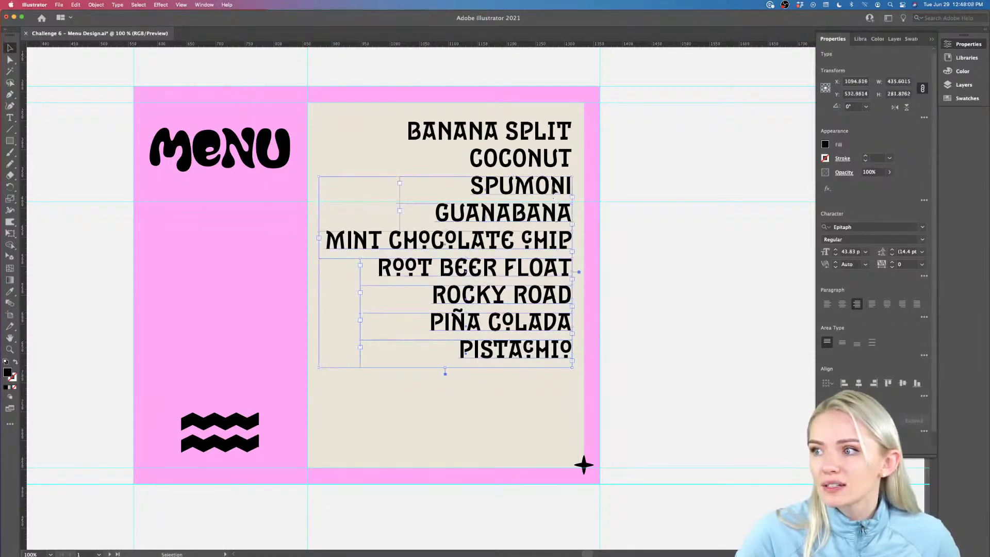
shift+click(553, 160)
shift+click(552, 133)
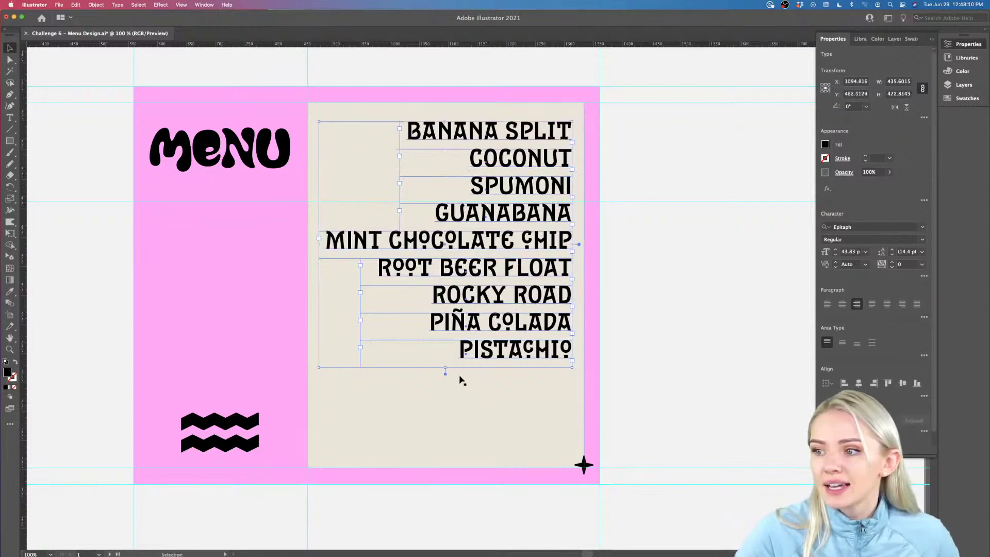
drag(445, 371, 440, 471)
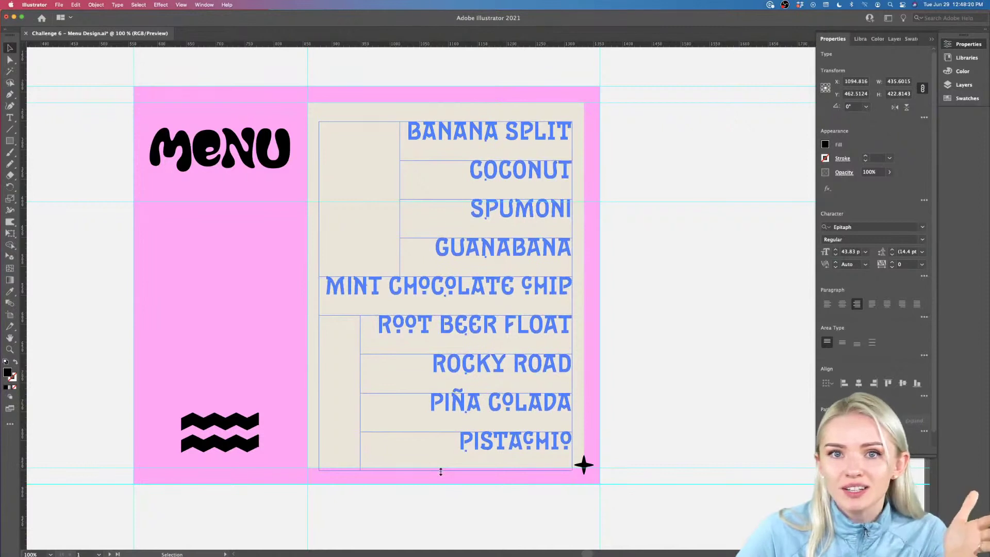
drag(441, 471, 441, 470)
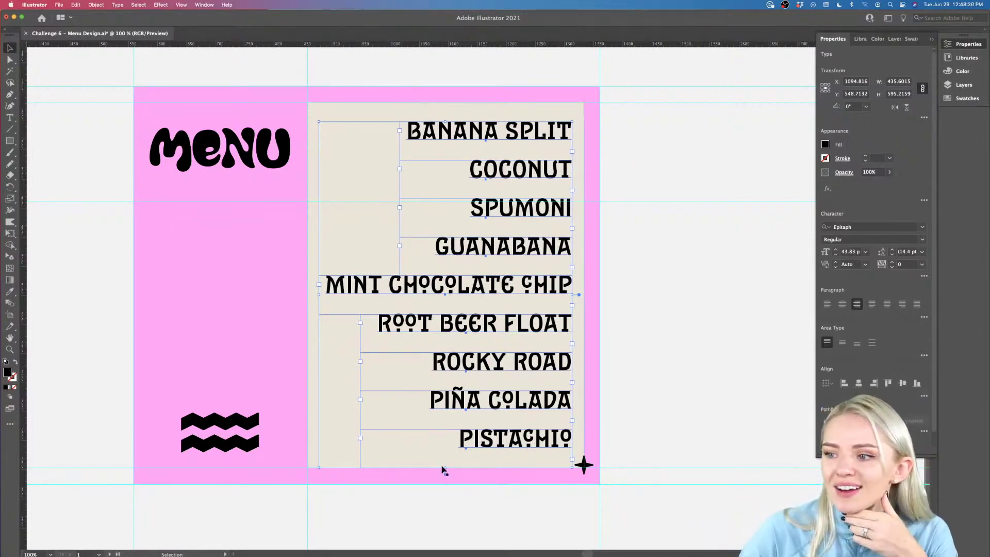
mouse_move(445, 469)
mouse_down()
mouse_move(445, 394)
mouse_move(445, 472)
mouse_up()
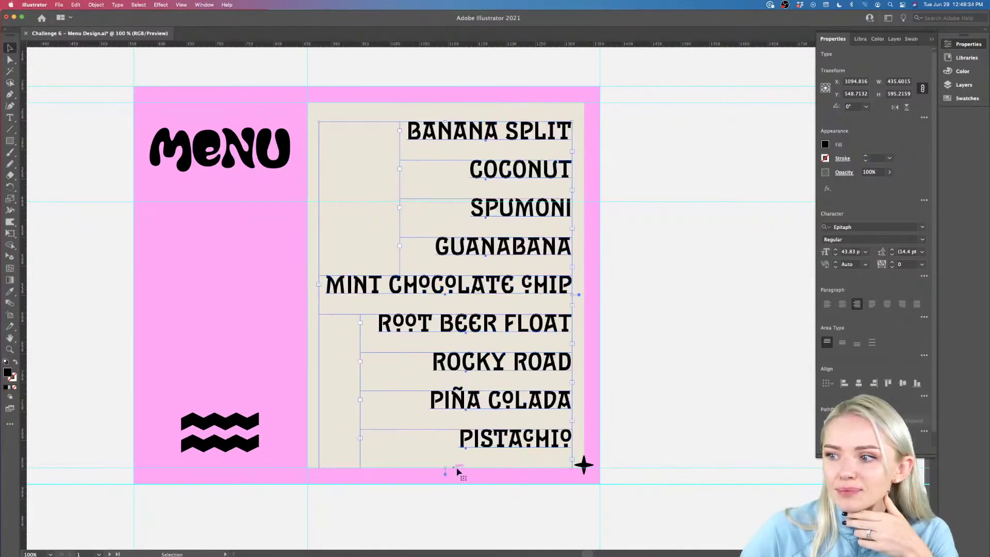
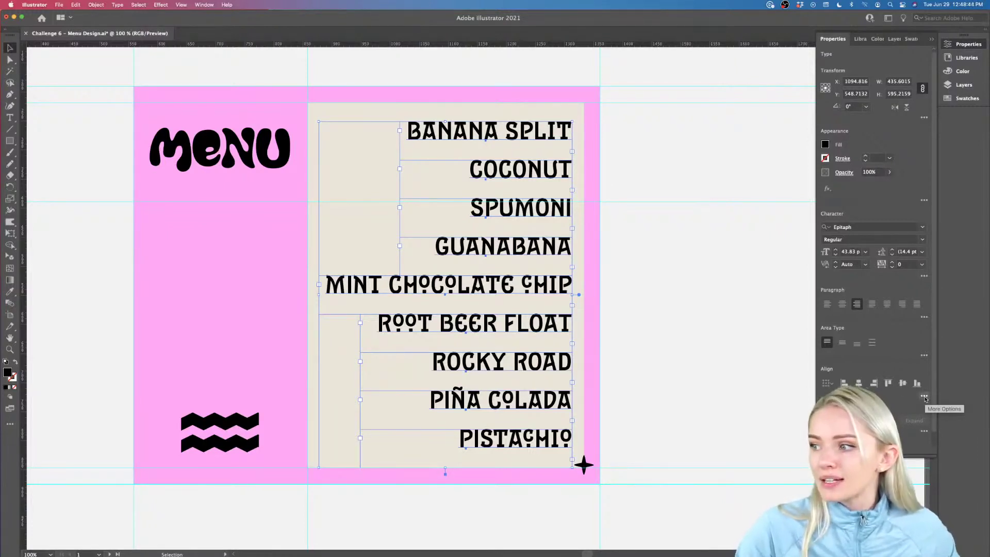
click(924, 397)
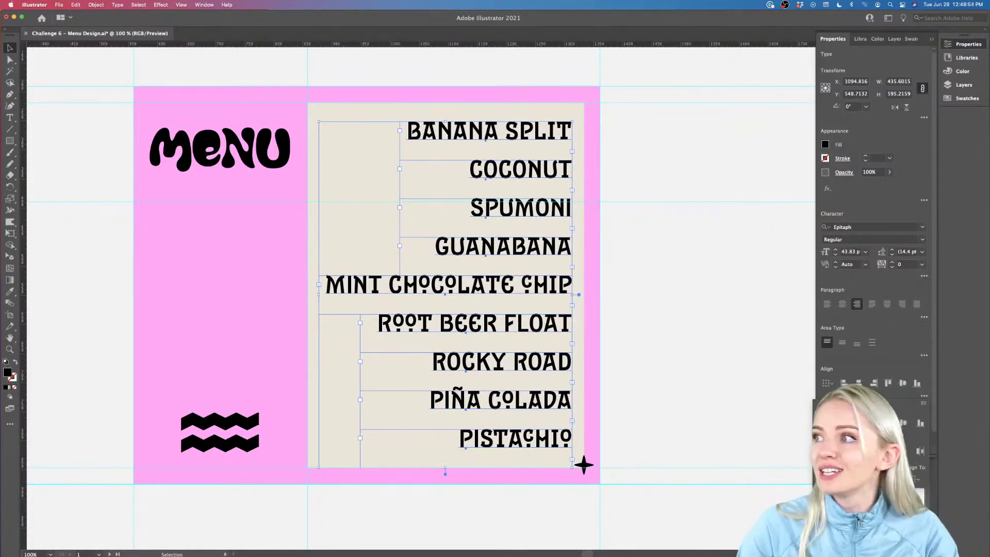
click(692, 250)
- Copy the chain of five narrowing ellipses from the design assets onto the pink area under MENU and bring it to the front
key(super+minus)
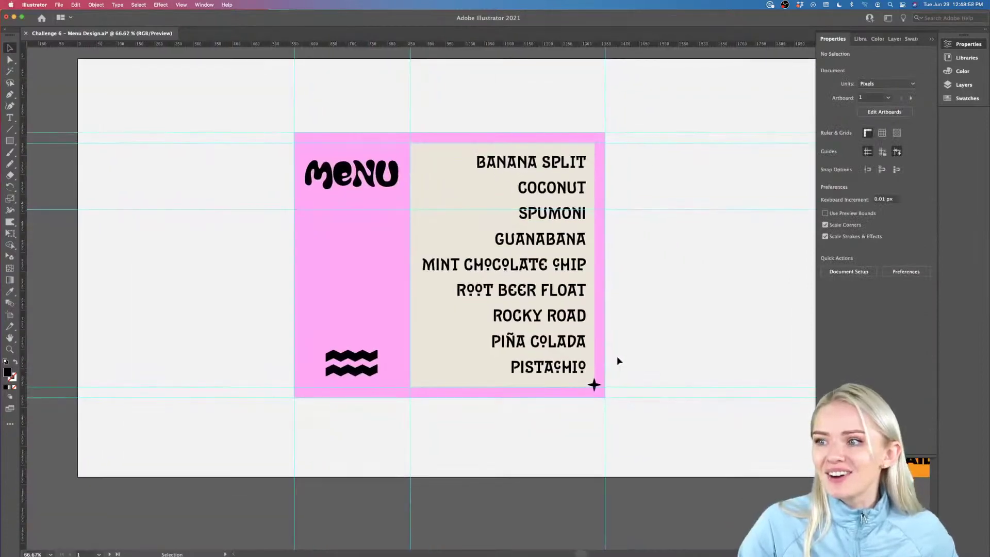
scroll(659, 372, right, 5)
key(super+minus)
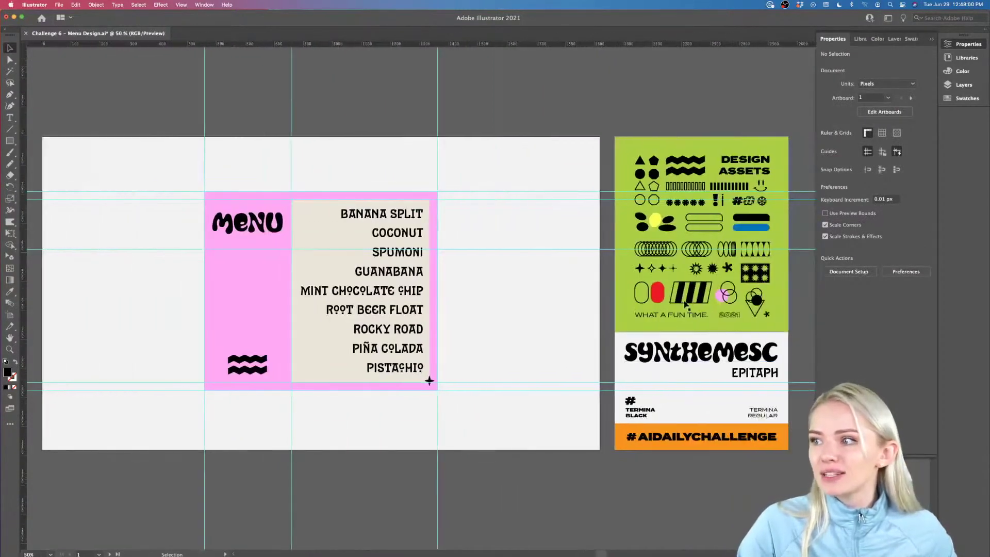
click(699, 253)
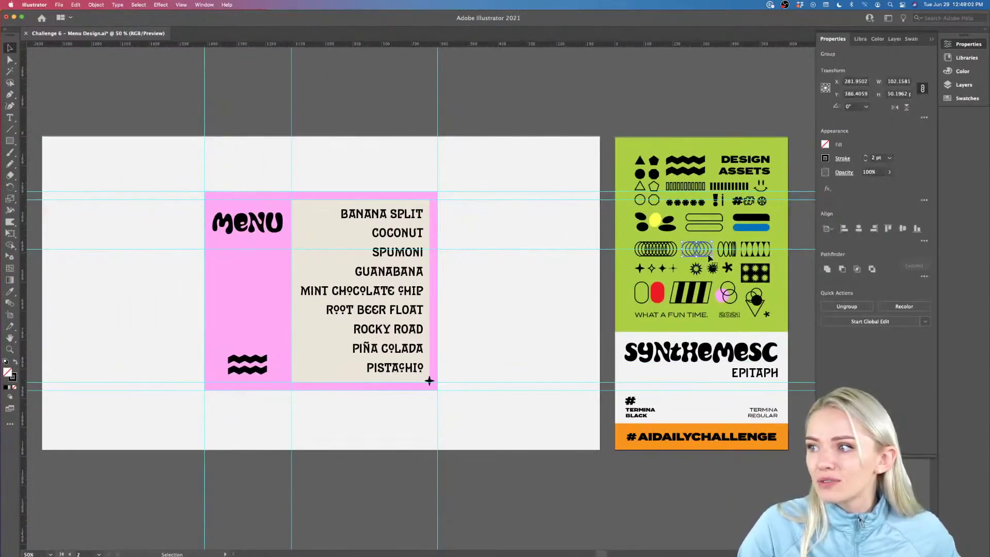
drag(732, 257, 248, 312)
right_click(249, 315)
mouse_move(273, 434)
click(351, 434)
scroll(248, 306, up, 2)
drag(263, 298, 330, 260)
key(super+z)
- Turn off Scale Strokes & Effects in the Scale options for the ellipse group, keeping its size at 100%
scroll(246, 317, up, 6)
scroll(246, 320, left, 3)
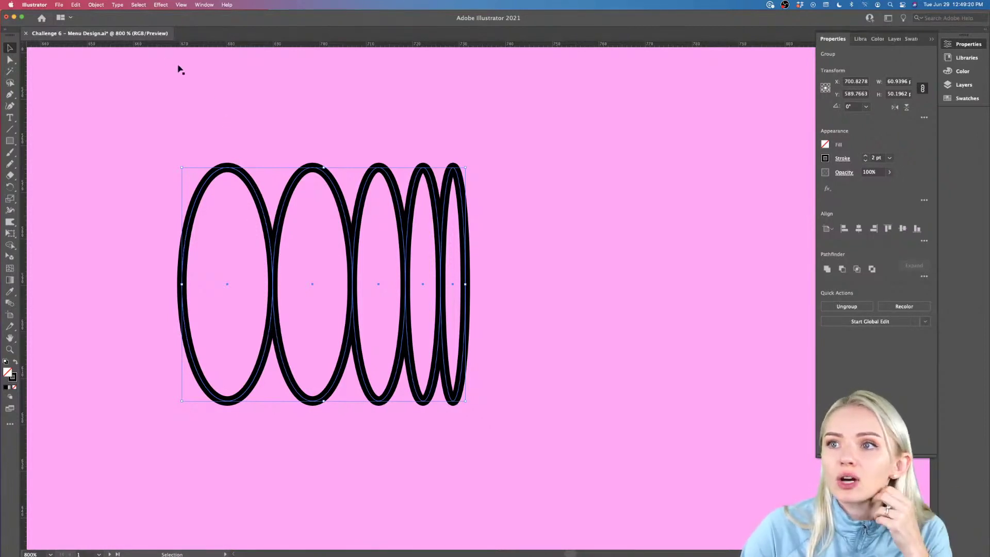
click(103, 6)
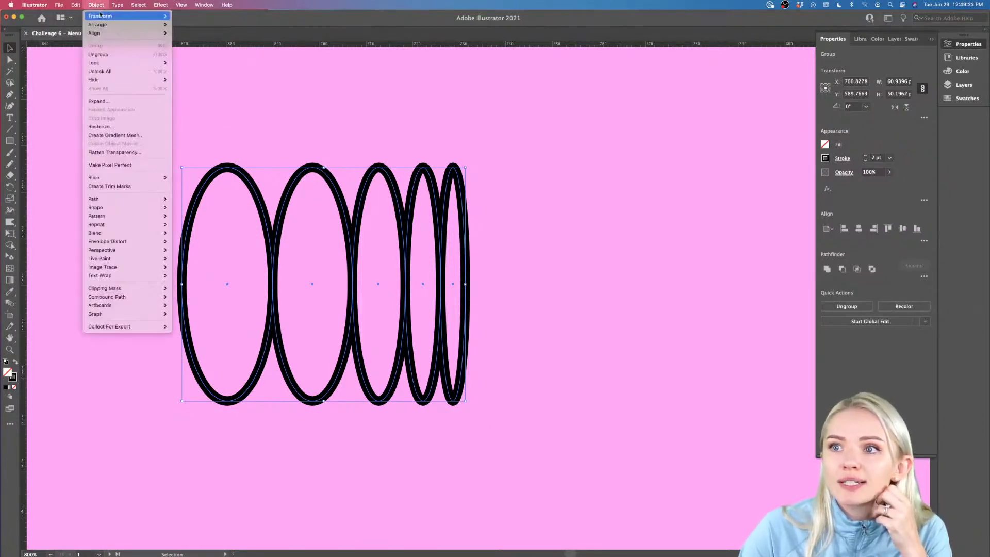
mouse_move(118, 16)
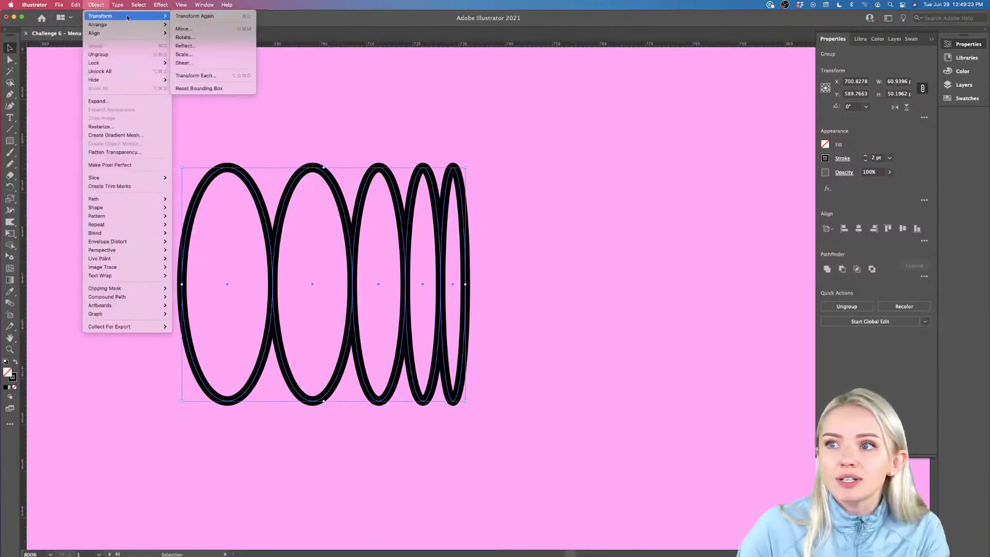
click(195, 59)
drag(423, 174, 645, 184)
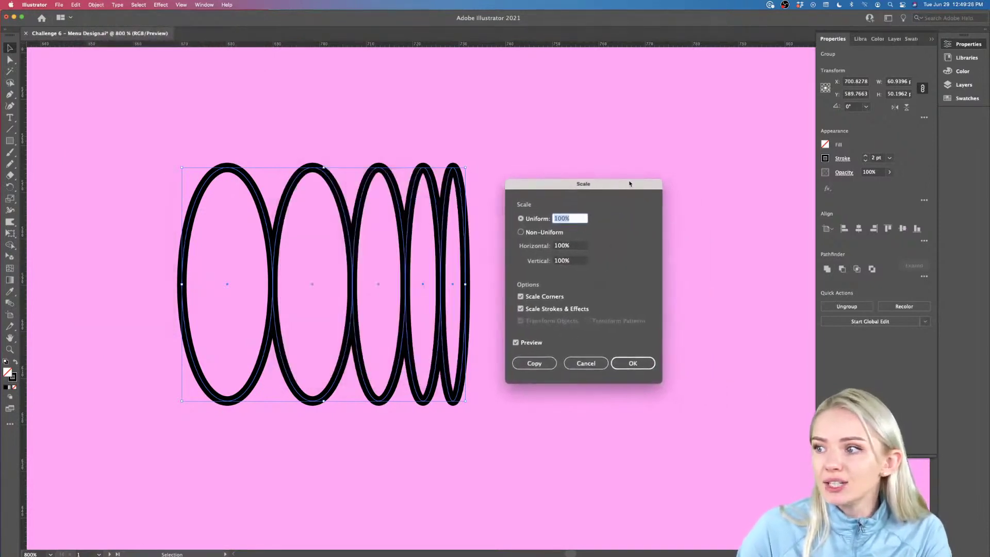
click(519, 309)
click(624, 363)
- Rotate the ellipse group 180° and enlarge it proportionally to the pink column's full width, about 296 by 244 px
scroll(564, 339, down, 4)
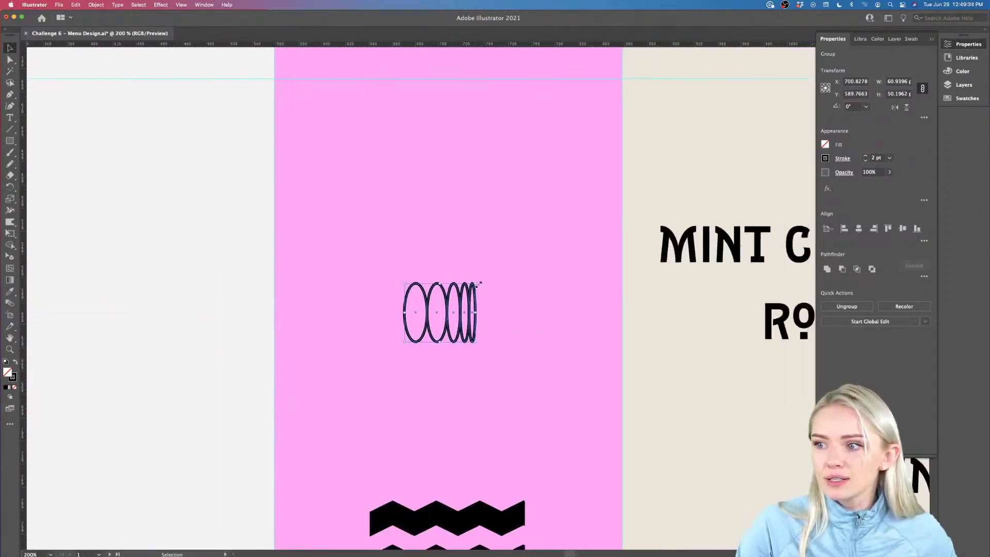
drag(479, 283, 481, 282)
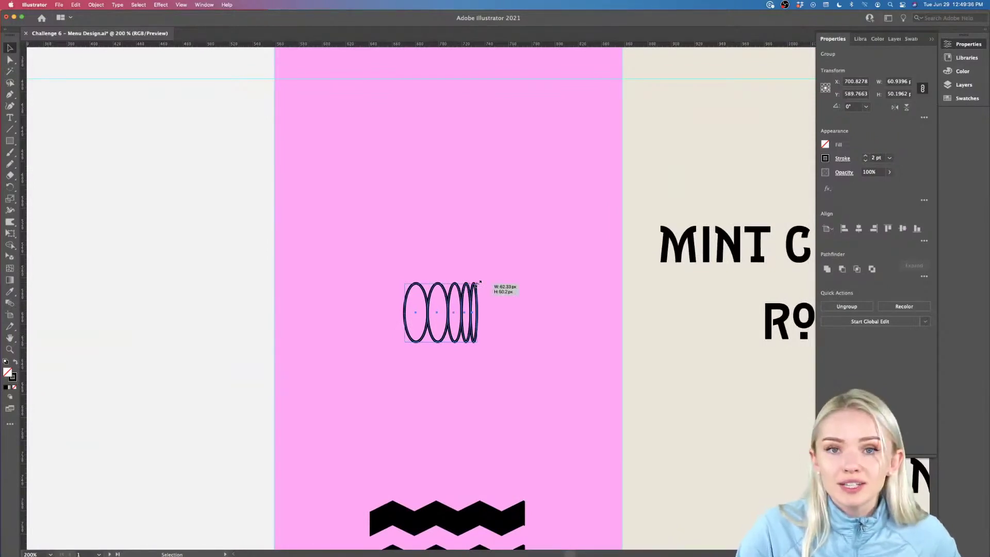
drag(480, 283, 680, 162)
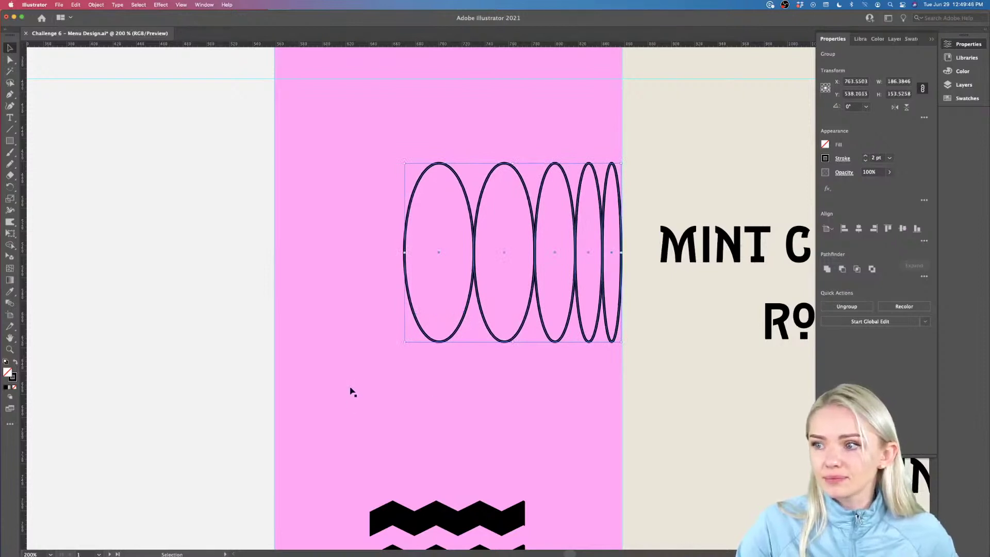
drag(430, 357, 638, 202)
drag(556, 293, 433, 312)
drag(496, 259, 621, 251)
- Move the zigzag pair onto the beige panel and lower the ellipse group to the bottom of the pink column
key(super+minus)
key(super+minus)
key(super+minus)
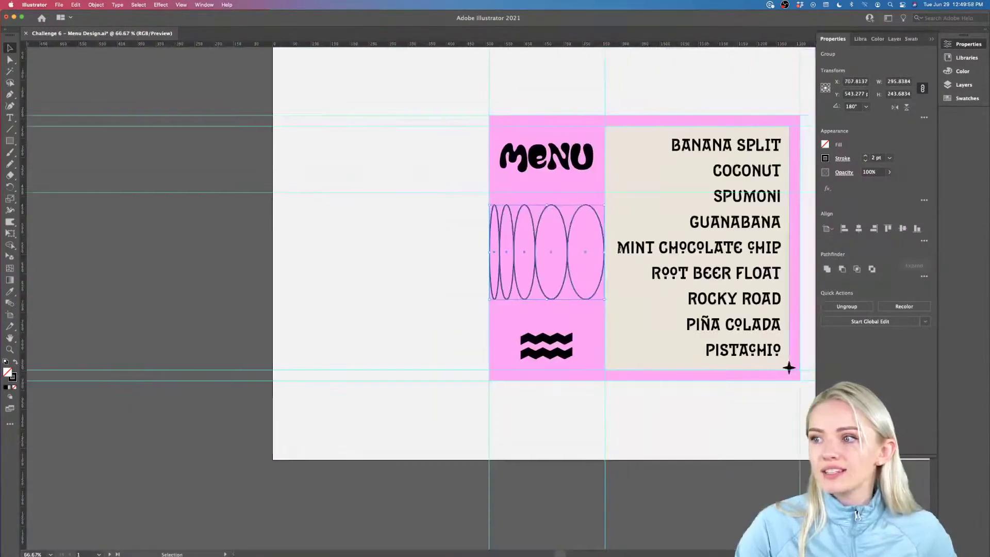
click(458, 341)
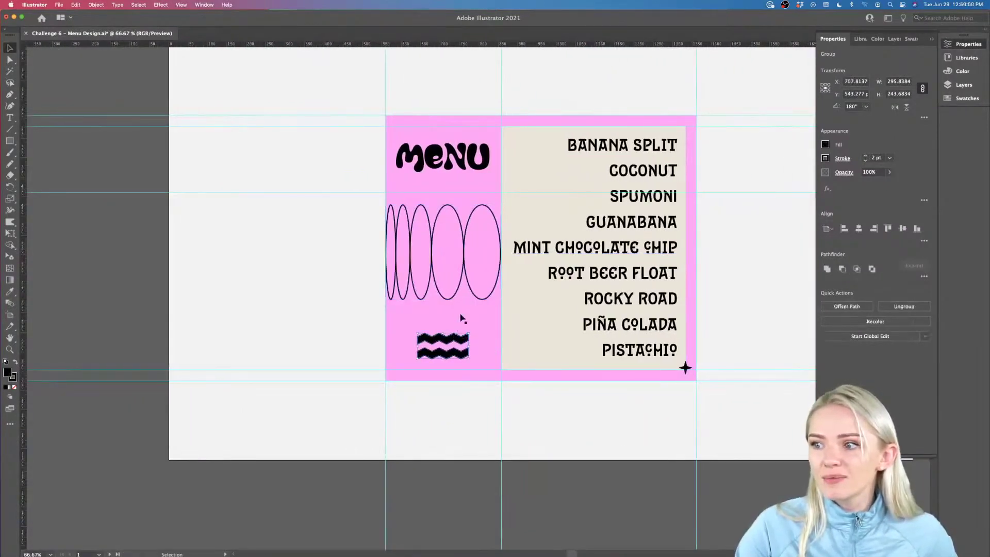
drag(456, 342, 550, 311)
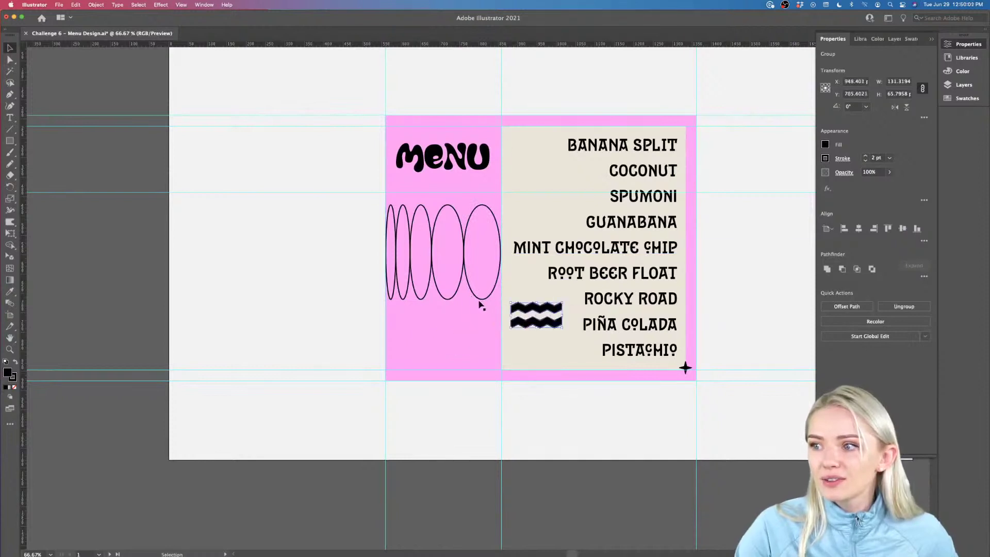
drag(481, 310, 480, 382)
click(554, 325)
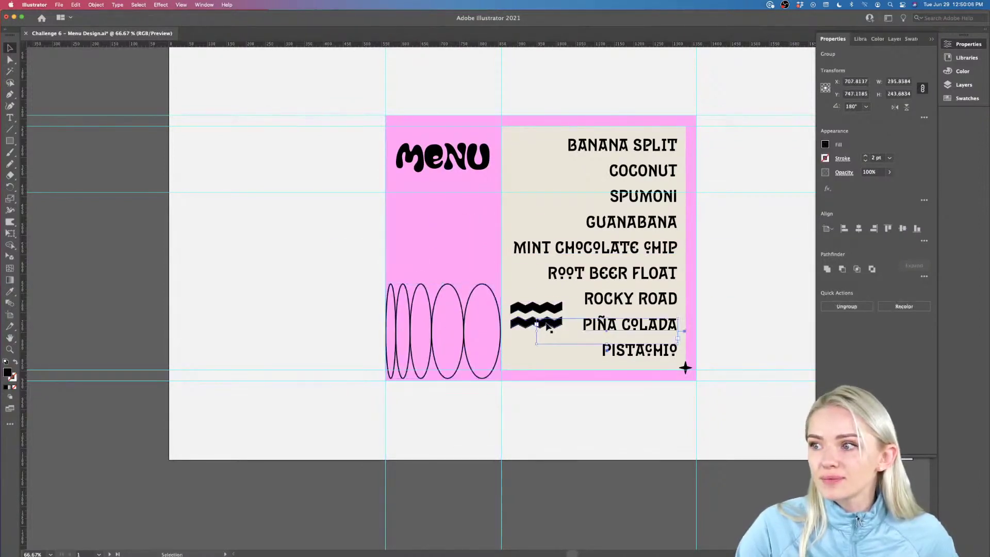
key(super+z)
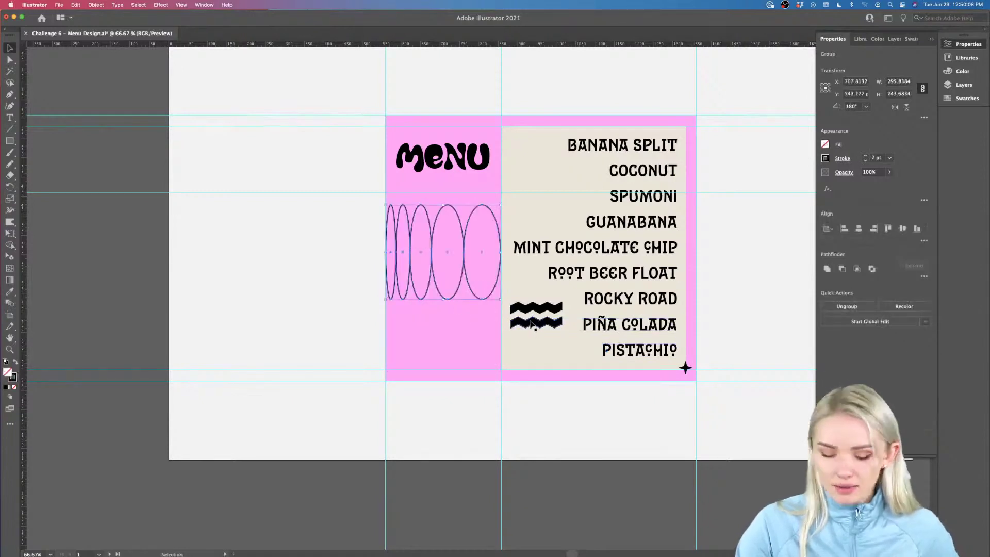
key(super+shift+z)
- Place the zigzag pair in the beige panel's upper-left corner at about 84 by 42 px, with a 0.5 pt stroke
drag(517, 325, 514, 144)
scroll(541, 135, up, 5)
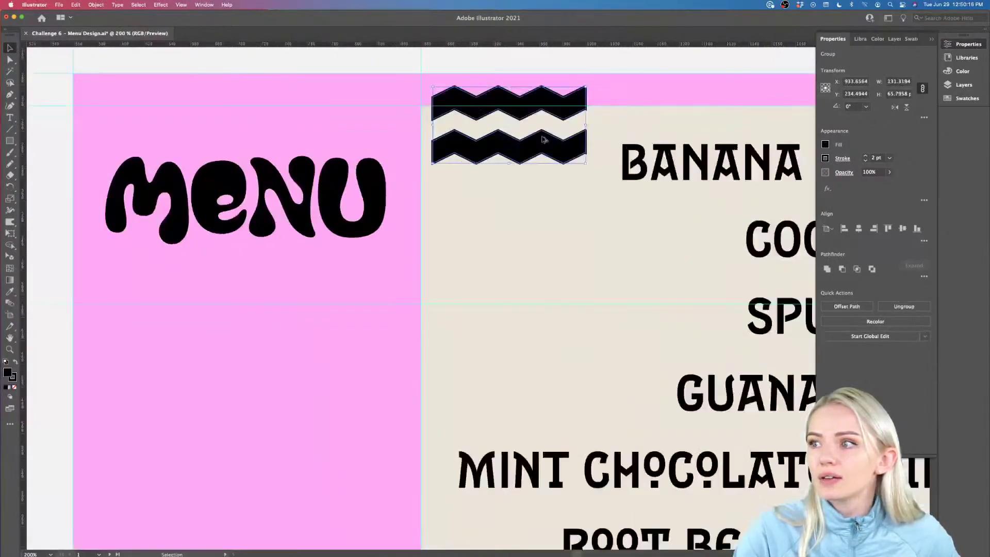
scroll(544, 139, right, 2)
scroll(544, 139, up, 2)
mouse_move(540, 192)
mouse_down()
mouse_move(487, 165)
mouse_move(474, 190)
mouse_up()
click(864, 160)
click(865, 160)
- Recolour the zigzag pair with the menu's pink background using the Eyedropper, leaving nothing selected
key(i)
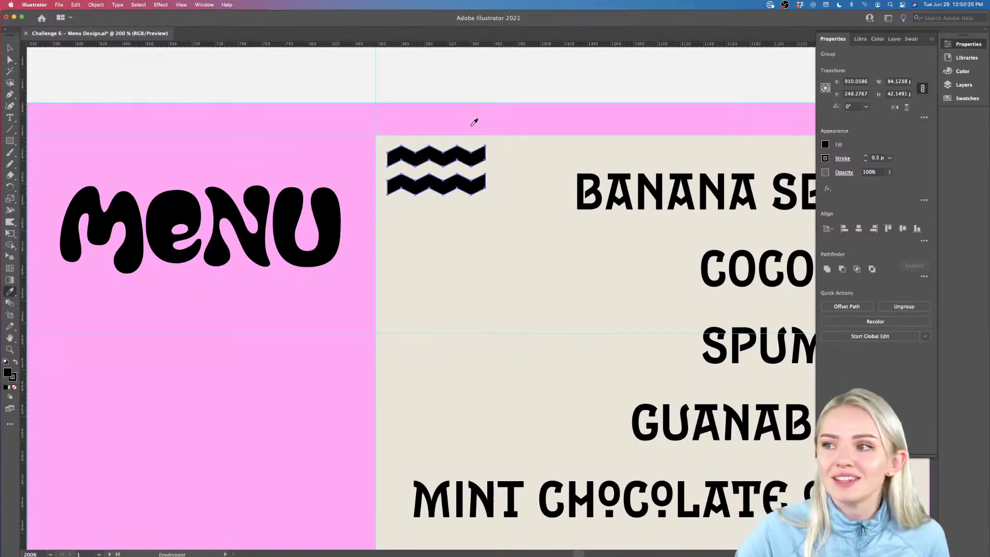
click(474, 122)
key(v)
key(super+1)
scroll(619, 258, down, 1)
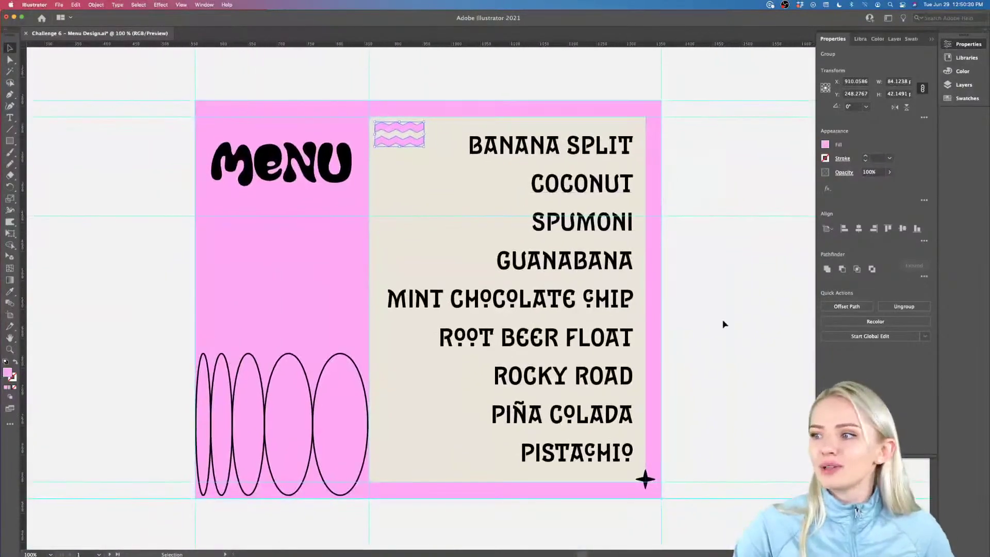
click(478, 212)
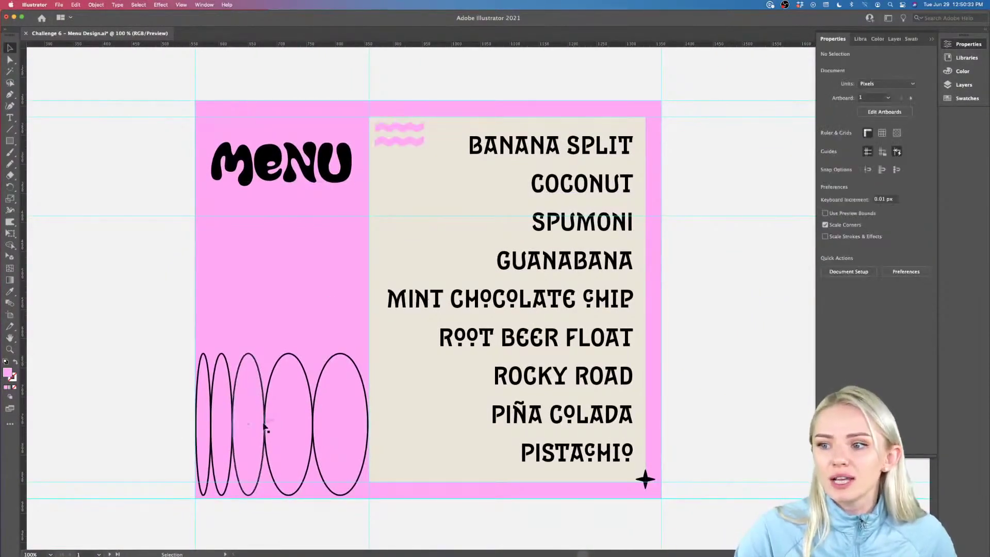
- Give the outlined ellipses the beige panel's fill with no stroke by sampling the panel with the Eyedropper
click(265, 427)
scroll(265, 426, down, 1)
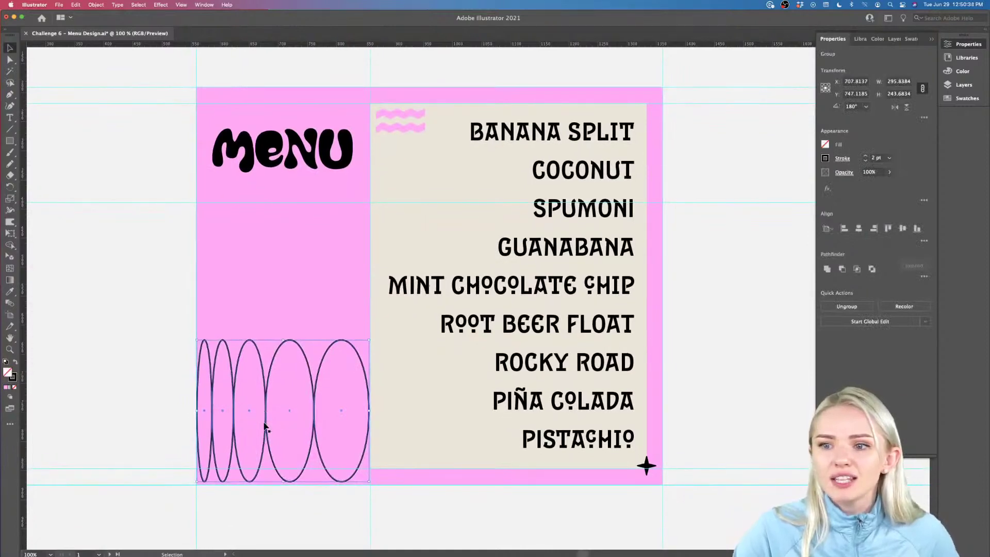
key(super+equal)
click(14, 377)
scroll(367, 378, right, 3)
key(i)
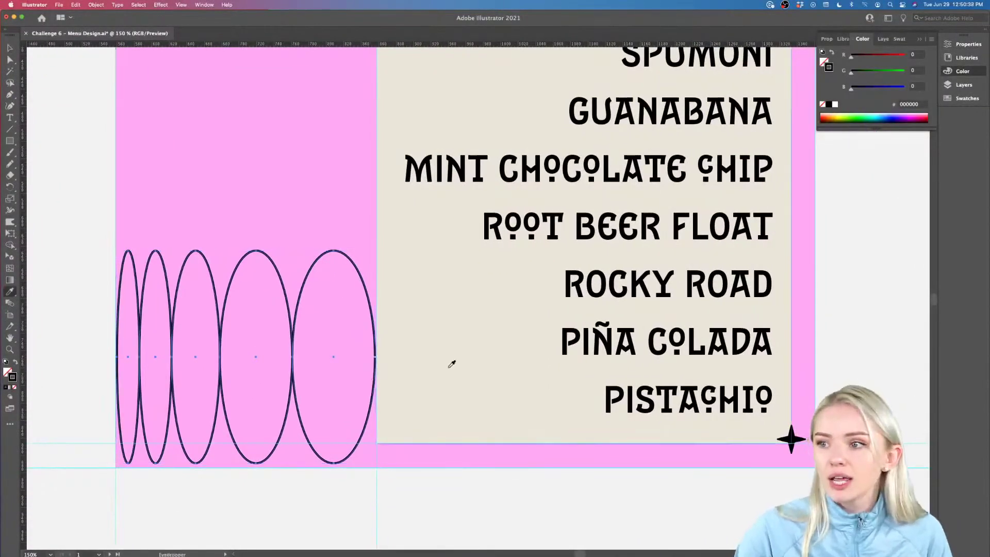
click(450, 367)
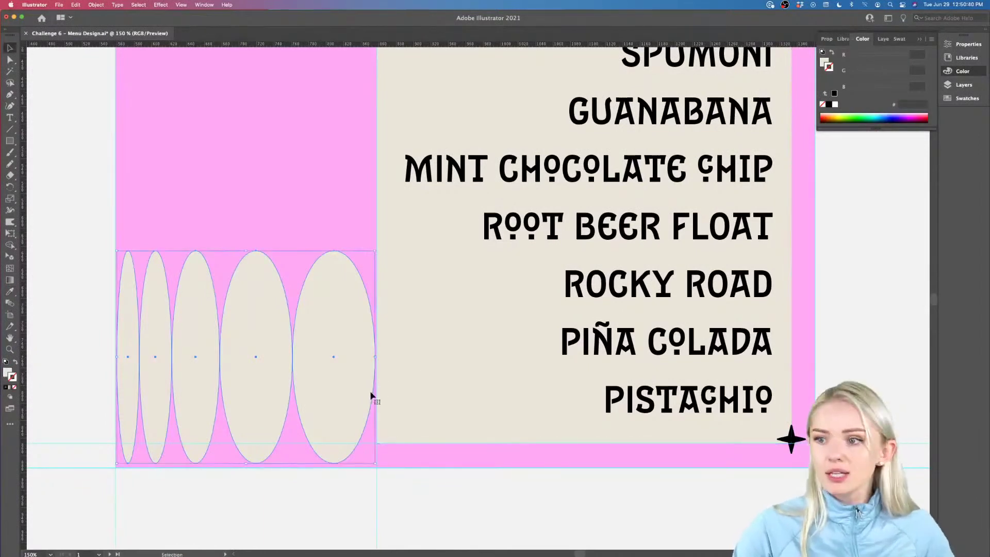
key(v)
key(super+minus)
click(413, 504)
key(super+minus)
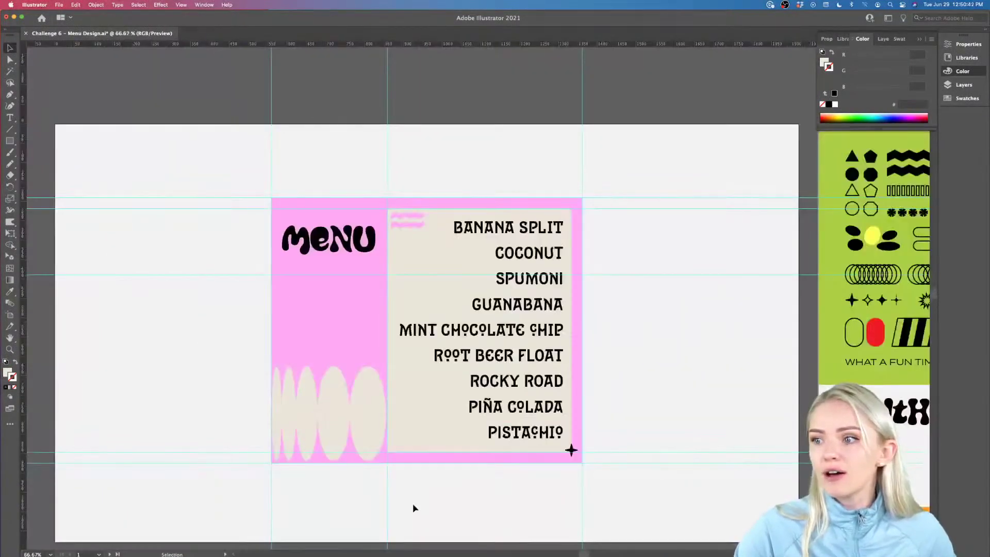
- Align the ellipse group's base with the beige panel's lower edge and widen it to meet the panel's side
mouse_move(338, 413)
mouse_down()
mouse_move(341, 252)
mouse_move(331, 442)
mouse_move(337, 419)
mouse_move(351, 414)
mouse_up()
scroll(320, 456, up, 4)
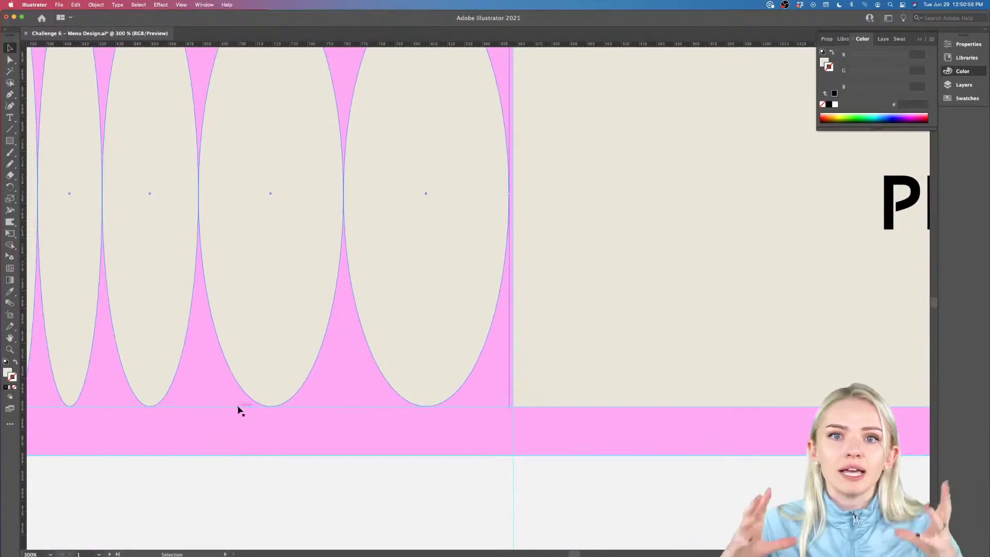
scroll(241, 411, down, 4)
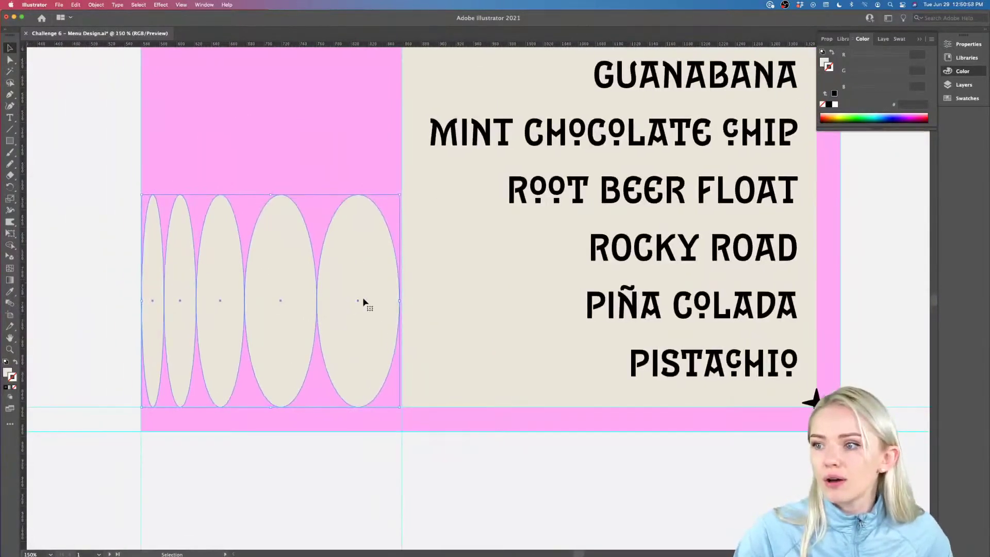
drag(400, 300, 402, 301)
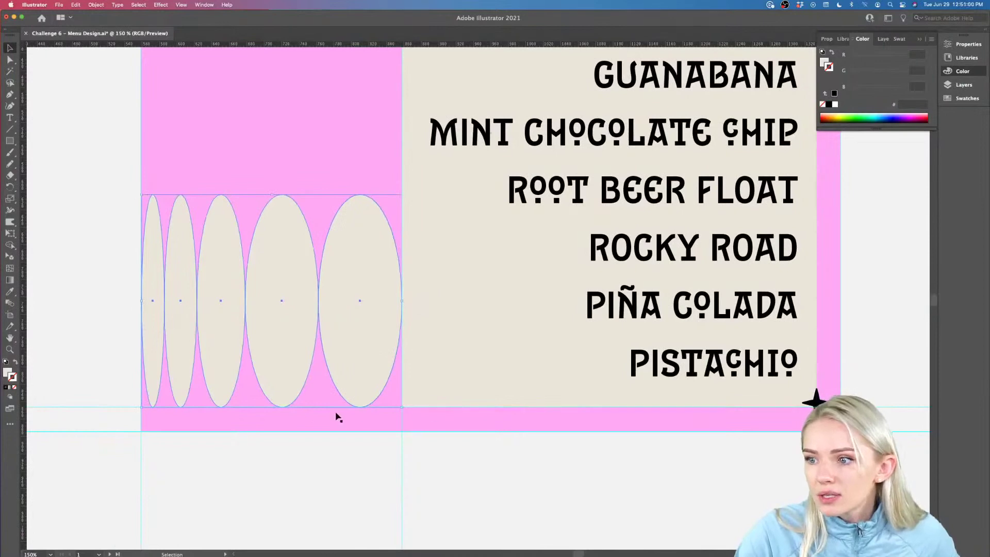
drag(273, 409, 273, 408)
click(446, 471)
scroll(446, 471, down, 3)
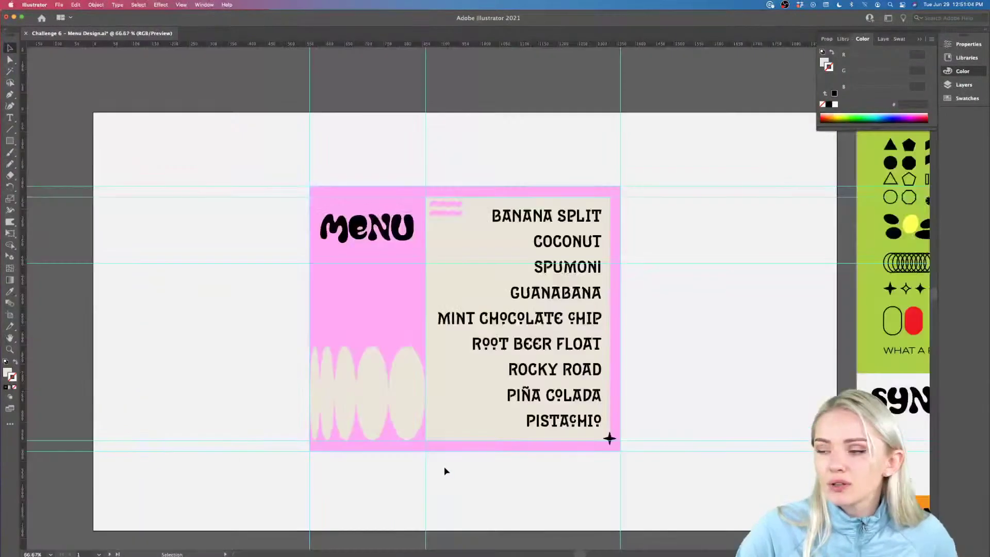
- Copy the solid black starburst from the design assets to the menu's upper-left corner, in front of the pink background
scroll(446, 471, right, 6)
scroll(445, 470, right, 1)
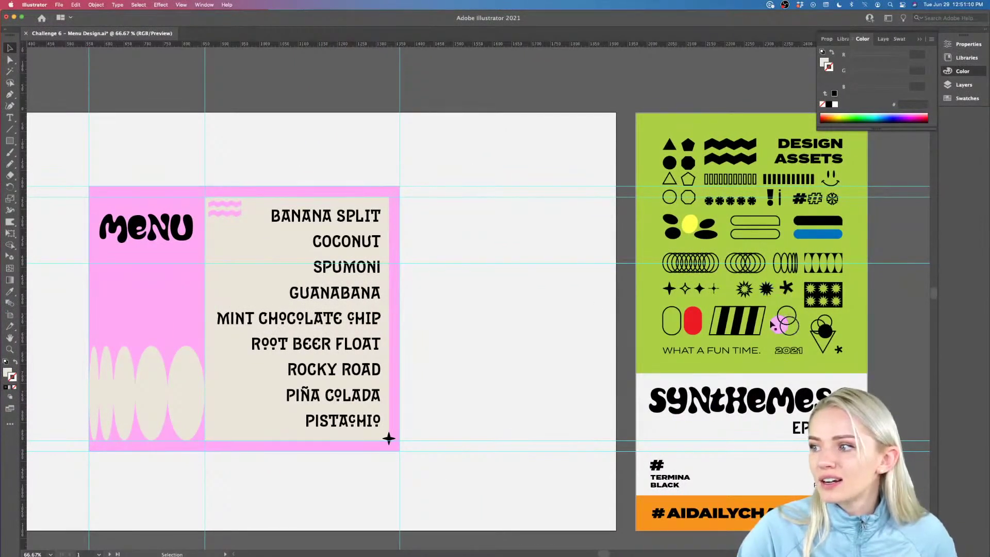
drag(815, 292, 169, 295)
right_click(169, 296)
mouse_move(207, 457)
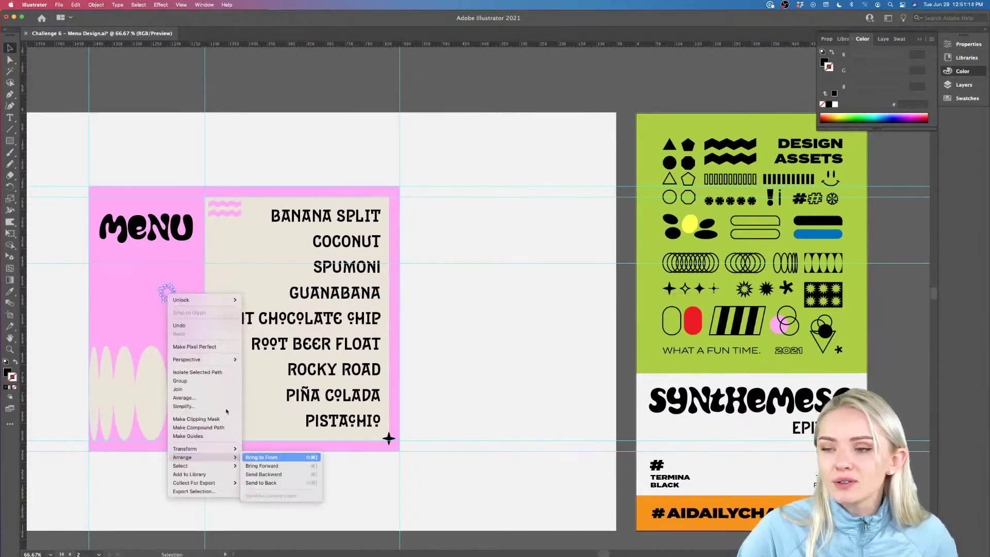
click(261, 457)
drag(110, 225, 99, 199)
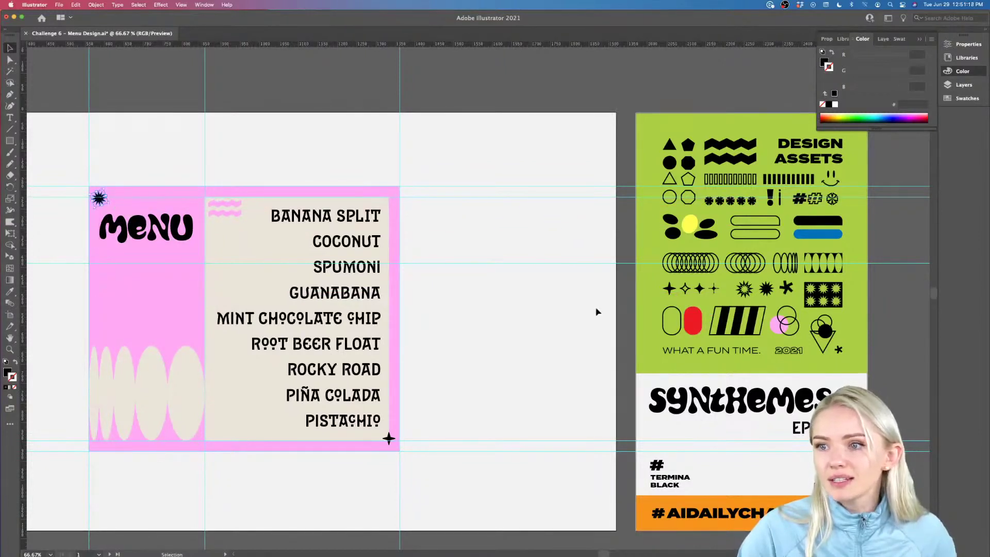
- Copy the smiley face from the design assets onto the widest beige ellipse and bring it to the front
scroll(381, 84, left, 3)
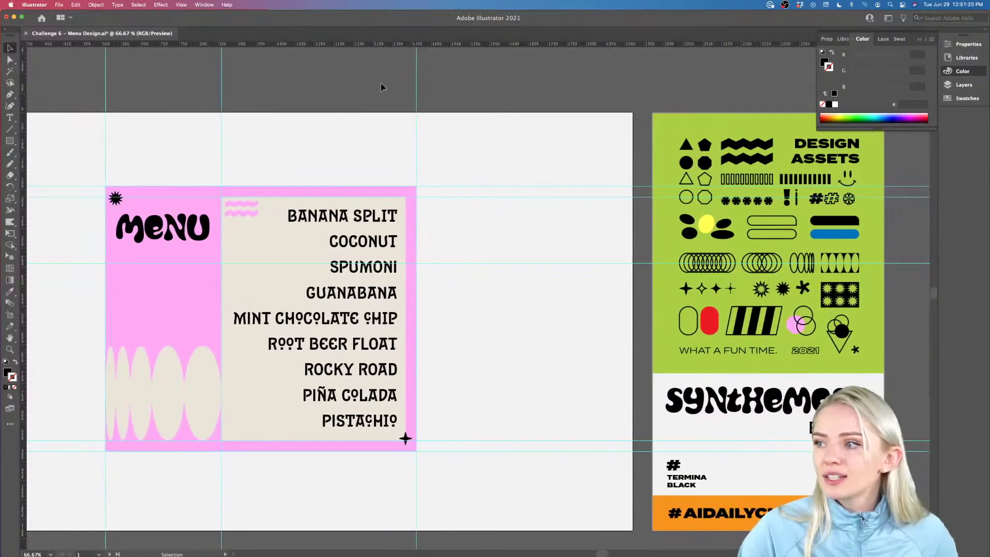
click(822, 180)
key(super+equal)
key(super+equal)
key(super+equal)
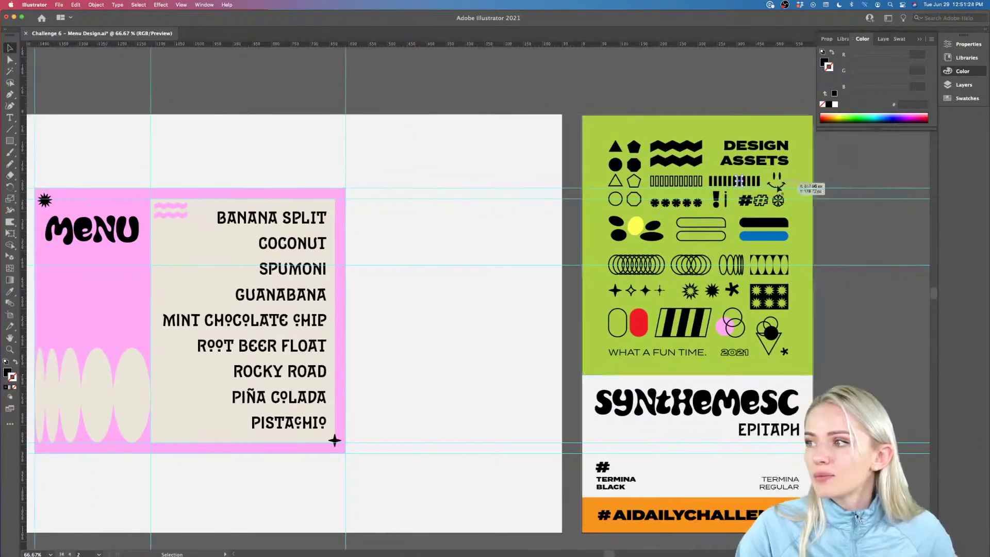
key(super+minus)
key(super+minus)
key(super+minus)
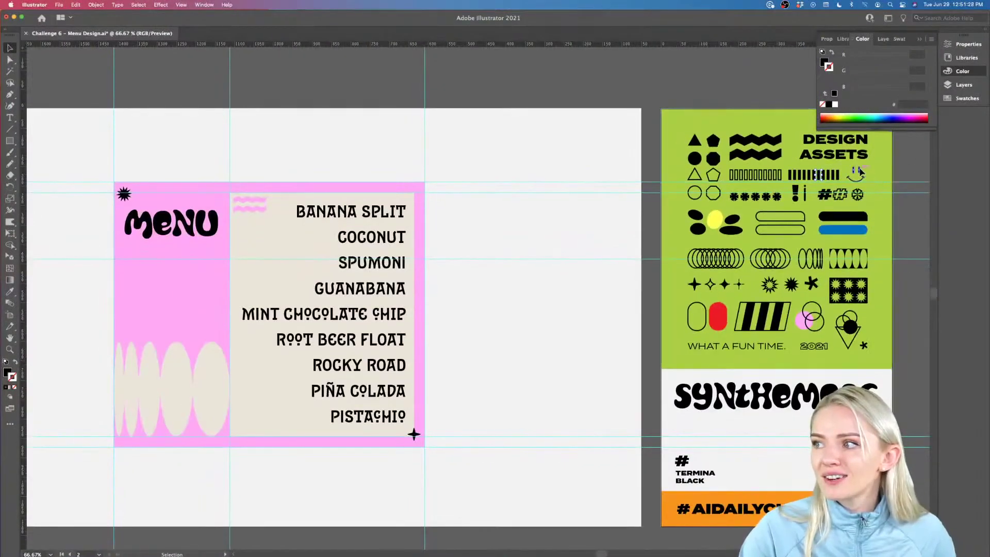
drag(856, 175, 211, 278)
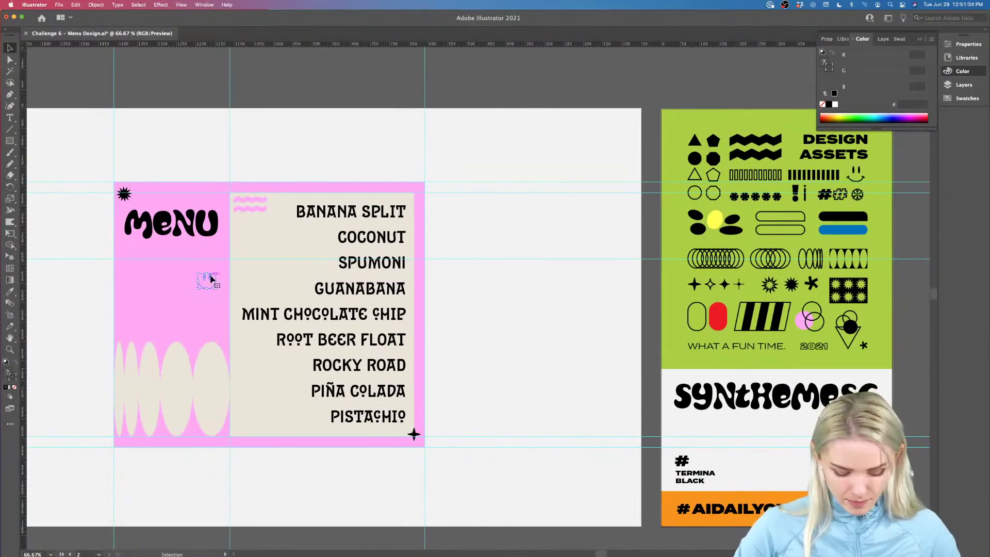
key(super)
drag(211, 279, 221, 390)
click(260, 494)
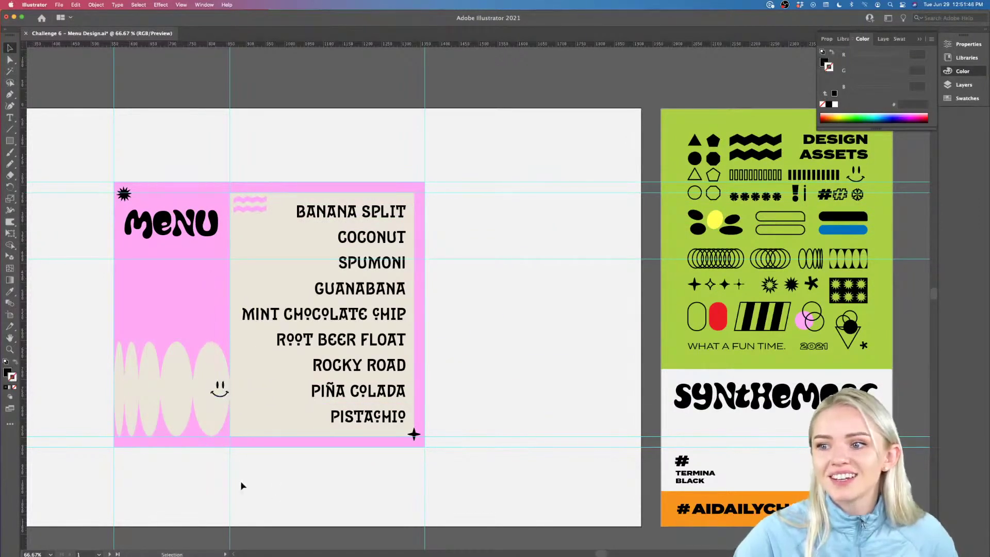
- Select all eleven solid vertical bars in the design assets and group them
scroll(234, 432, up, 1)
scroll(235, 432, left, 3)
scroll(235, 431, down, 1)
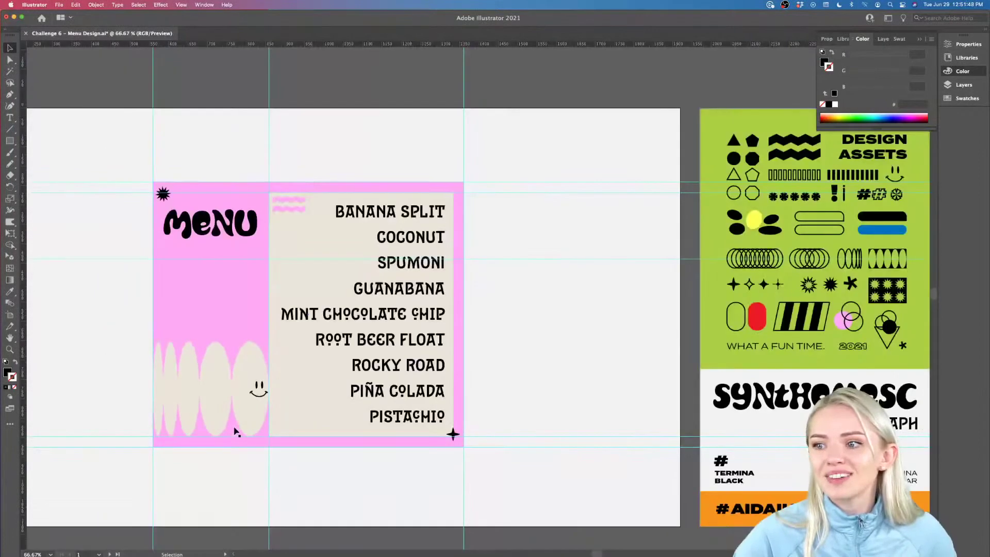
scroll(236, 432, right, 3)
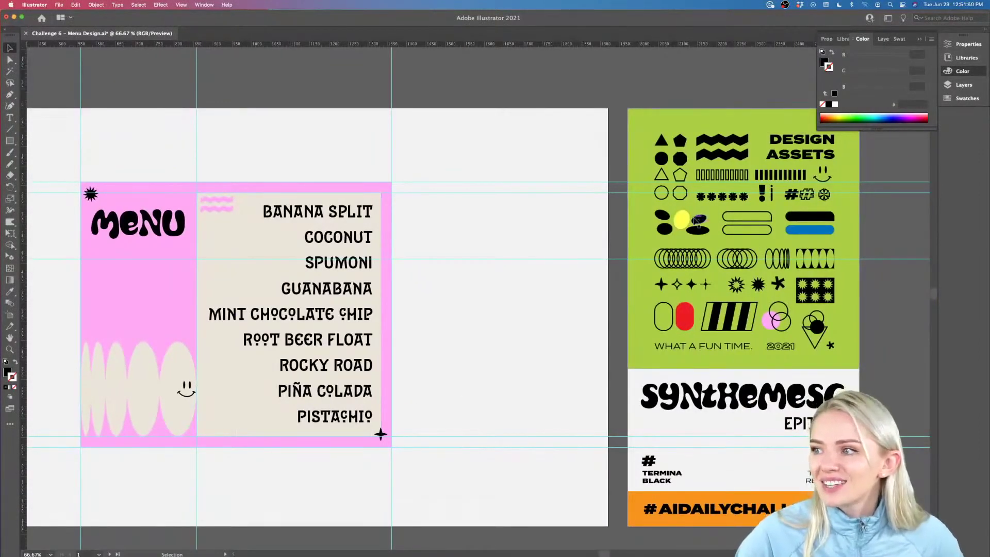
scroll(692, 196, right, 1)
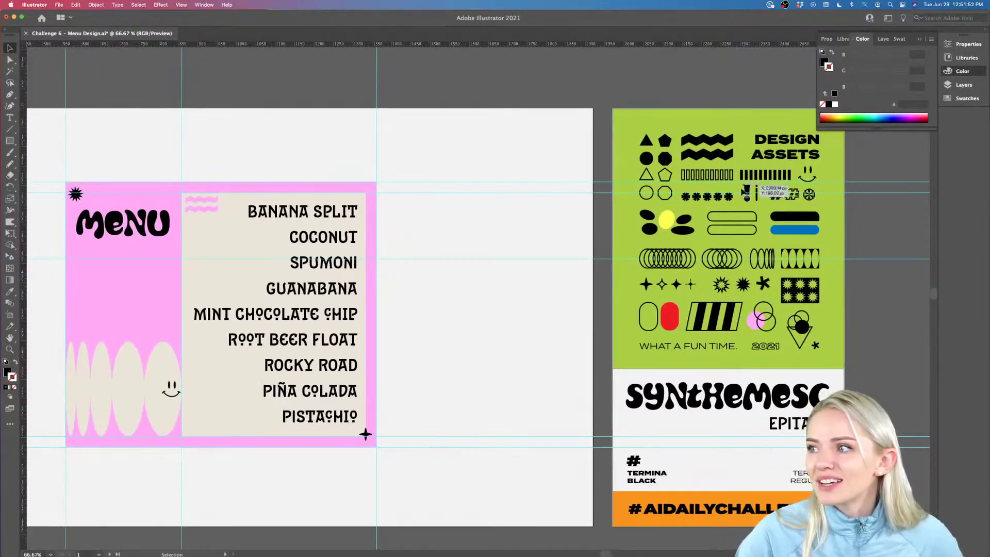
scroll(798, 178, up, 2)
scroll(671, 238, right, 1)
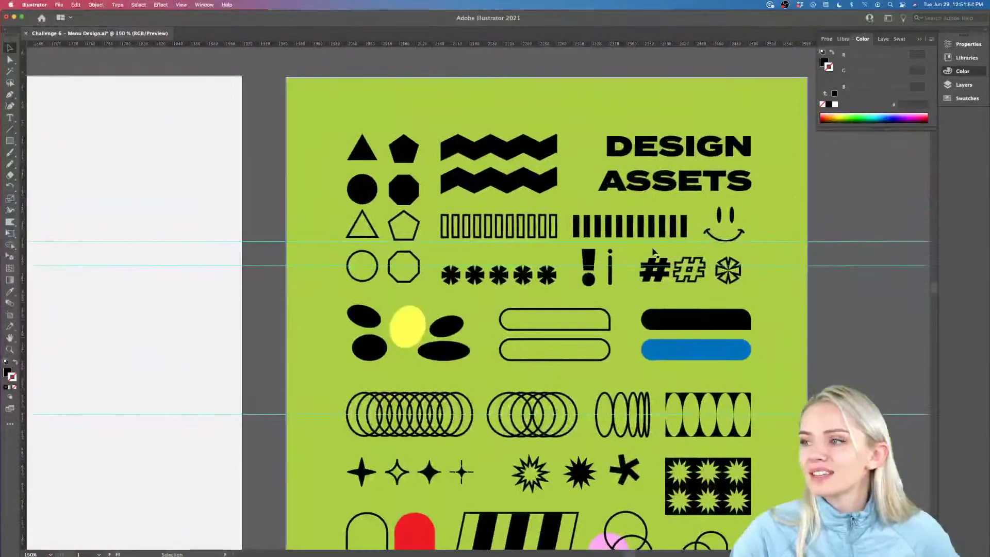
scroll(655, 250, up, 4)
click(758, 222)
shift+click(702, 235)
shift+click(654, 236)
shift+click(593, 242)
shift+click(529, 246)
shift+click(477, 253)
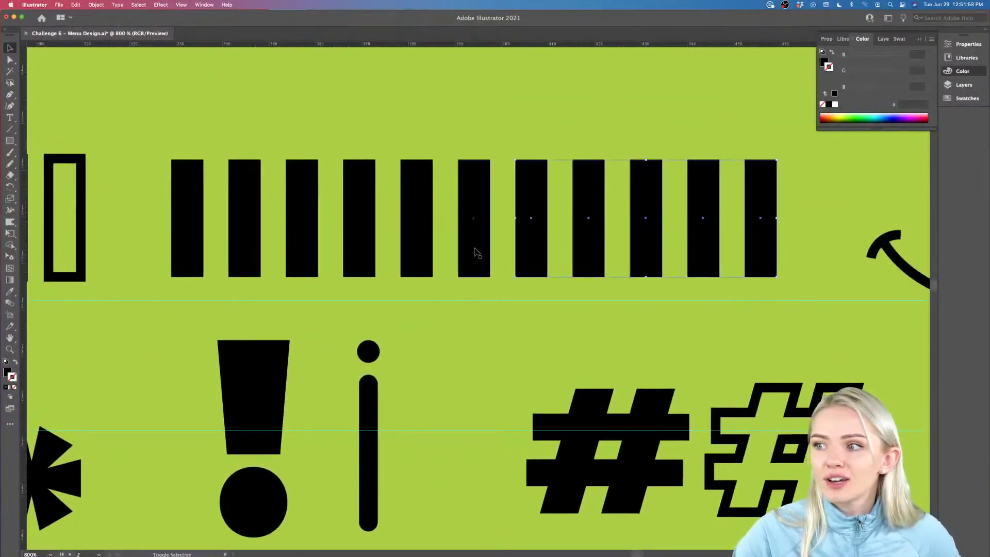
shift+click(368, 253)
shift+click(255, 248)
shift+click(184, 248)
key(a)
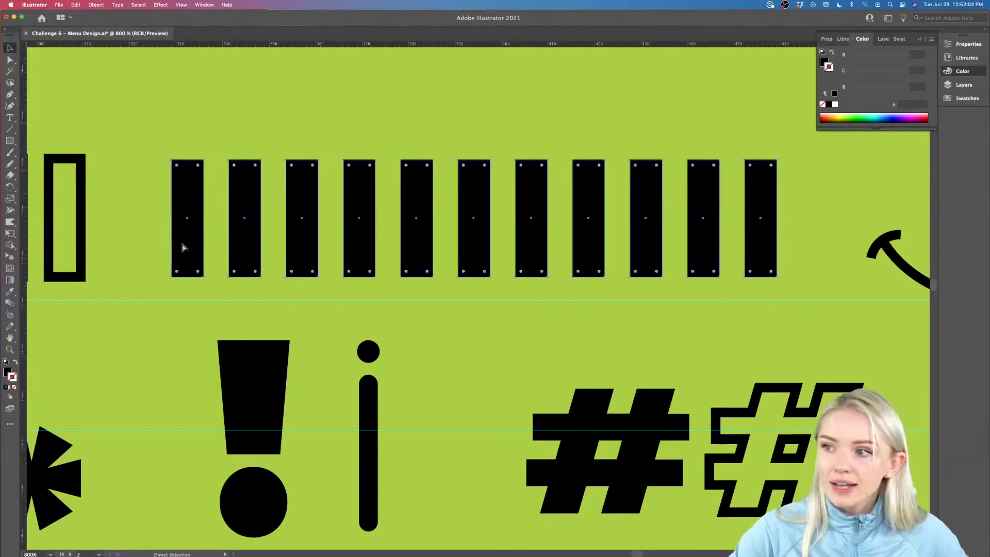
- Move the bar group from the design assets to the menu's right edge, rotated into a vertical stack, and bring it to the front
scroll(418, 384, down, 7)
scroll(424, 372, left, 10)
scroll(424, 372, down, 5)
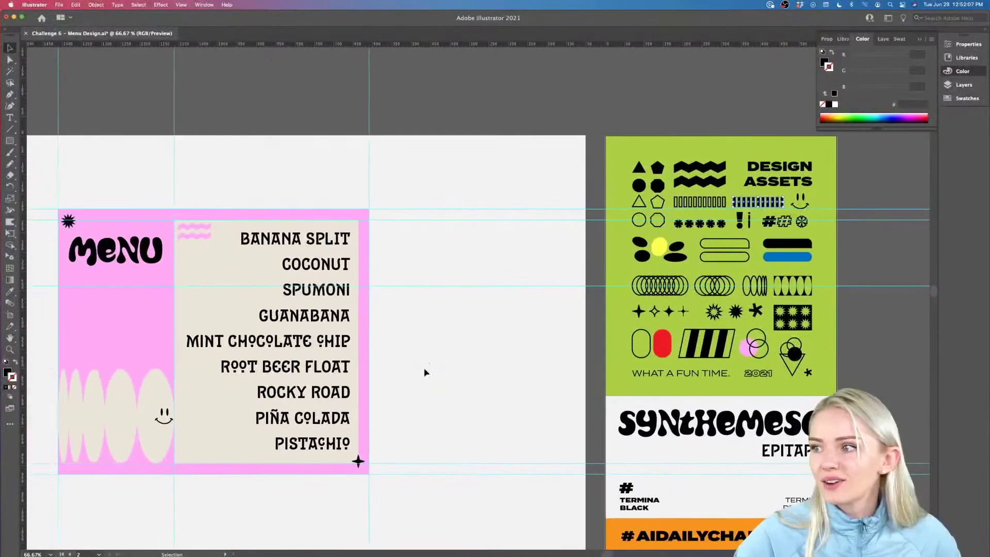
drag(779, 210, 411, 261)
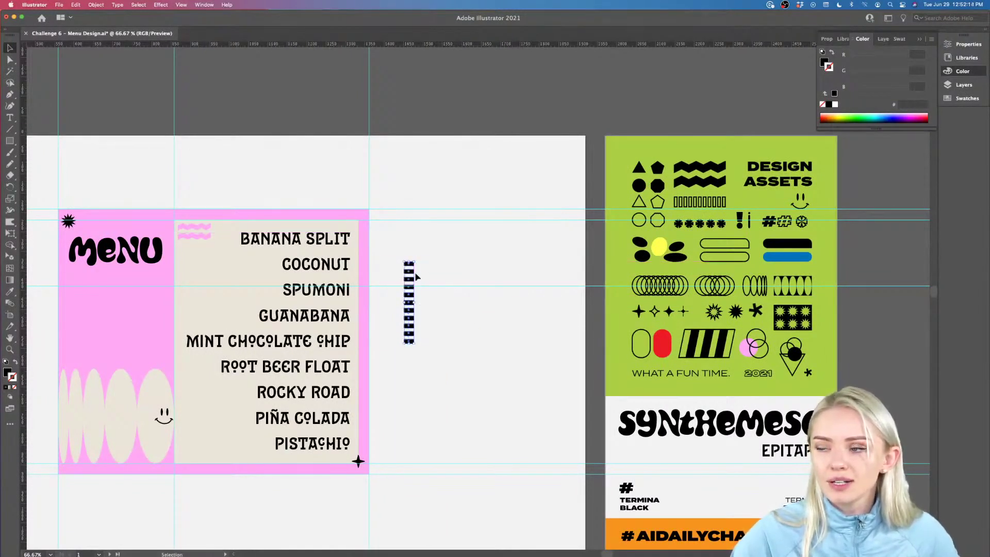
drag(416, 305, 374, 344)
right_click(374, 343)
mouse_move(436, 460)
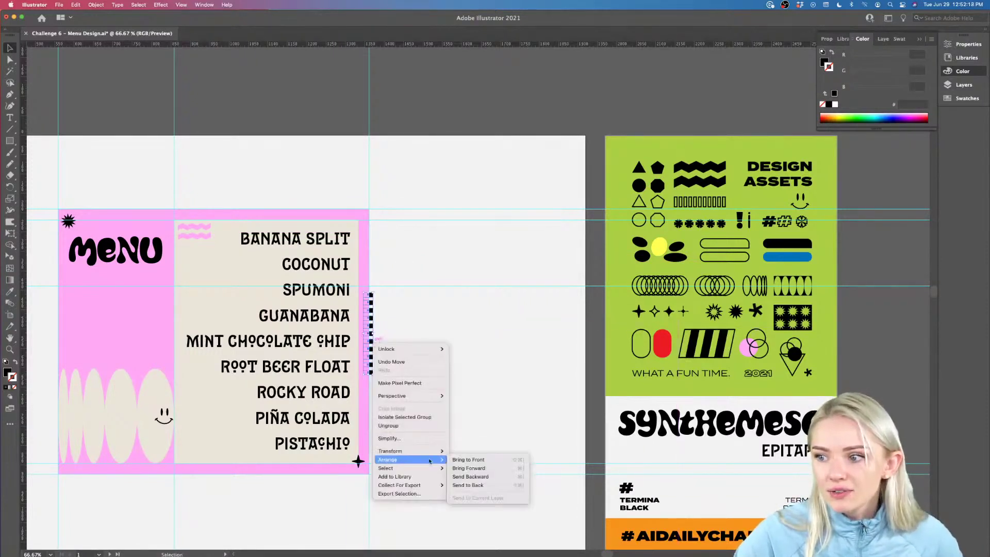
click(470, 461)
scroll(354, 332, up, 1)
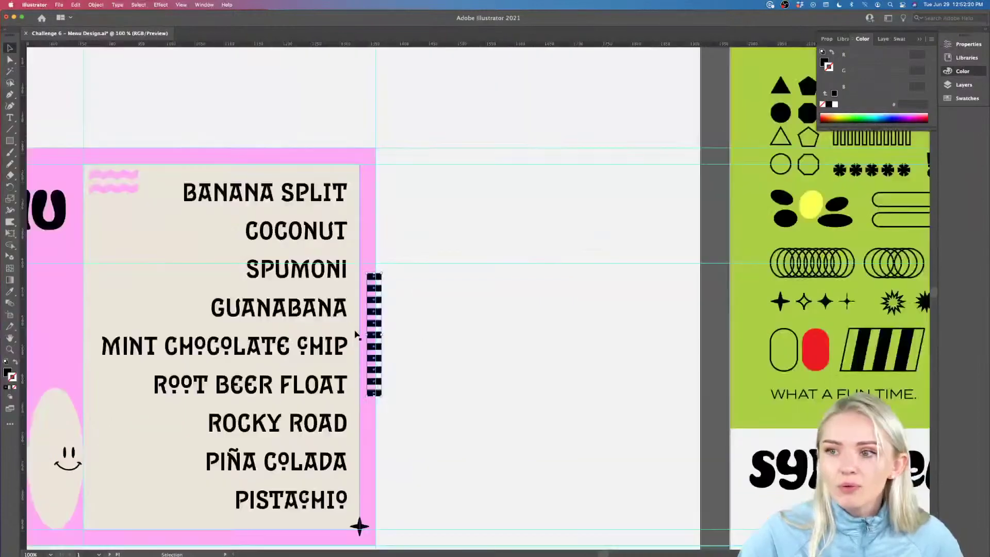
scroll(356, 334, left, 3)
scroll(354, 334, left, 5)
scroll(355, 334, down, 2)
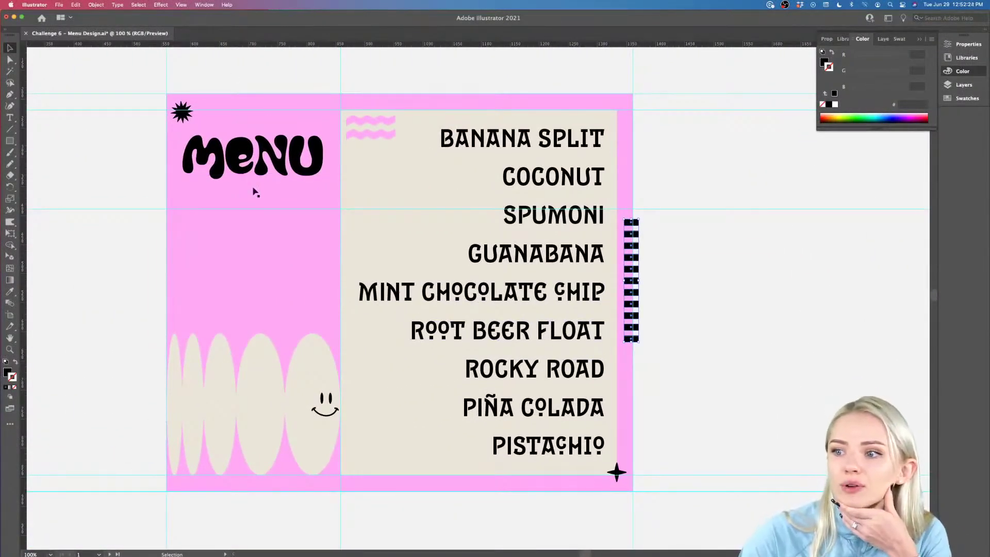
- Move the bar stack over the narrowest beige ellipse, flush with the menu's left edge
drag(635, 294, 178, 419)
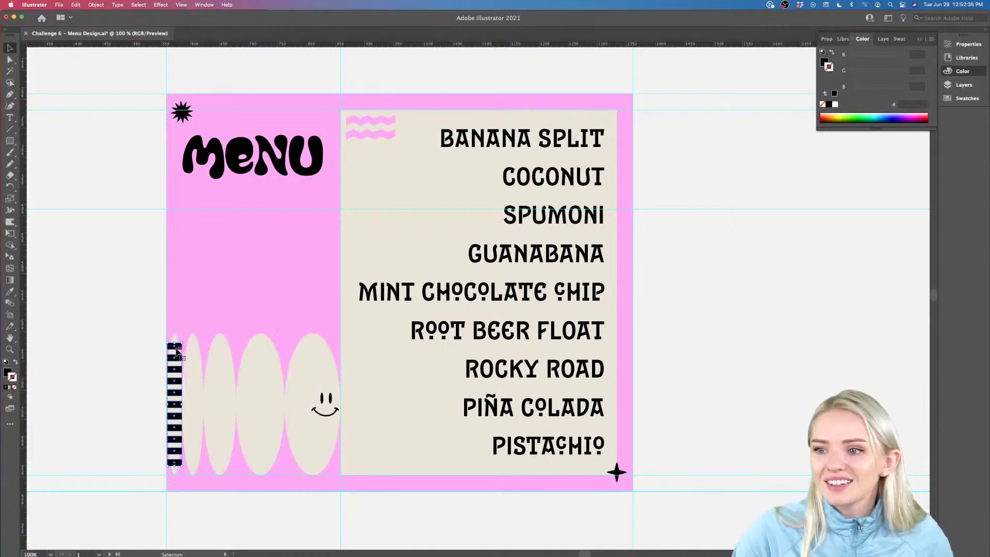
mouse_move(178, 349)
mouse_down()
mouse_move(178, 282)
mouse_move(177, 353)
mouse_up()
key(a)
key(v)
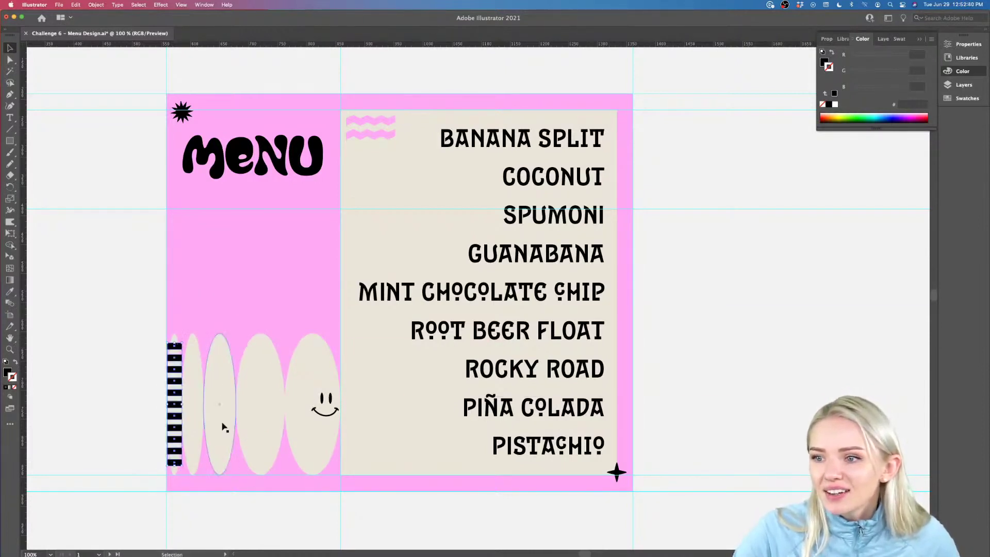
drag(183, 466, 387, 490)
key(super+z)
key(super+z)
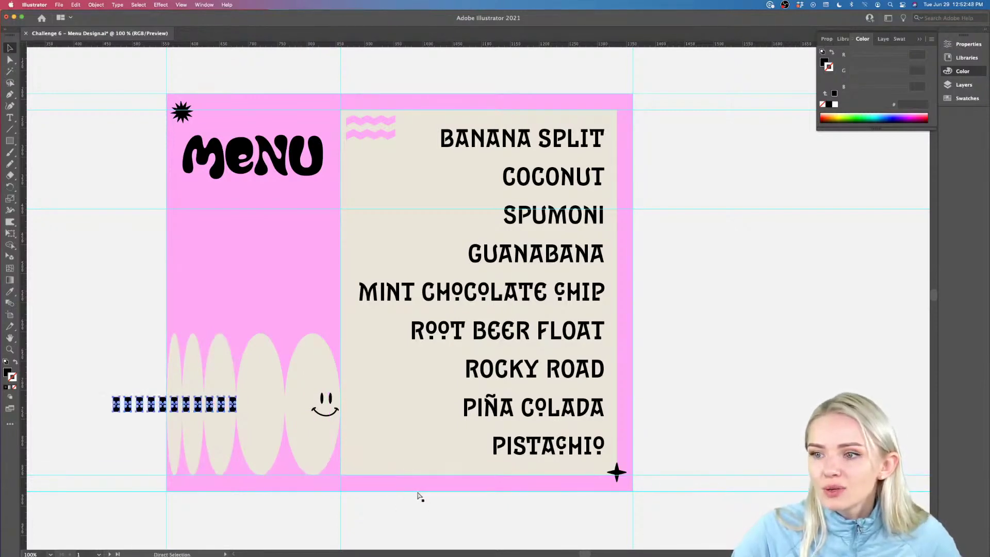
- Copy the ice cream cone made of circles and a triangle from the design assets to the beige panel's upper-left corner, overlapping the zigzags
scroll(713, 397, down, 2)
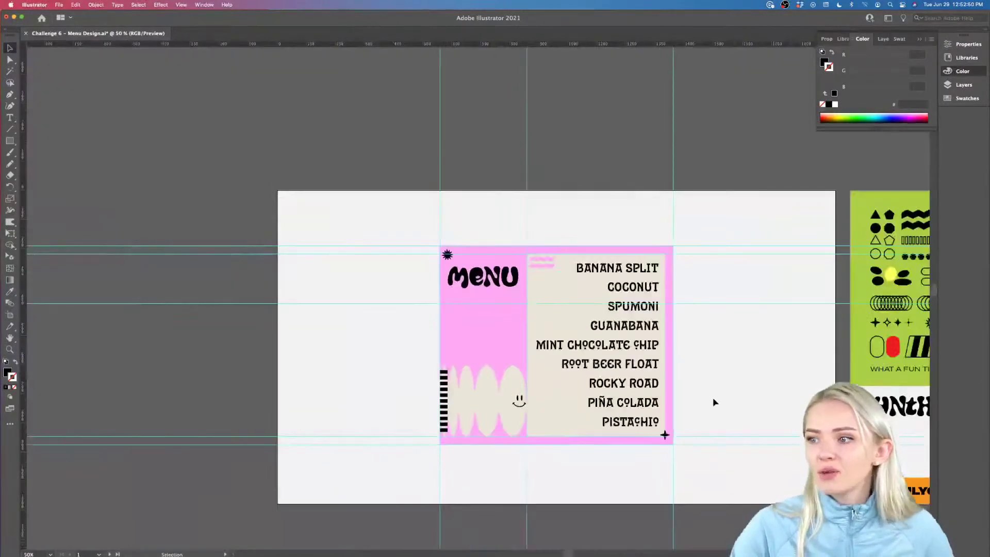
scroll(712, 397, right, 5)
scroll(566, 393, down, 3)
scroll(565, 394, right, 3)
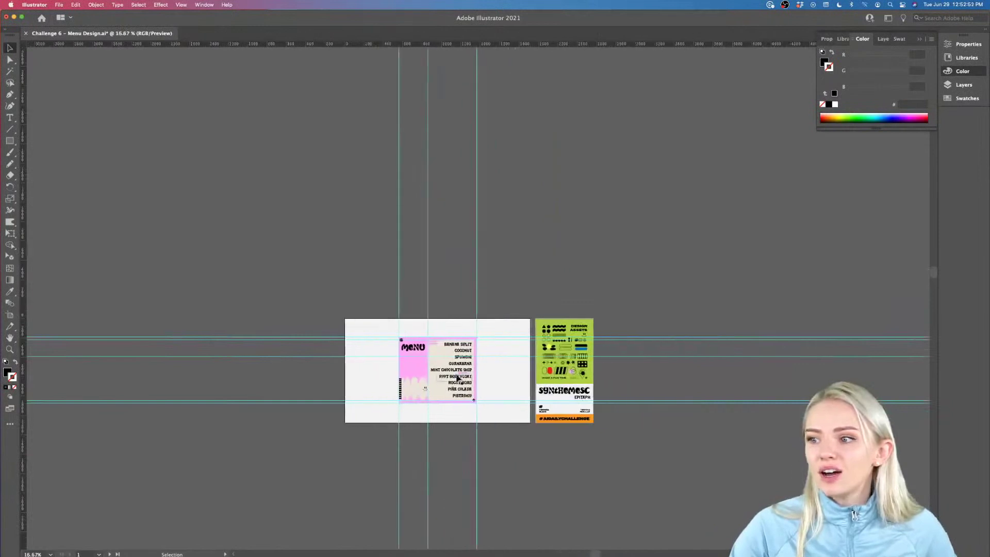
scroll(458, 379, up, 3)
scroll(458, 379, up, 1)
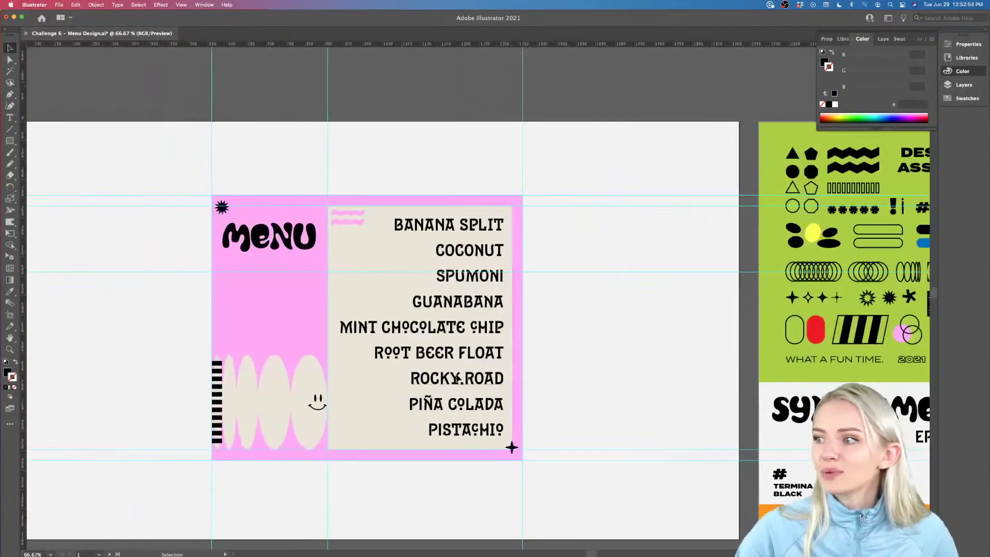
scroll(813, 331, right, 3)
drag(857, 336, 314, 233)
click(909, 339)
click(349, 201)
key(super+1)
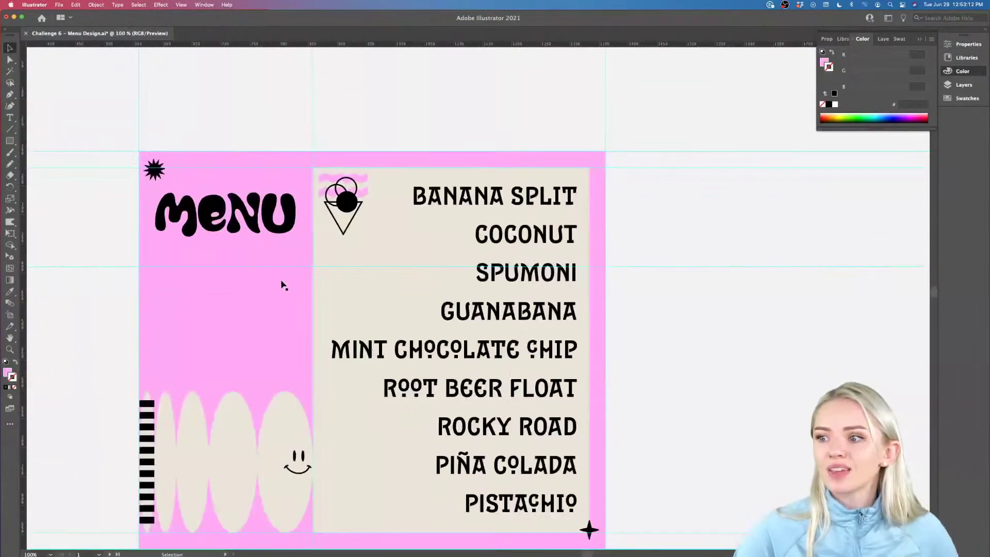
key(super+minus)
key(super+minus)
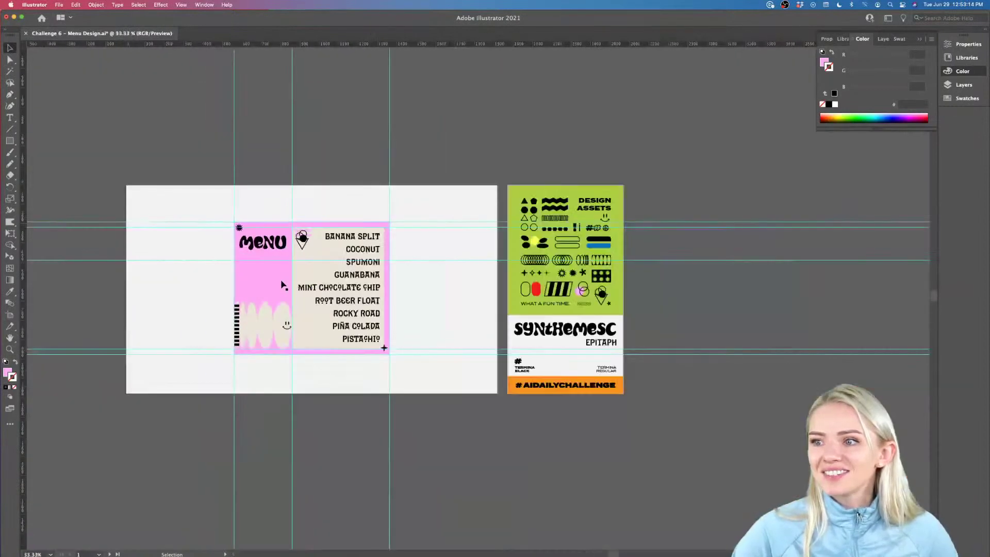
key(super+0)
scroll(233, 289, right, 3)
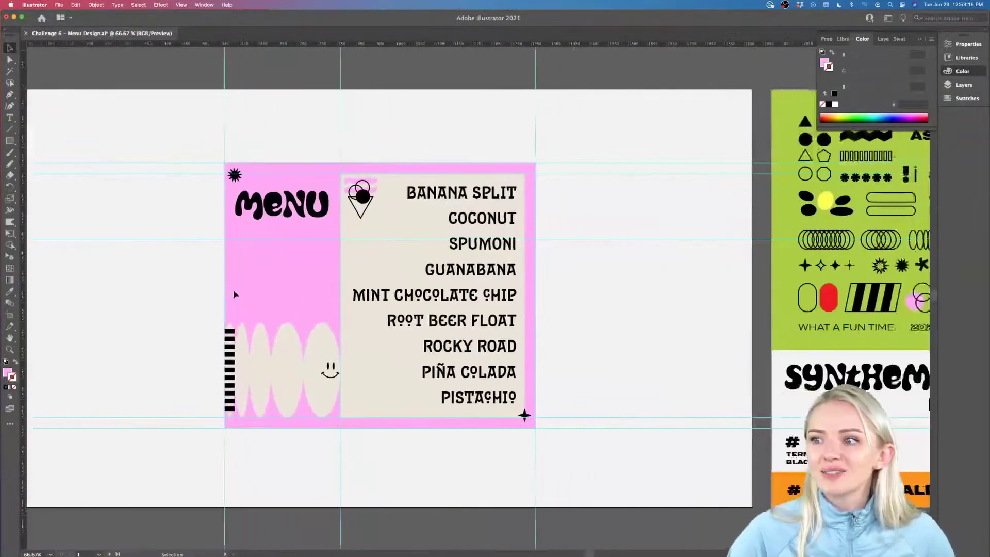
drag(362, 198, 364, 201)
- Fill the MENU title with the beige panel's colour using the Eyedropper
click(324, 216)
key(i)
click(403, 215)
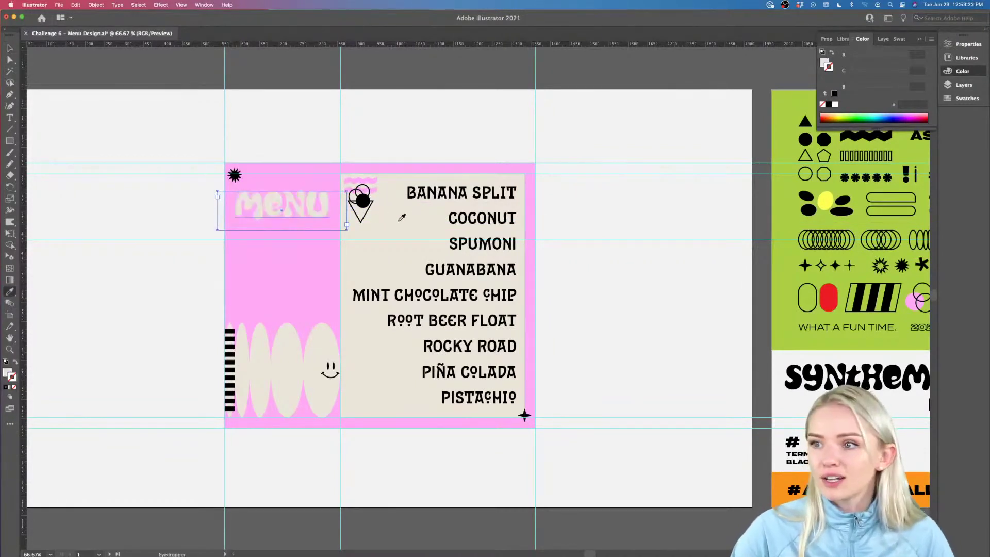
key(v)
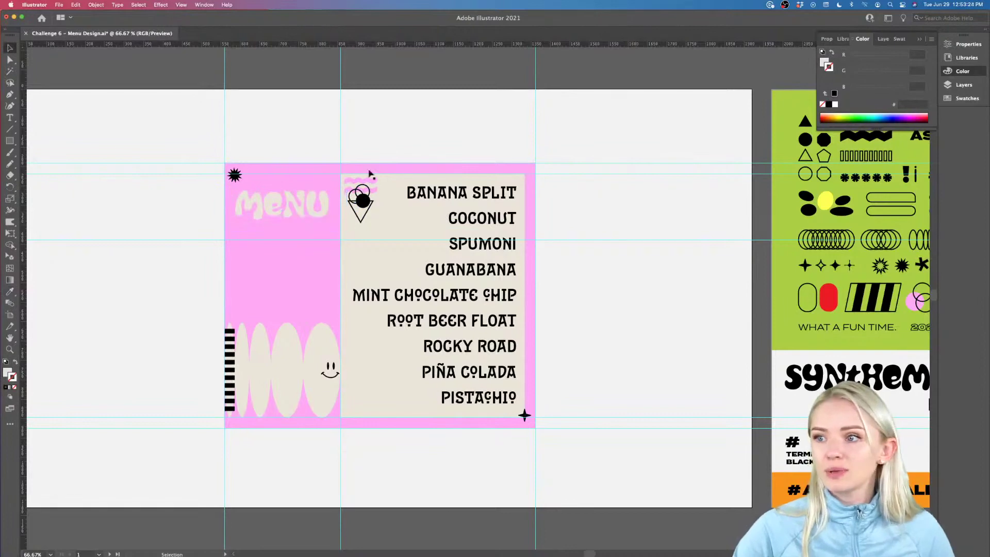
- Give the MENU title a black stroke with no fill by sampling the outlined bars, and nudge it slightly lower
scroll(323, 203, right, 5)
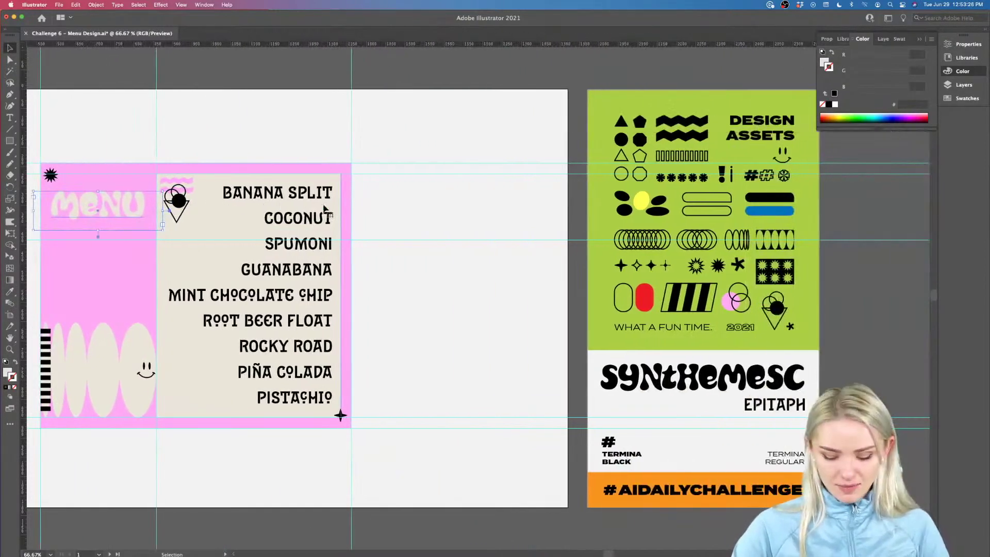
key(i)
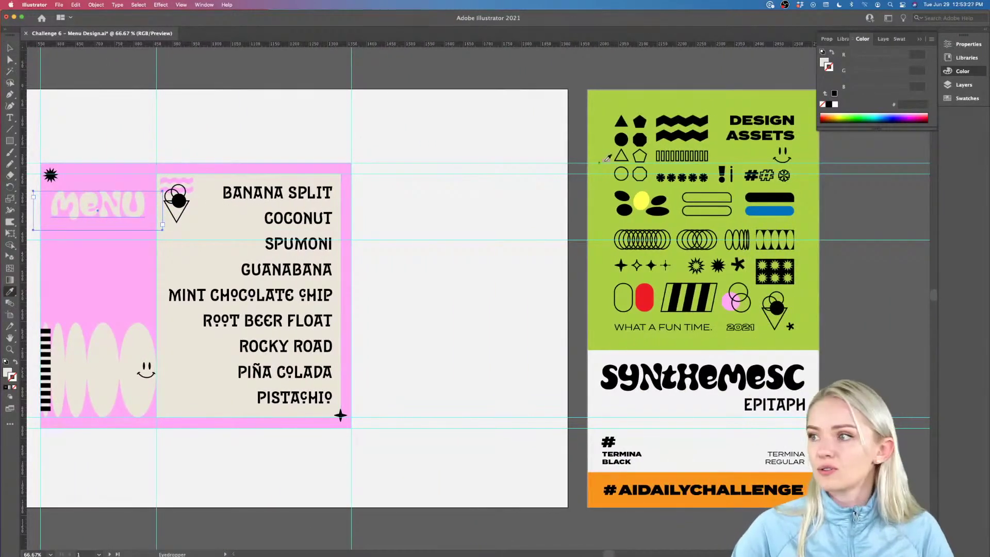
click(680, 153)
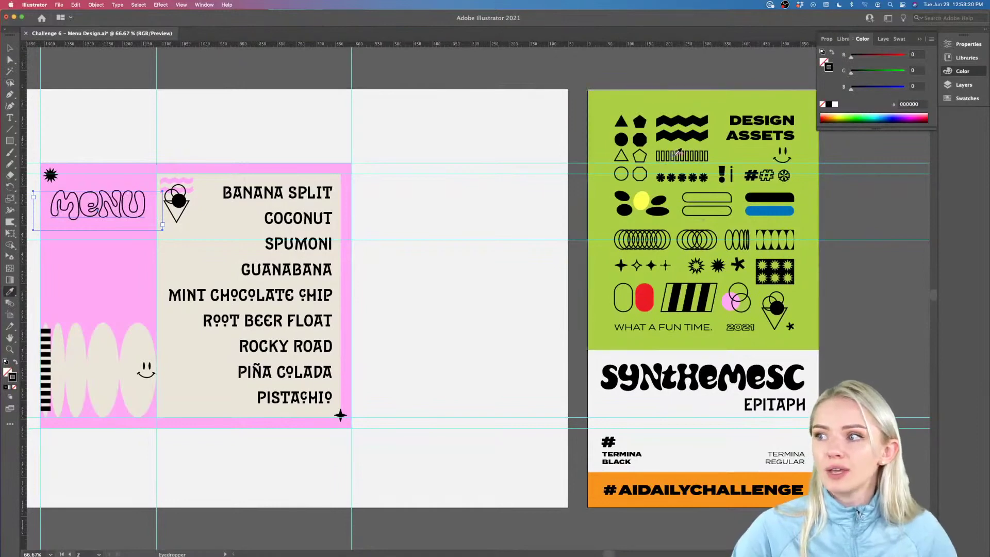
scroll(679, 153, up, 5)
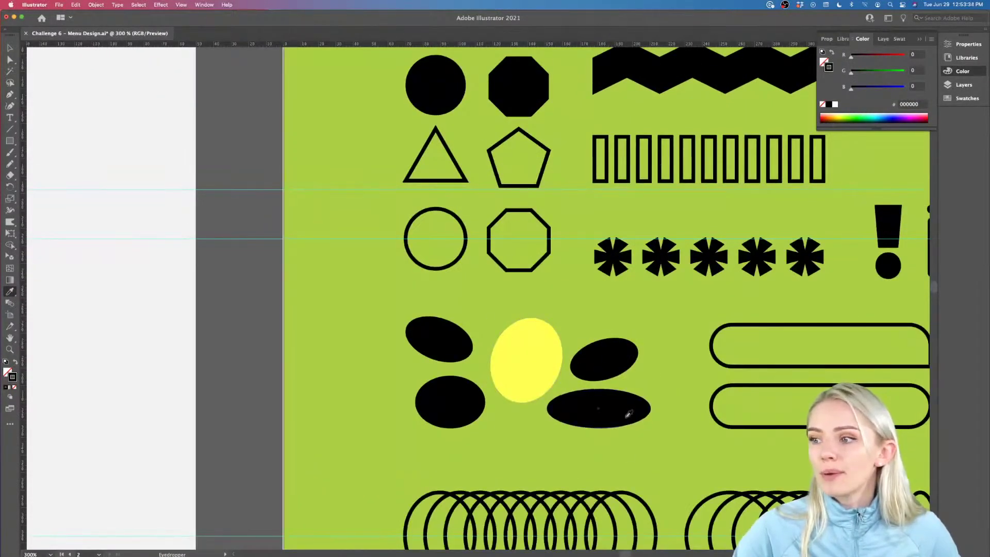
scroll(714, 393, down, 5)
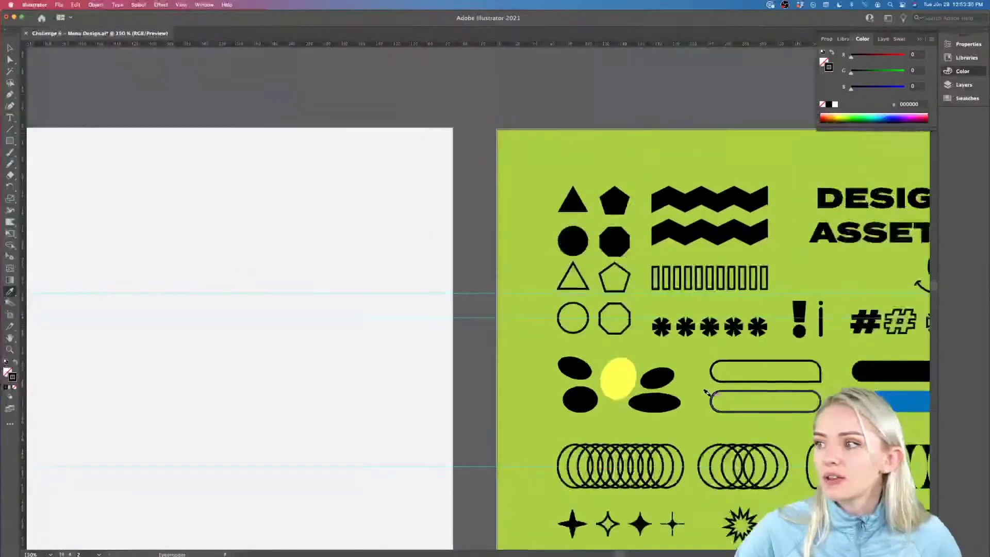
scroll(159, 273, up, 2)
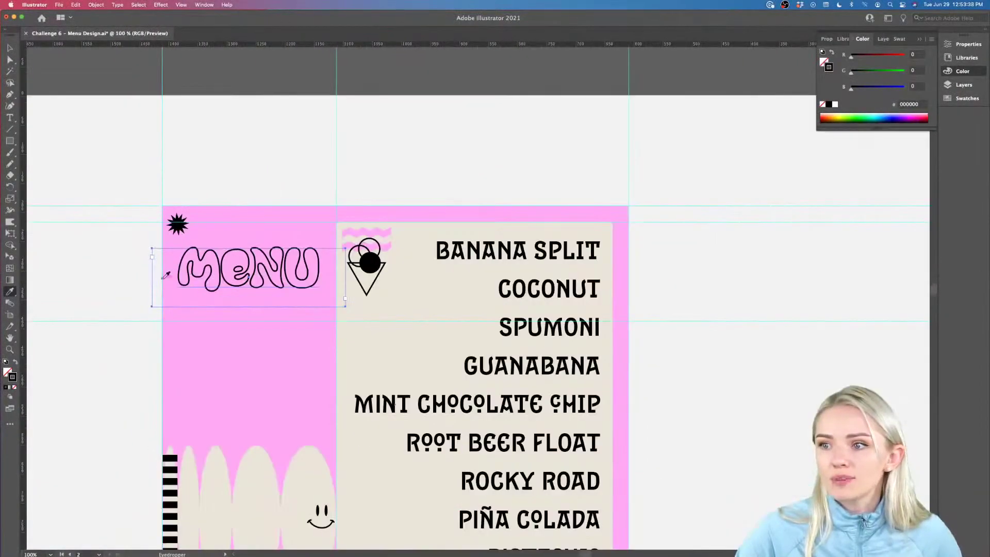
scroll(164, 274, down, 1)
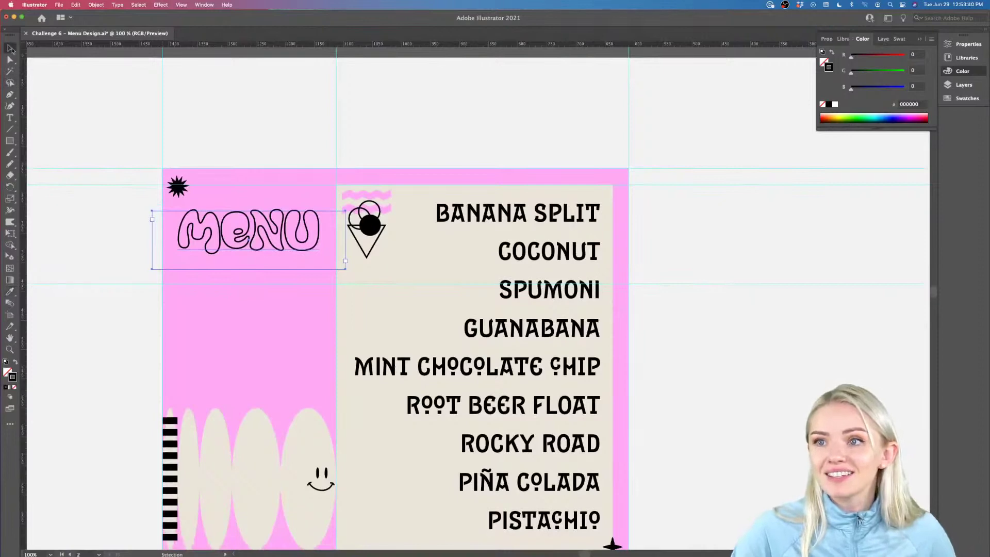
drag(324, 233, 319, 236)
click(670, 243)
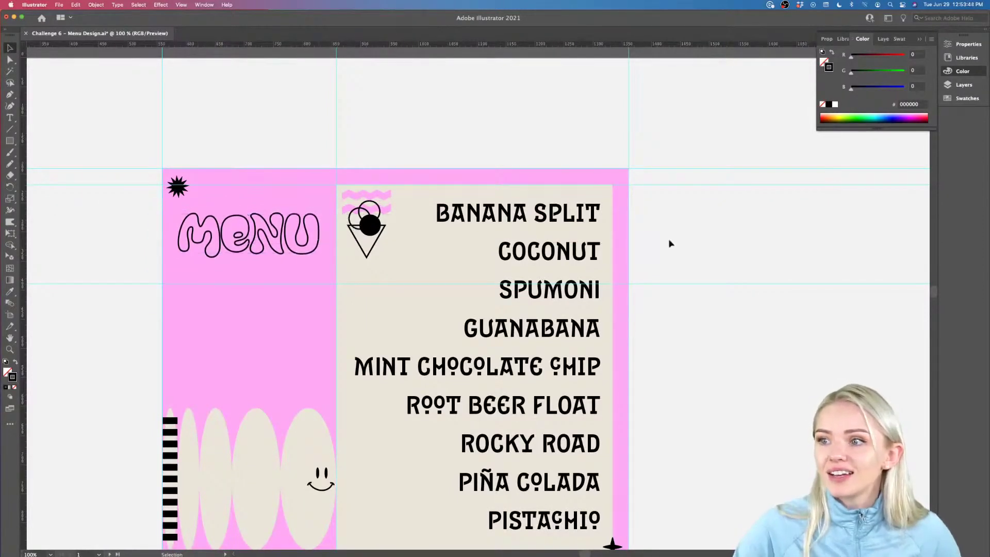
- Try the design assets' red and lime green as the beige menu panel's fill, and restore the beige sampled from the ellipses
scroll(670, 243, down, 2)
scroll(670, 244, right, 5)
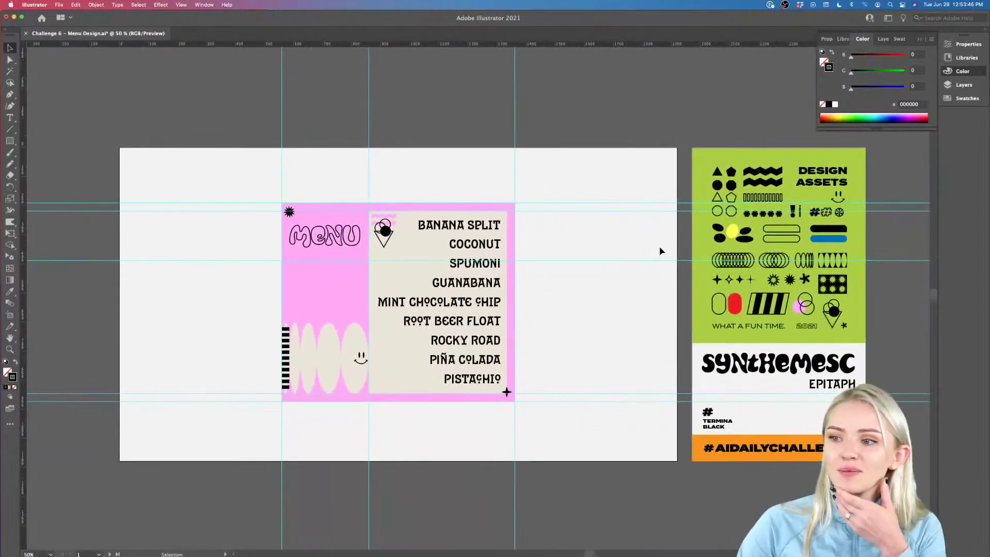
scroll(518, 368, right, 3)
click(354, 383)
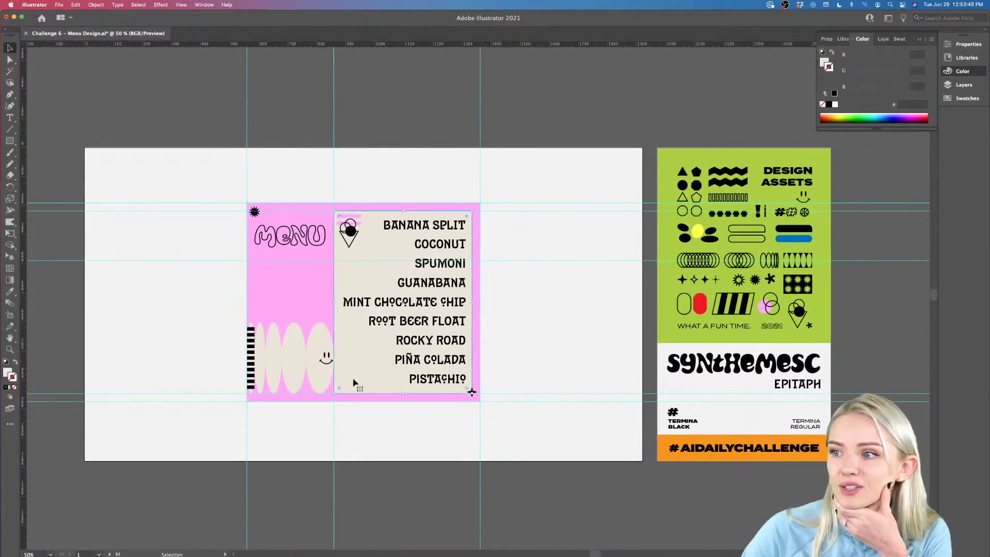
scroll(351, 380, right, 2)
key(i)
click(676, 230)
click(675, 305)
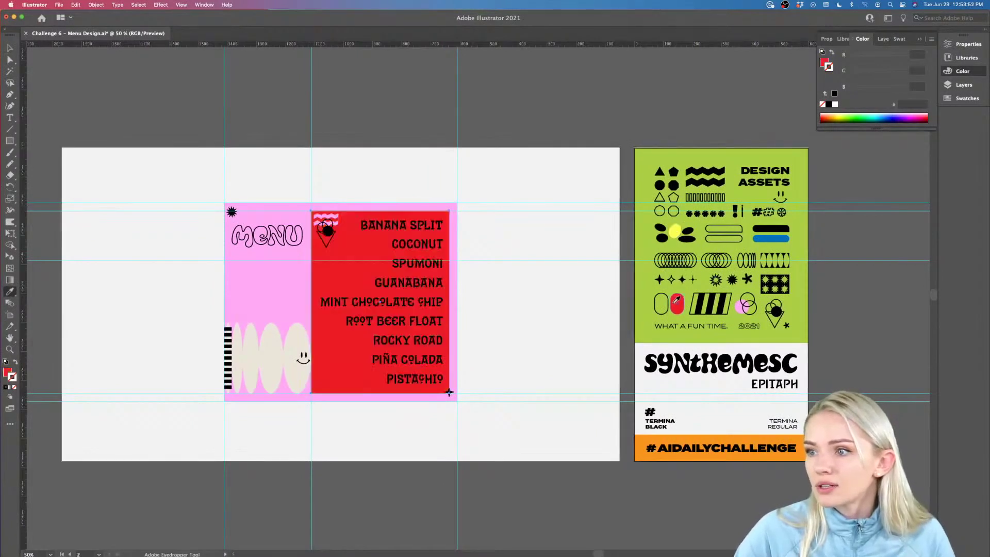
click(804, 227)
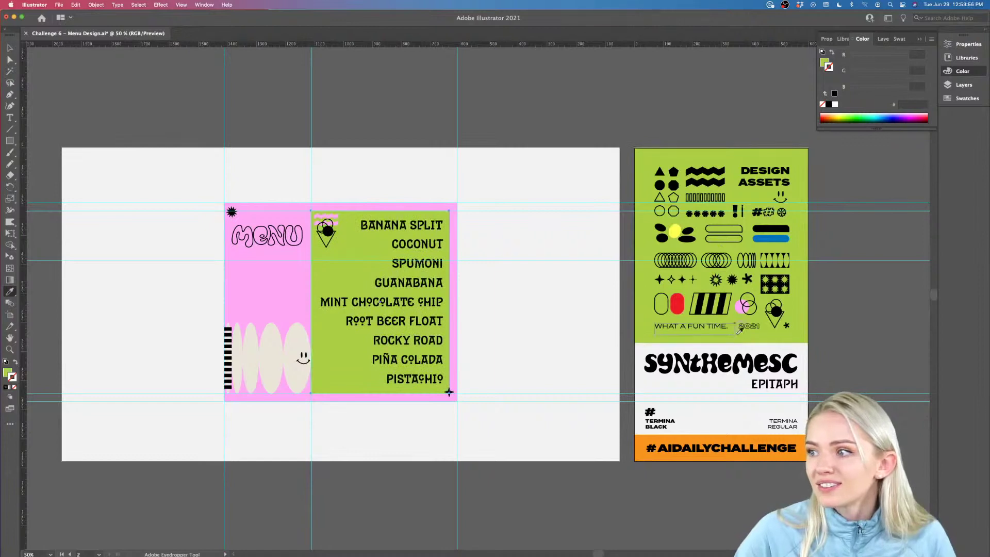
click(279, 360)
key(v)
click(560, 344)
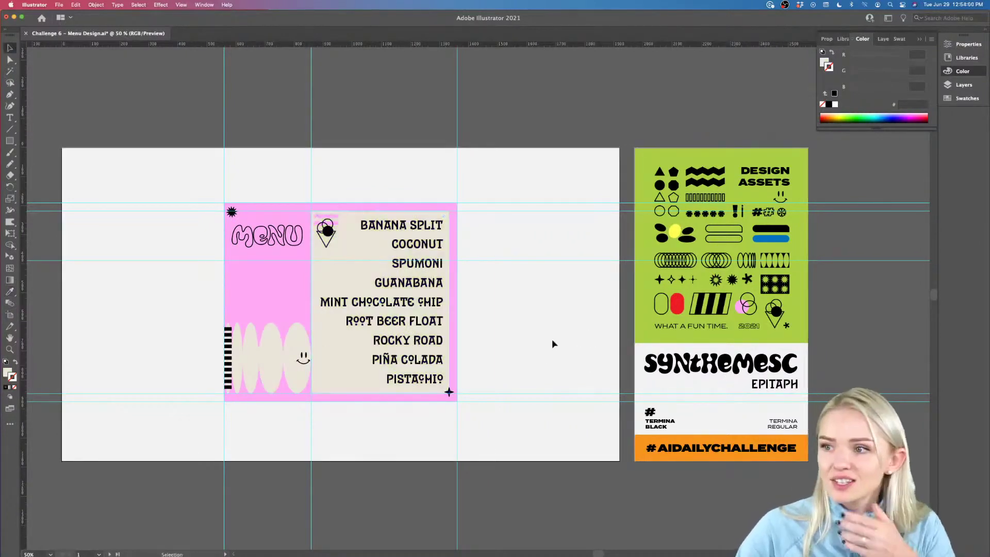
scroll(549, 344, left, 2)
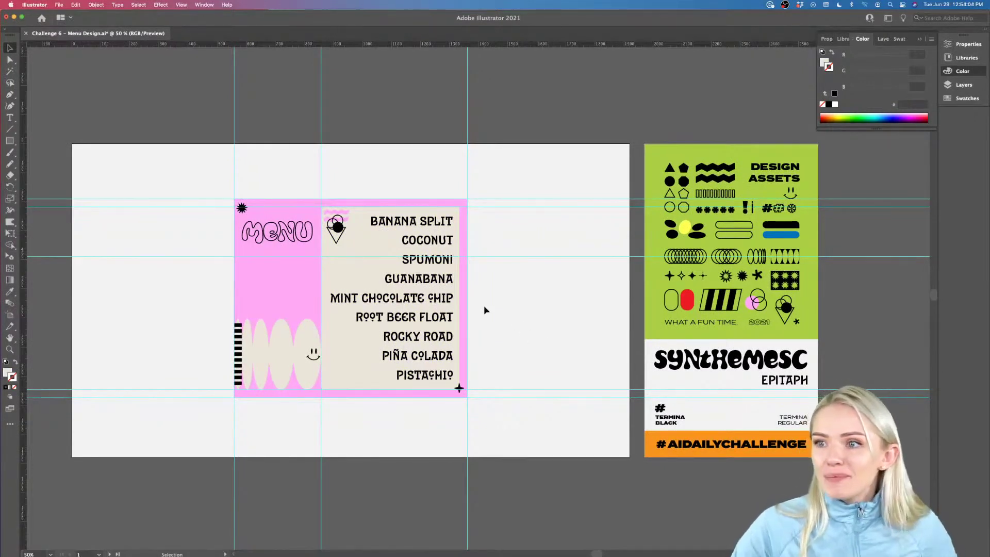
- Apply a Multiply drop shadow to the pink menu background with 25% opacity, 7 px X and Y offsets and 5 px blur
click(339, 205)
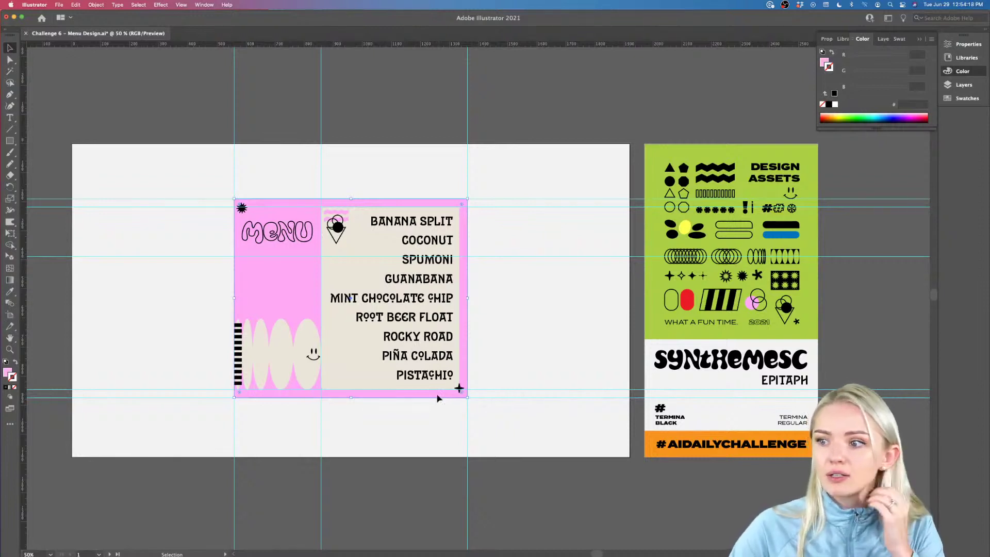
drag(437, 398, 470, 400)
key(ctrl+z)
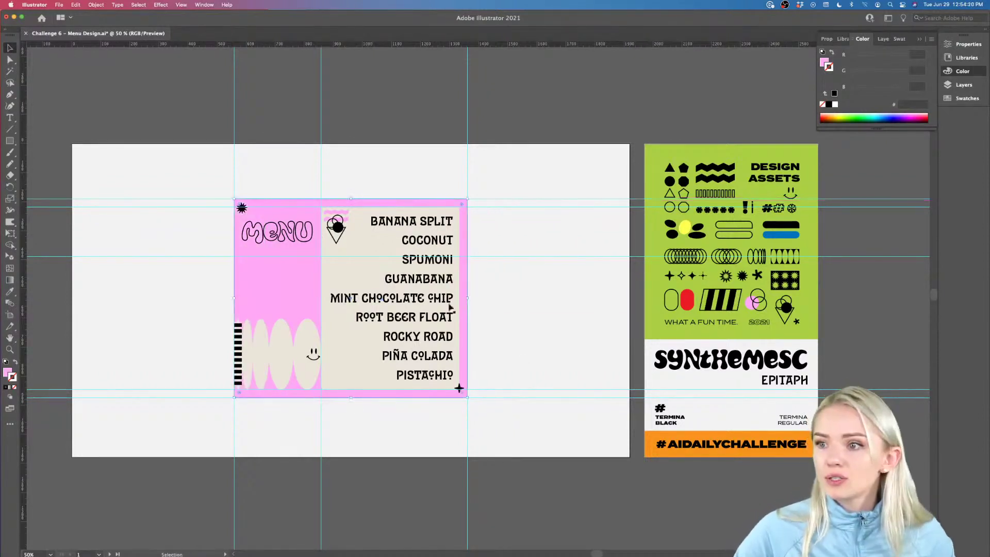
mouse_move(236, 298)
mouse_down()
mouse_move(255, 297)
mouse_move(235, 297)
mouse_up()
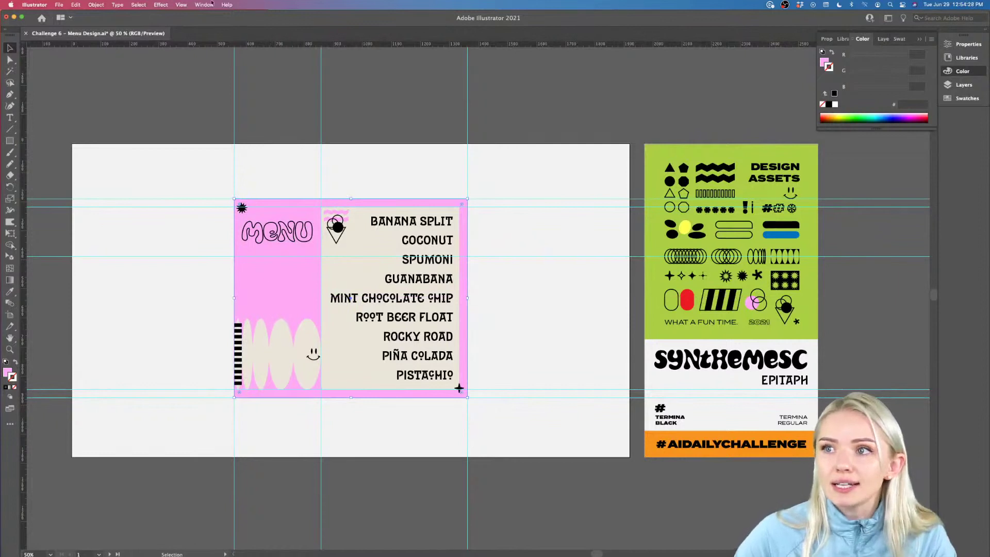
click(162, 5)
mouse_move(200, 123)
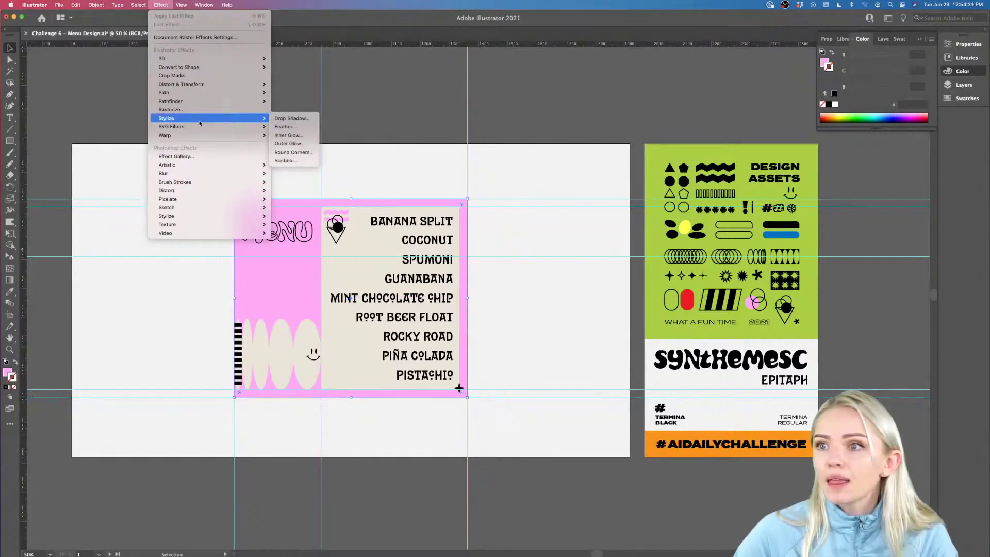
click(287, 120)
click(506, 116)
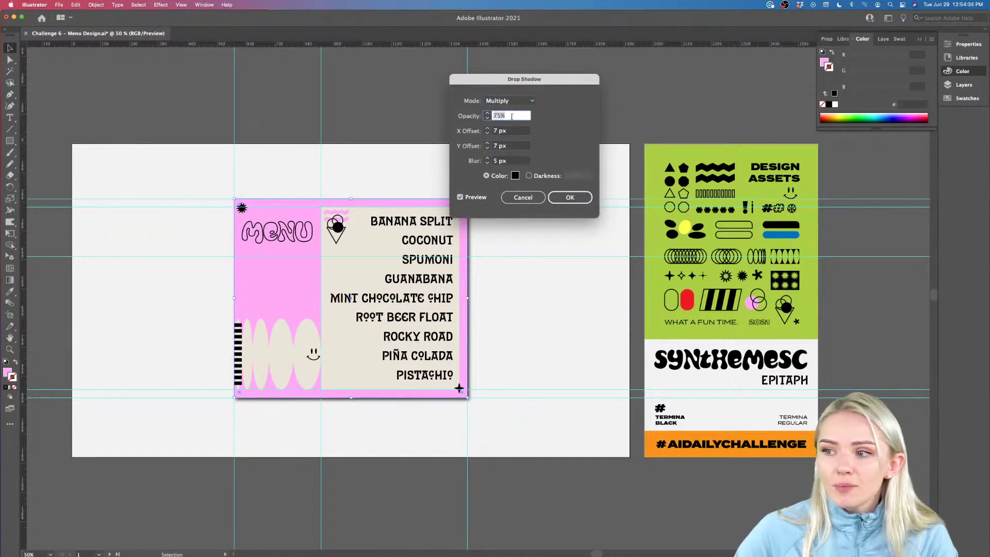
text(25)
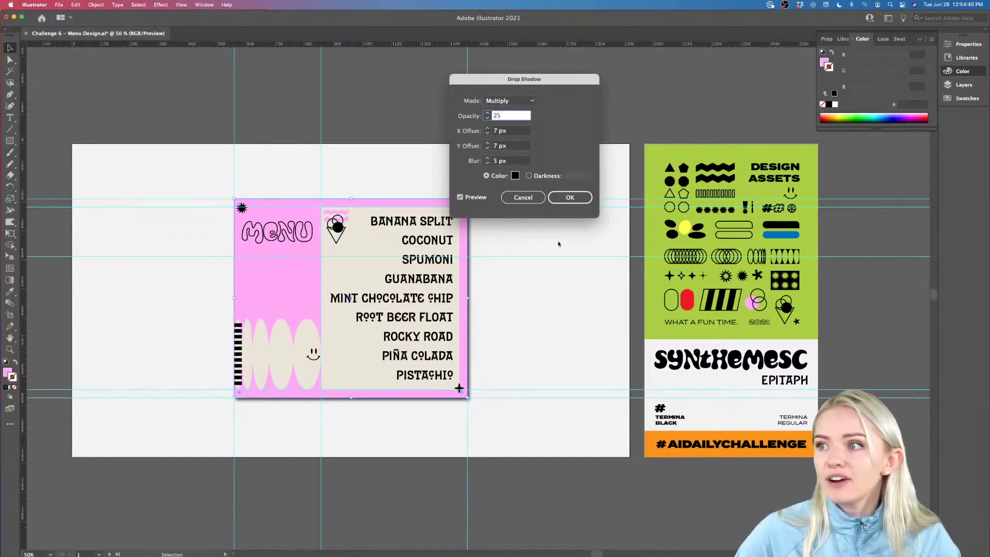
click(569, 197)
click(508, 322)
- Draw a 1920 by 1080 px rectangle covering the menu artboard and fill it with the design assets' lime green using the Eyedropper
scroll(506, 323, left, 2)
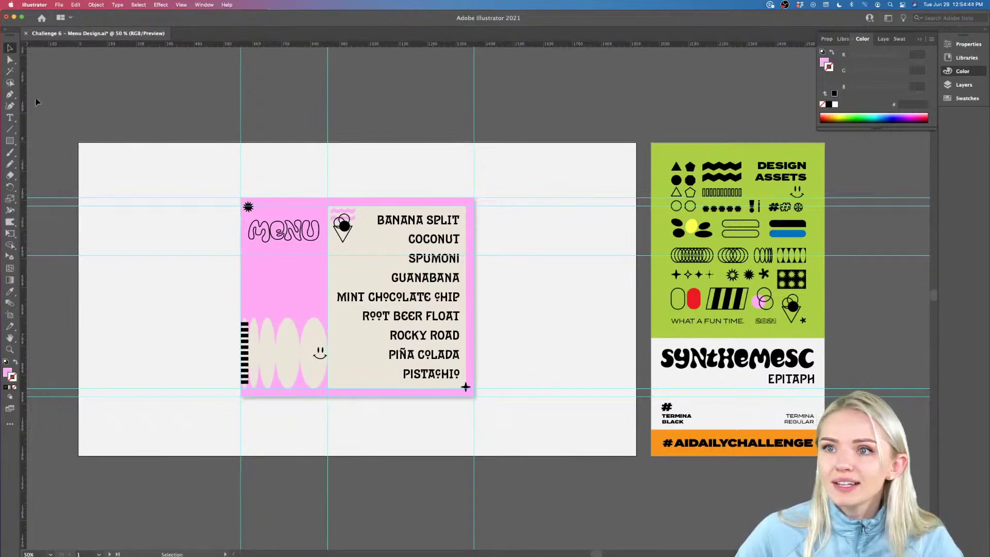
click(9, 141)
drag(77, 140, 635, 456)
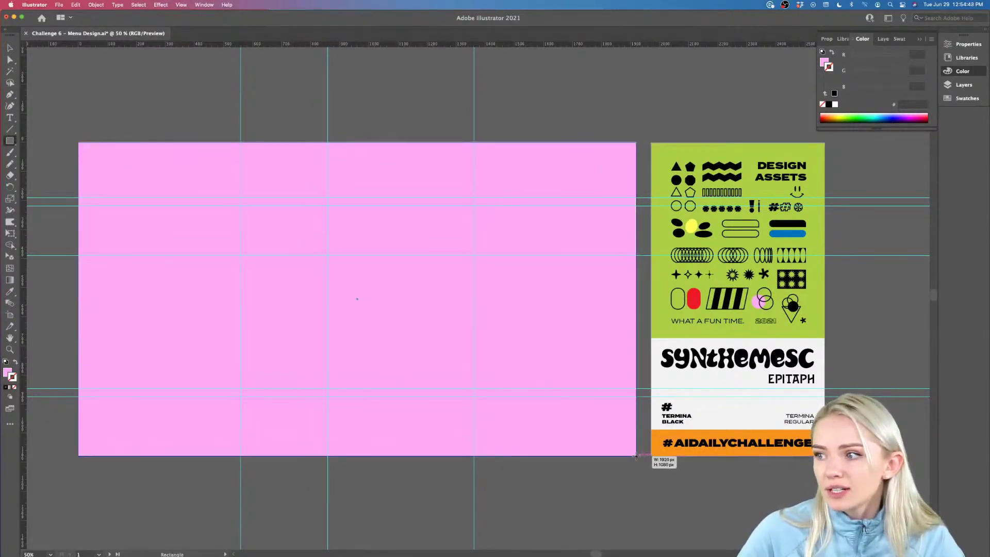
key(i)
click(658, 320)
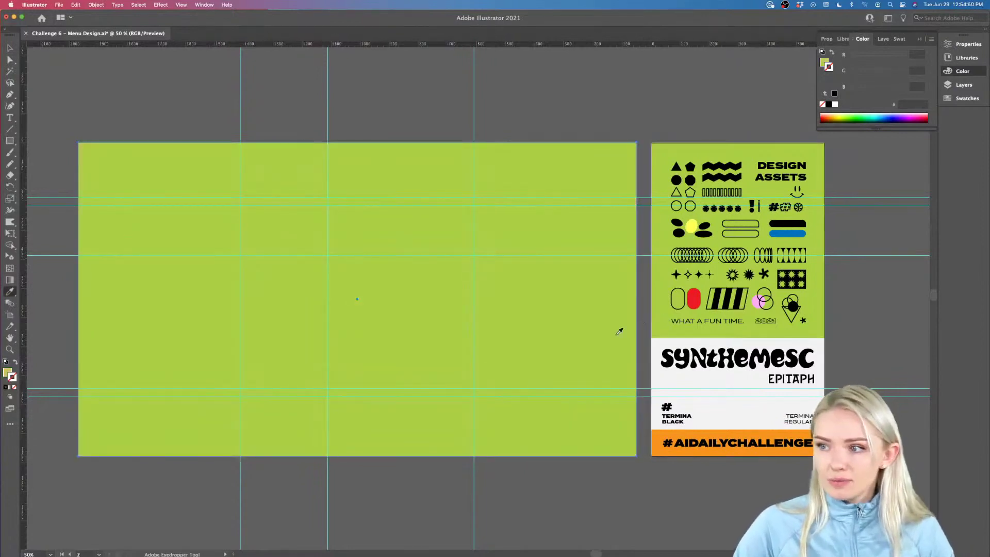
- Send the lime green rectangle to the back, behind all the menu artwork
key(v)
right_click(615, 343)
mouse_move(644, 503)
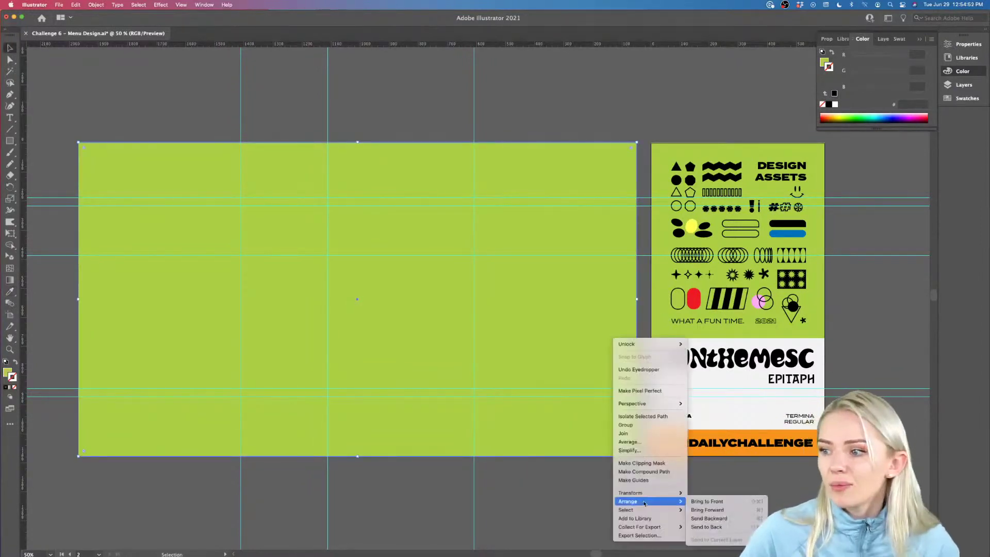
click(707, 527)
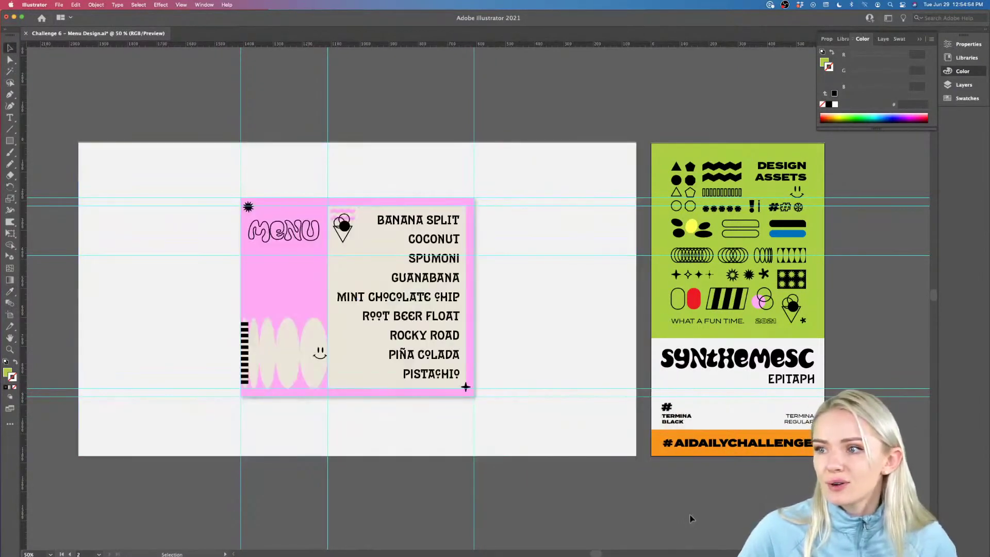
click(554, 388)
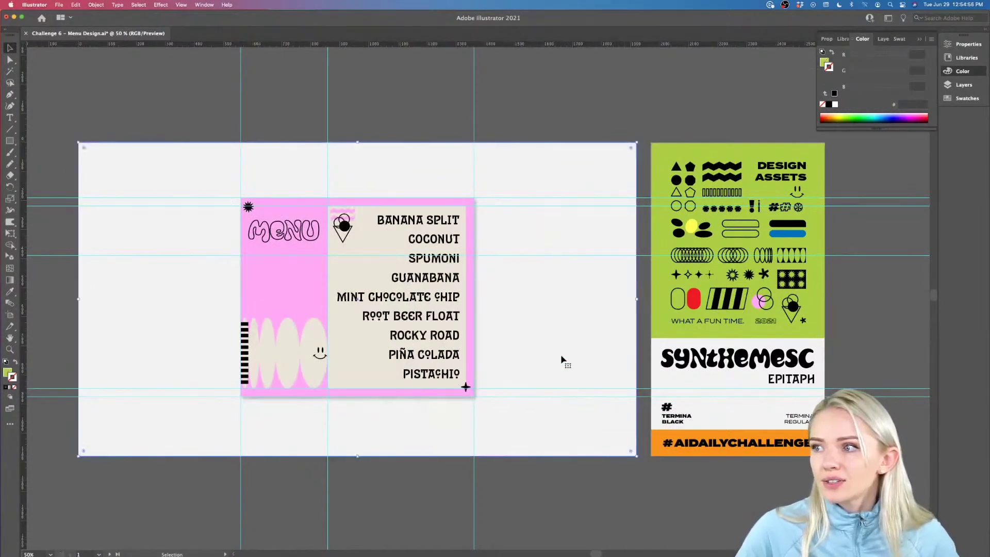
key(super+shift+a)
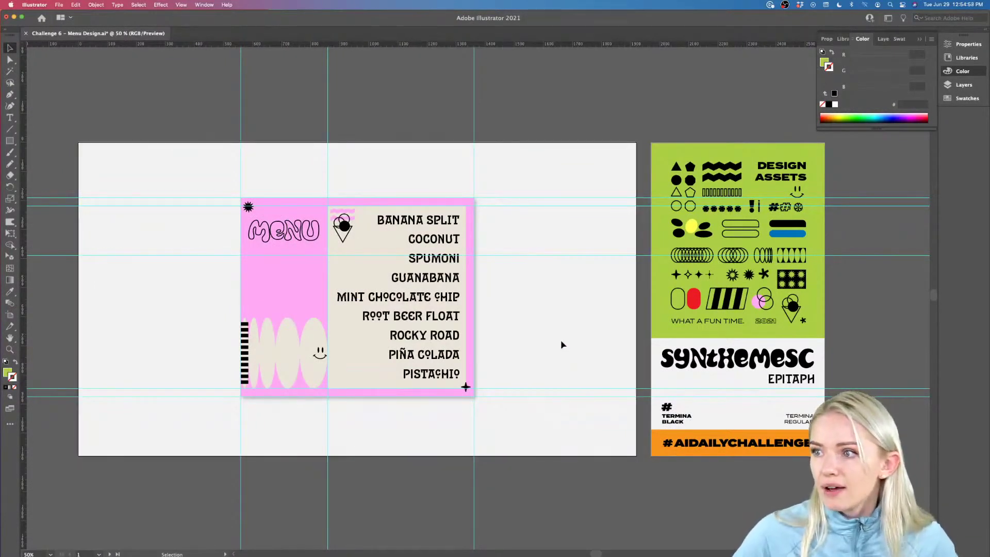
click(562, 305)
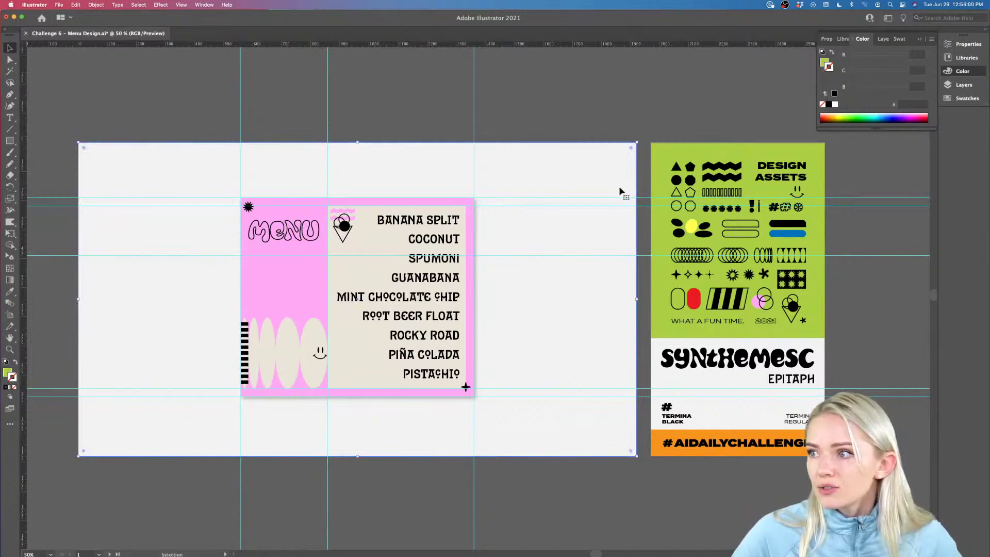
key(super+shift+a)
key(i)
click(9, 374)
key(super+z)
click(10, 47)
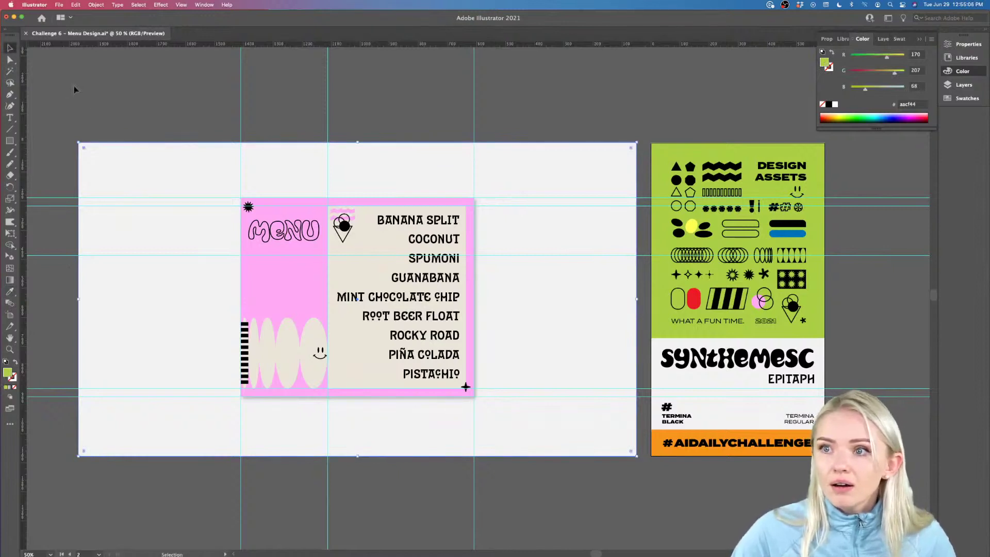
- Delete the light grey artboard rectangle that covers the lime green background
click(117, 134)
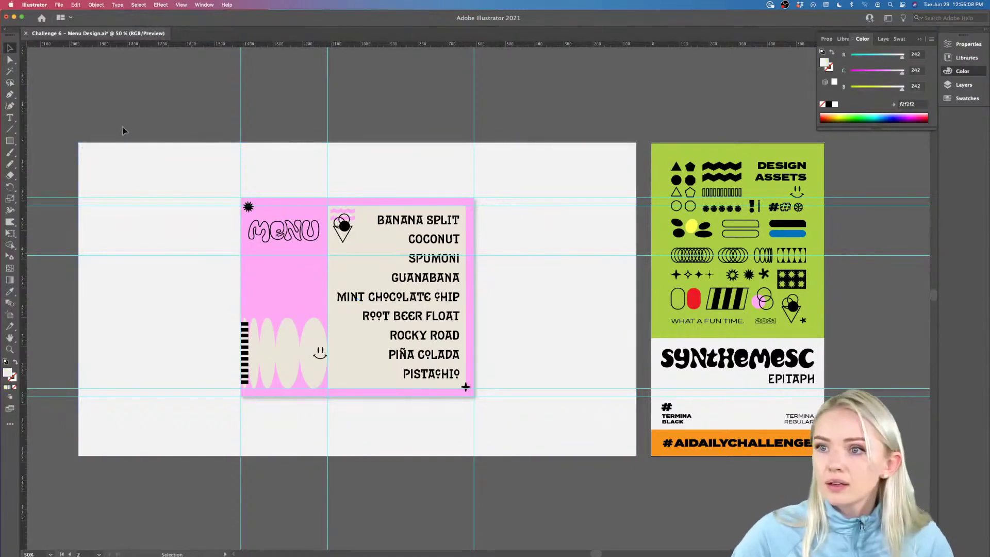
drag(131, 173, 137, 265)
key(Delete)
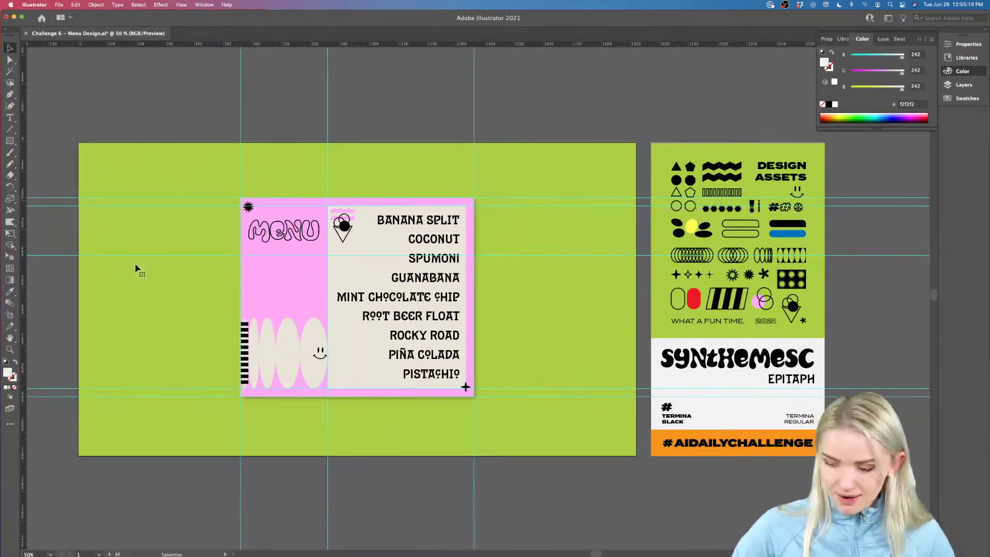
- Fill the artboard's green background rectangle with black sampled from the Synthemesc lettering
scroll(184, 104, down, 1)
click(187, 157)
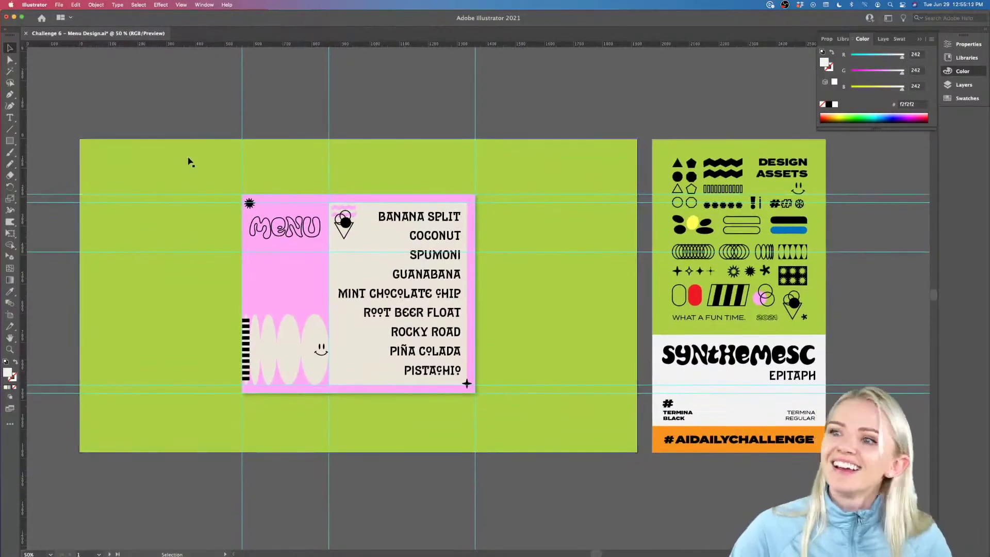
key(i)
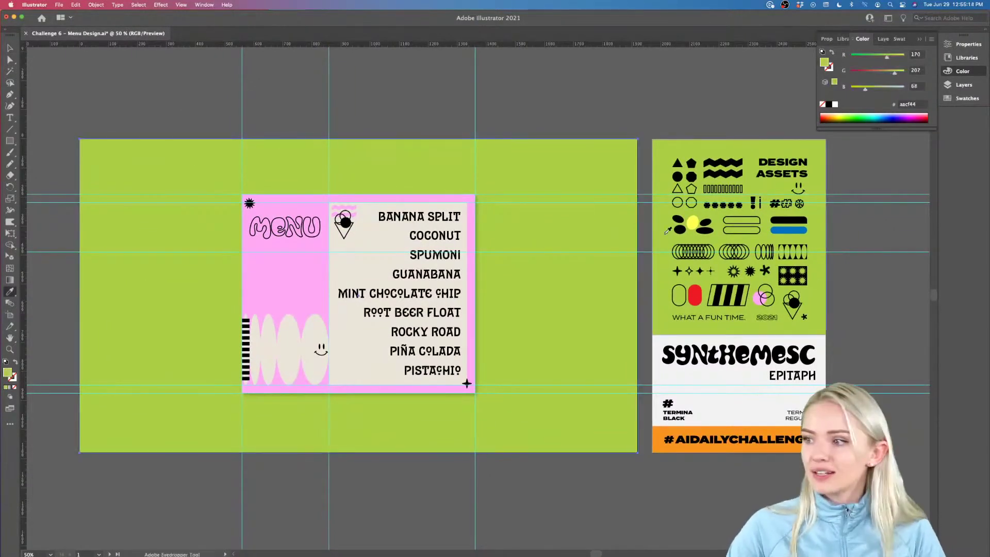
click(673, 357)
key(v)
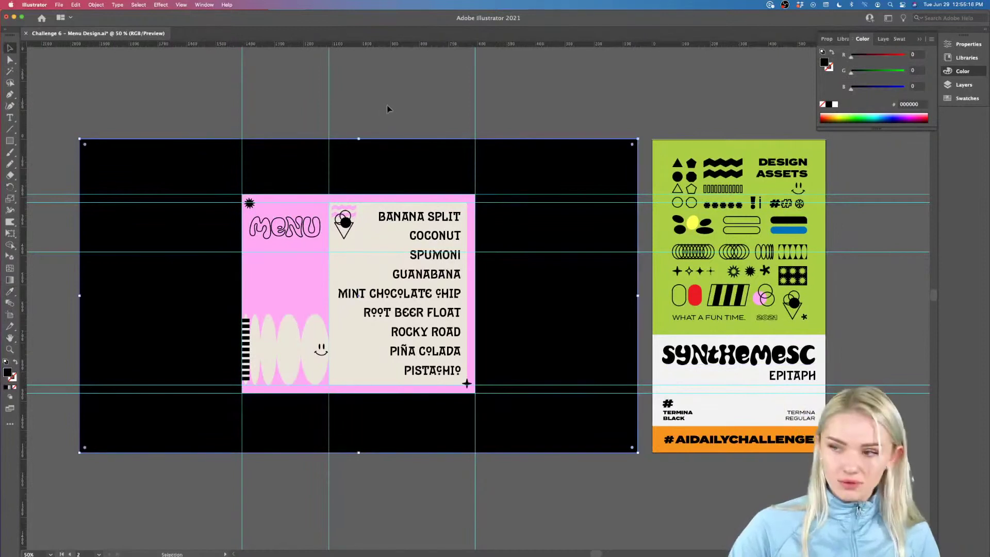
- Delete all the vertical and horizontal guides crossing the artboards
scroll(387, 105, left, 2)
click(257, 103)
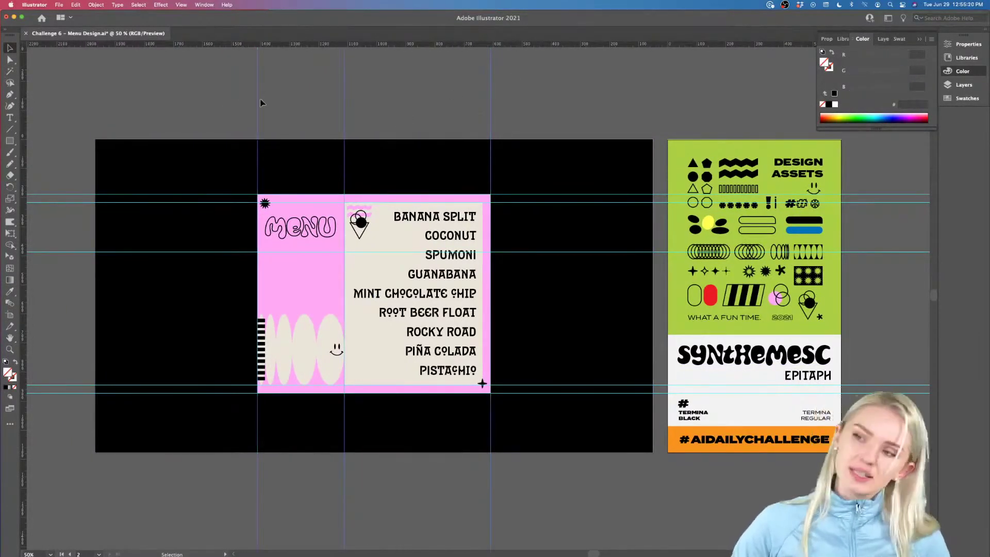
key(Delete)
key(super+a)
key(Delete)
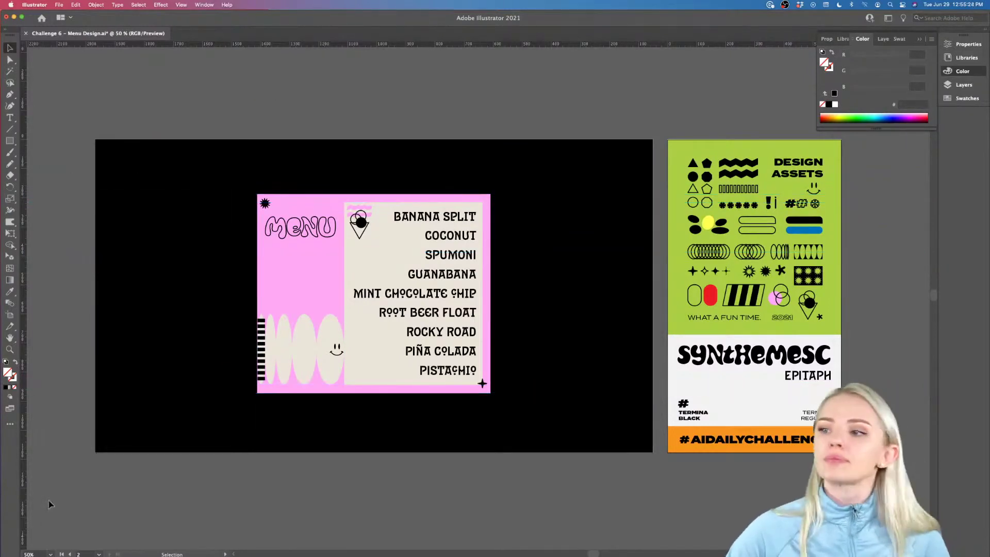
- Swap the MENU title's fill and stroke to give it a solid black fill without an outline
key(super+1)
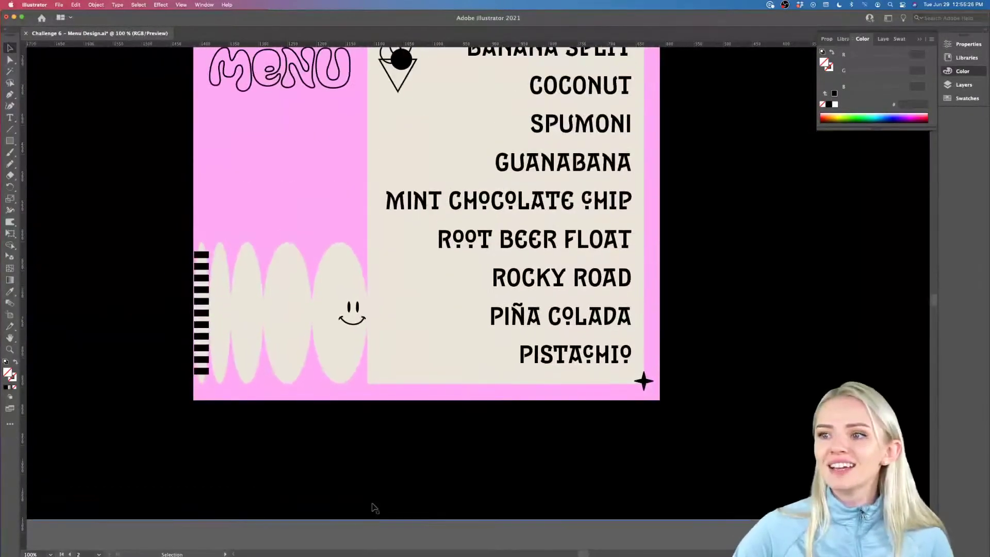
key(super+minus)
click(305, 215)
click(16, 362)
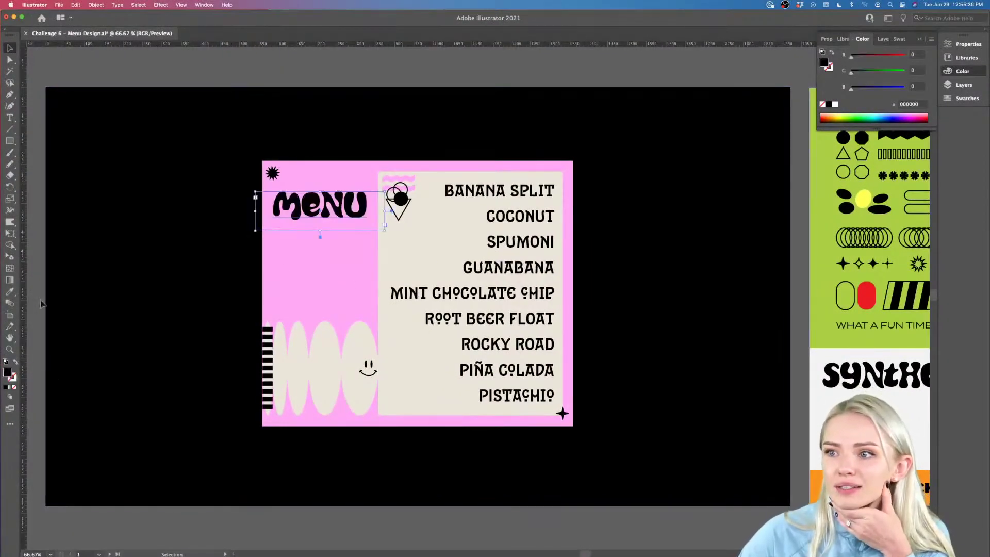
click(135, 92)
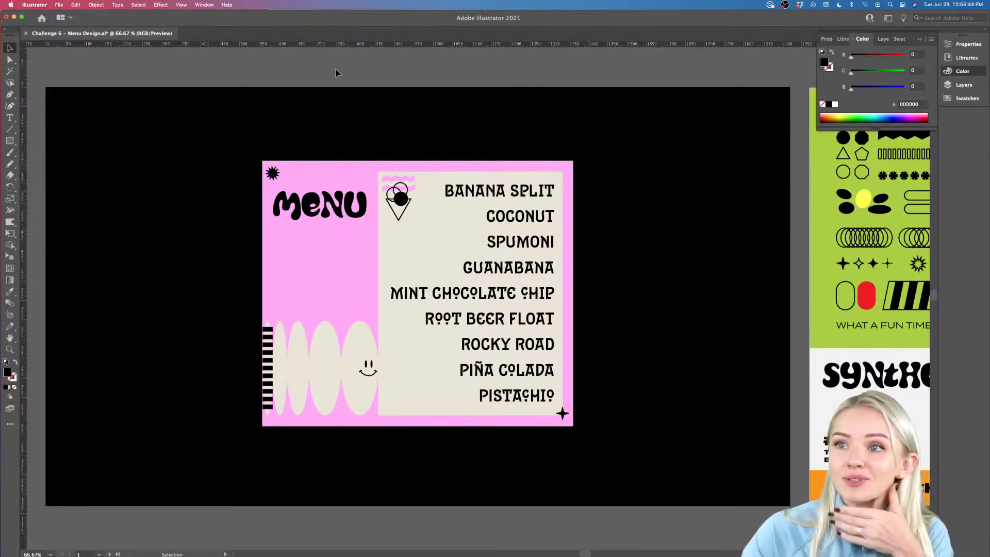
- Export Artboard 1 for screens as a 150 ppi PNG to the Downloads folder, replacing Artboard 1.png, and minimise the folder window
click(59, 5)
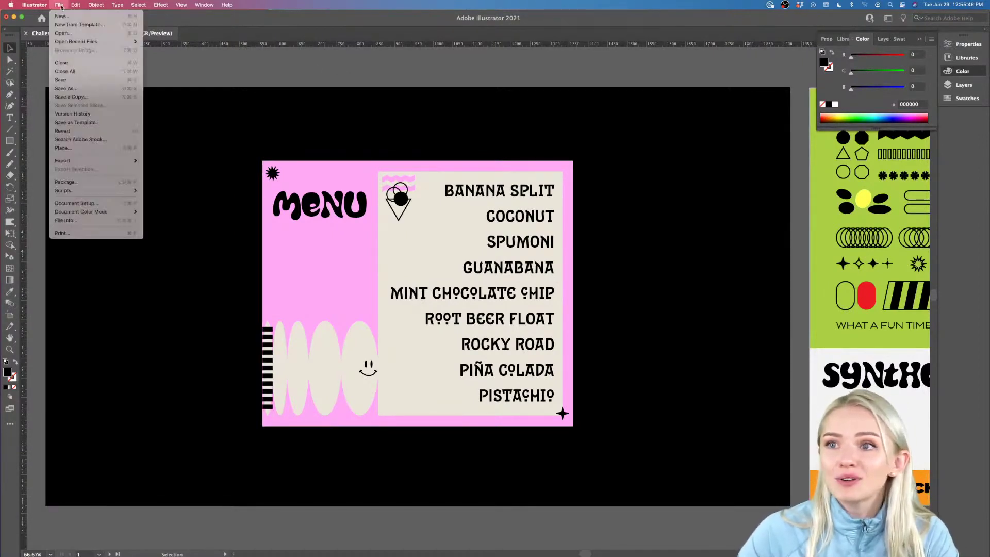
mouse_move(123, 161)
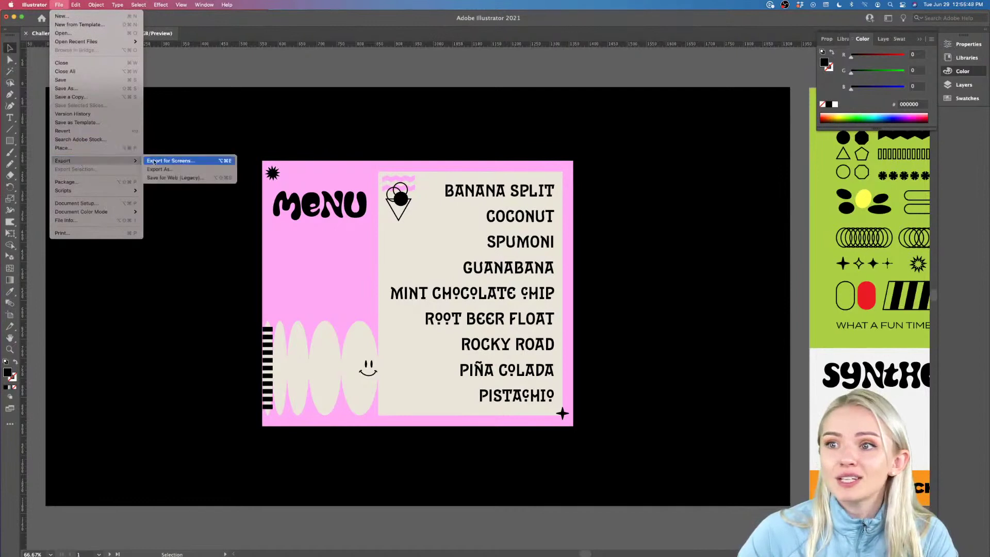
click(182, 162)
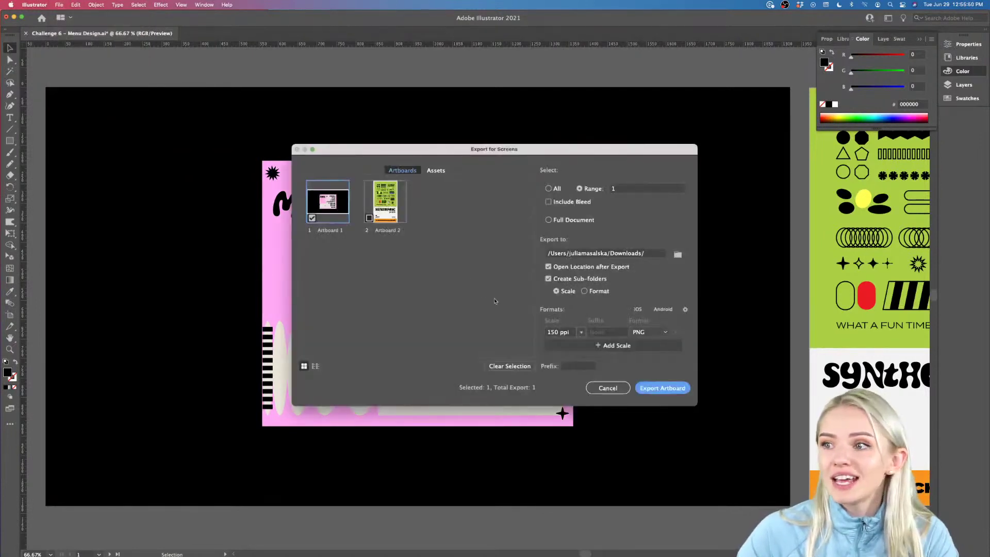
click(683, 388)
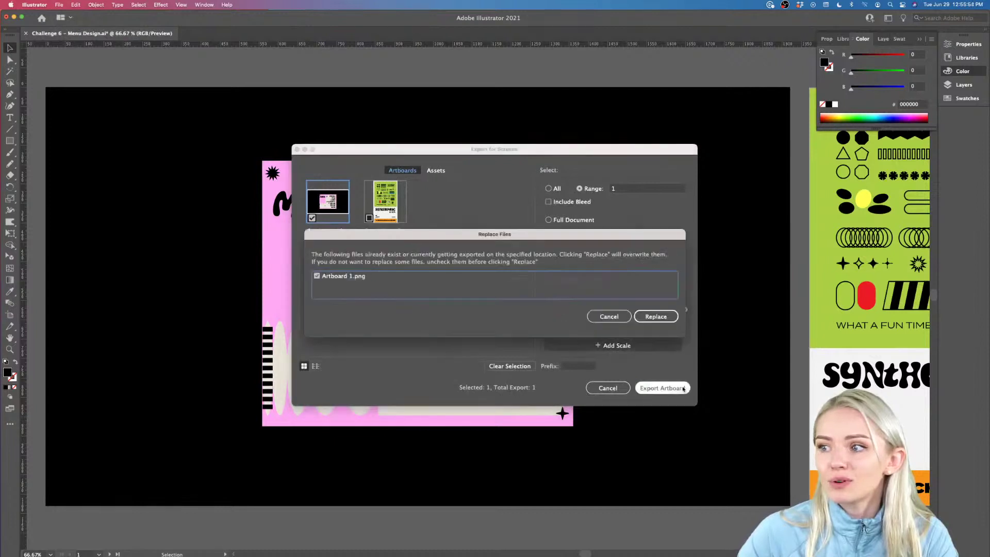
click(656, 316)
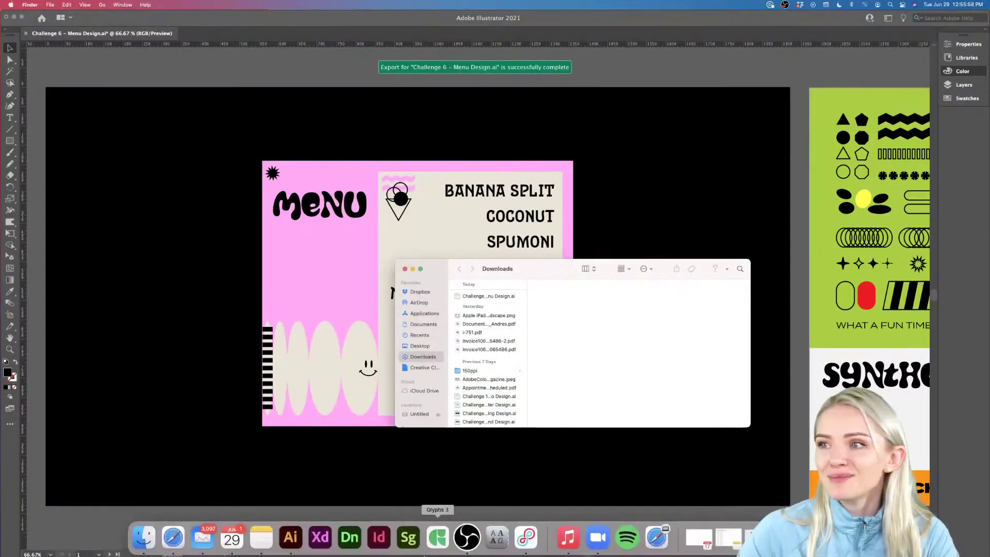
click(413, 269)
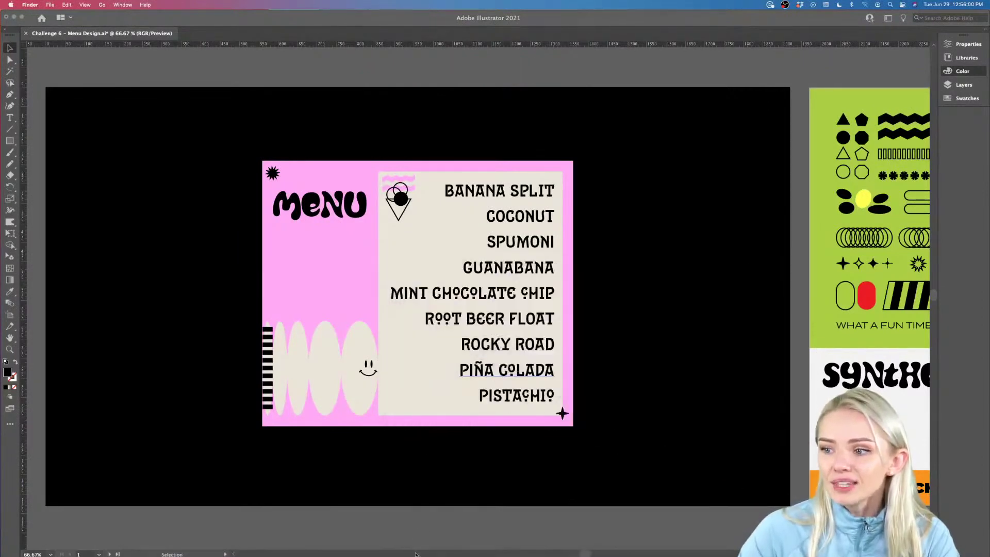